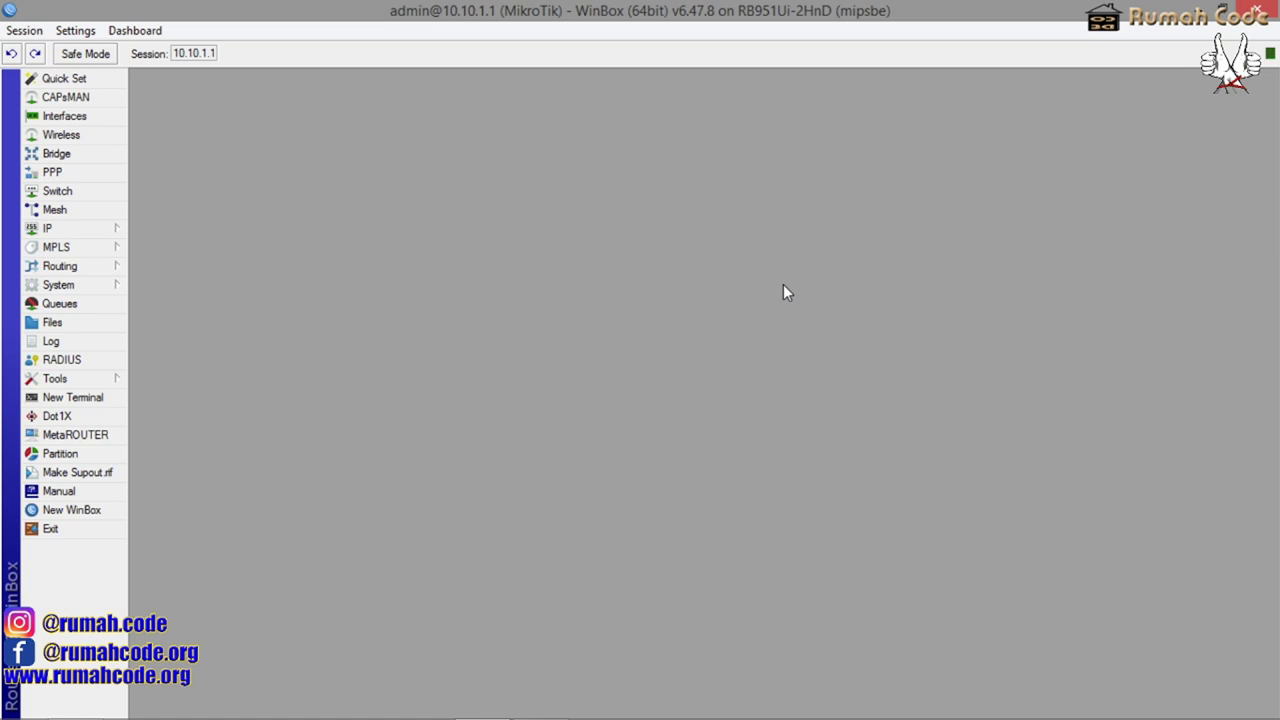
Open the firewall's address lists and hide the filter bar that limits entries to names containing WA
{"action": "left_click", "coordinate": [60, 228]}
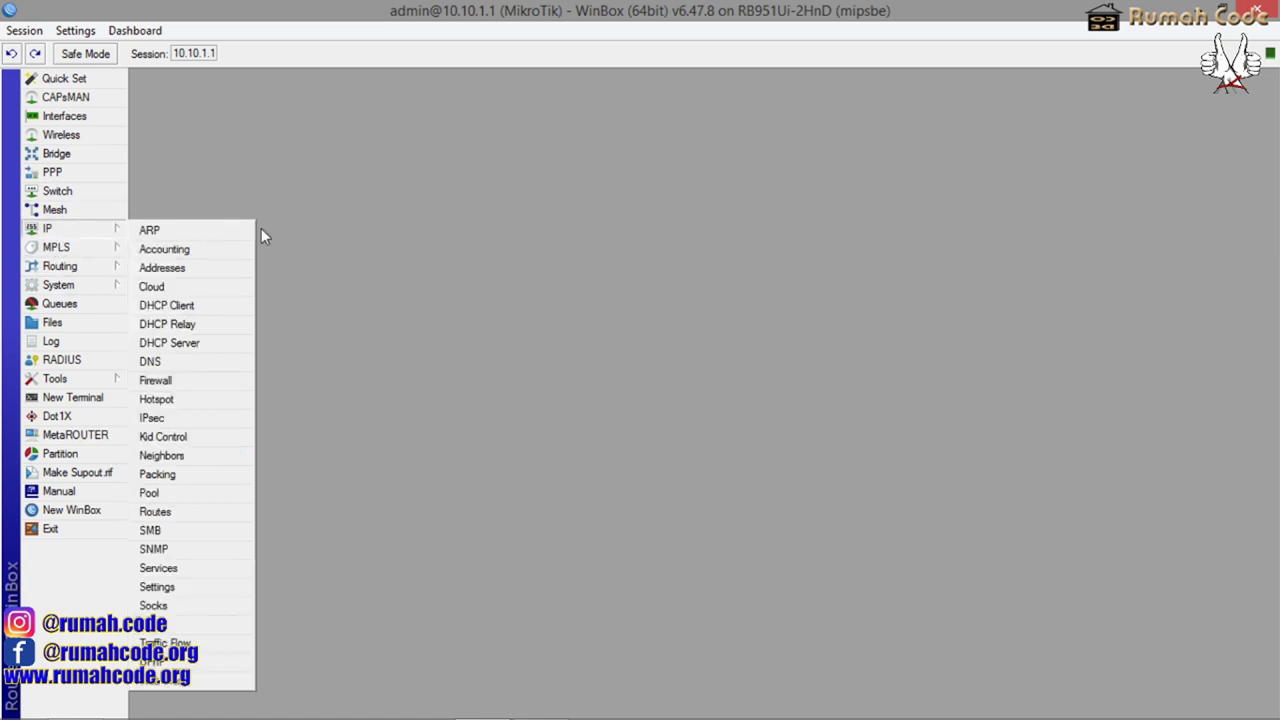
{"action": "left_click", "coordinate": [200, 381]}
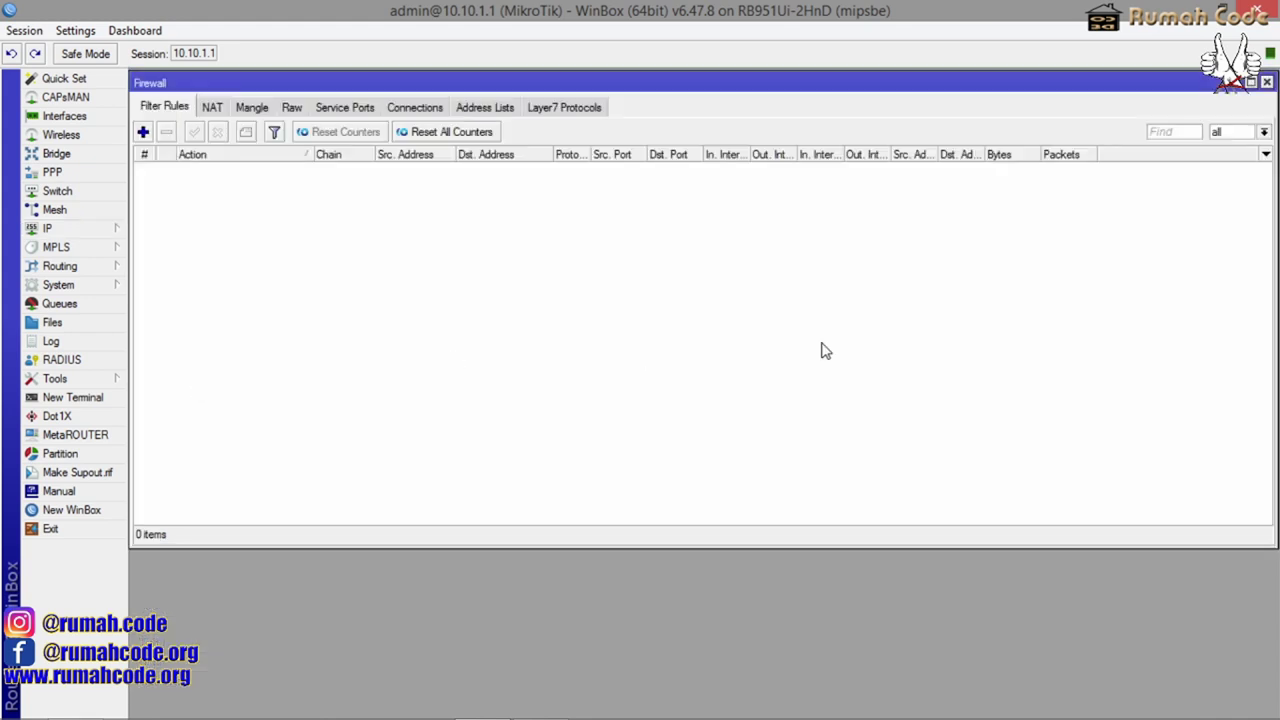
{"action": "left_click", "coordinate": [481, 108]}
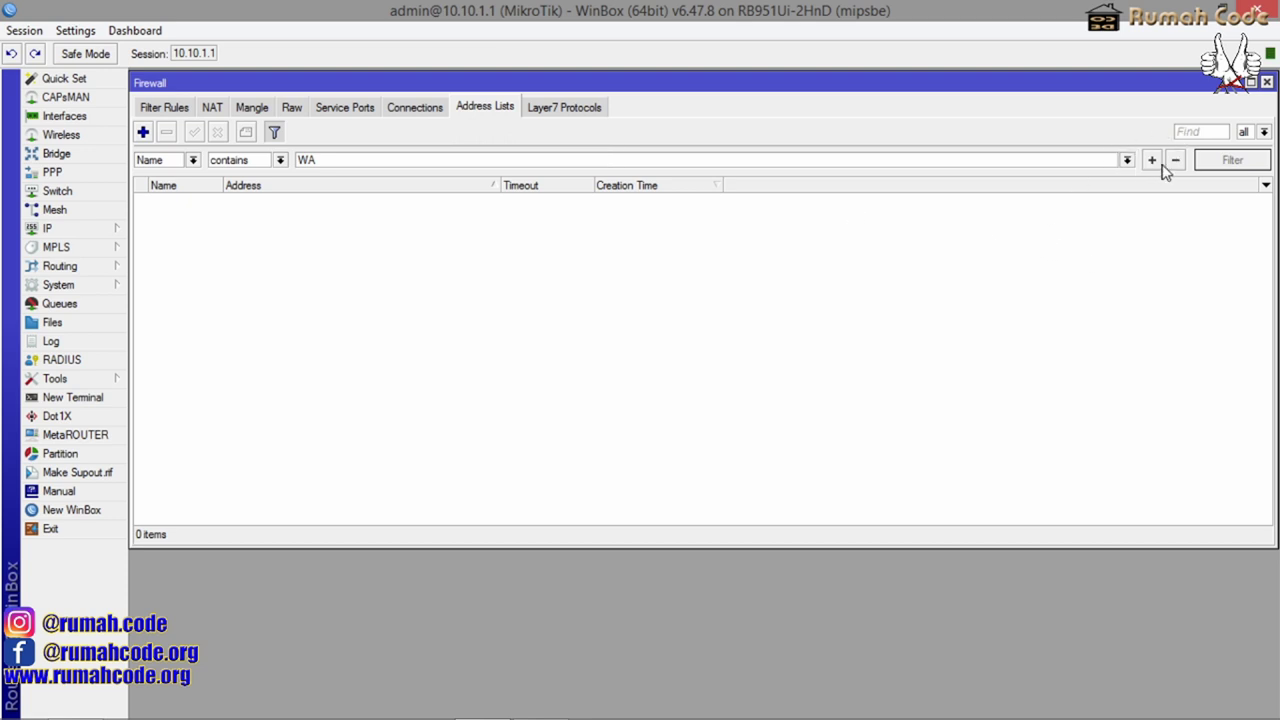
{"action": "left_click", "coordinate": [274, 133]}
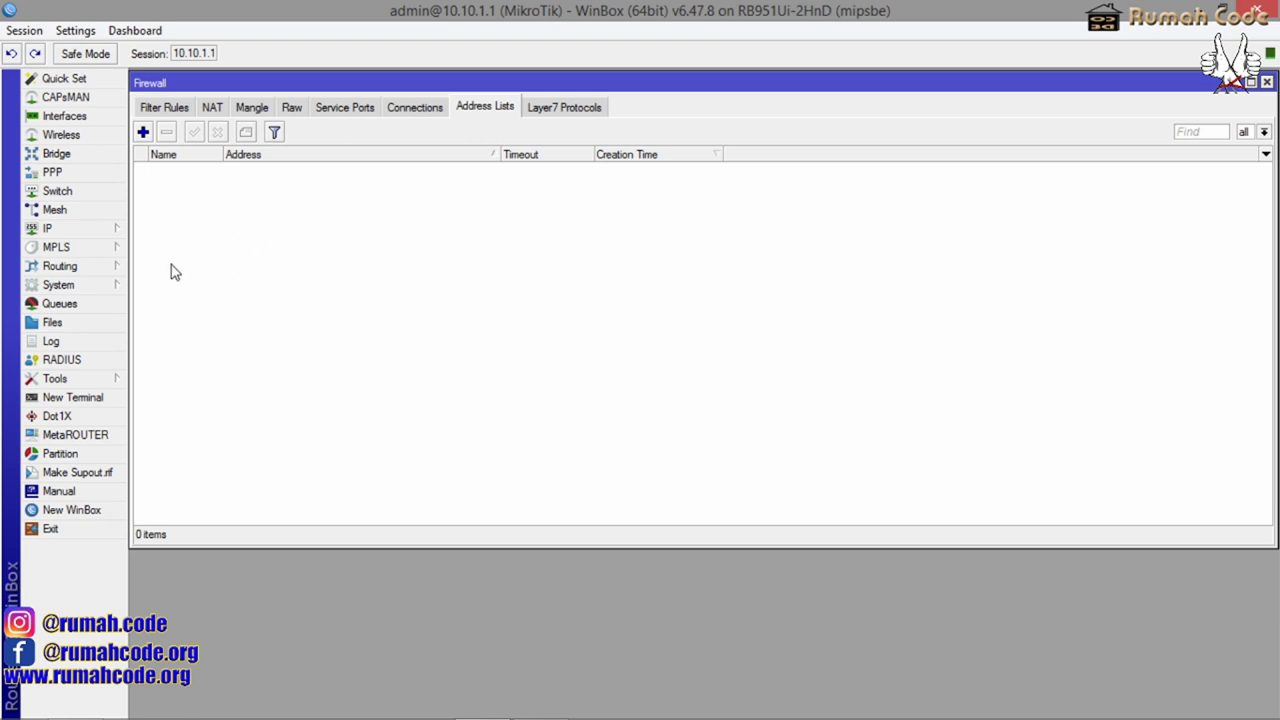
Open the router's IP address list and arrange it below a shortened Firewall window so both are fully visible
{"action": "left_click", "coordinate": [100, 234]}
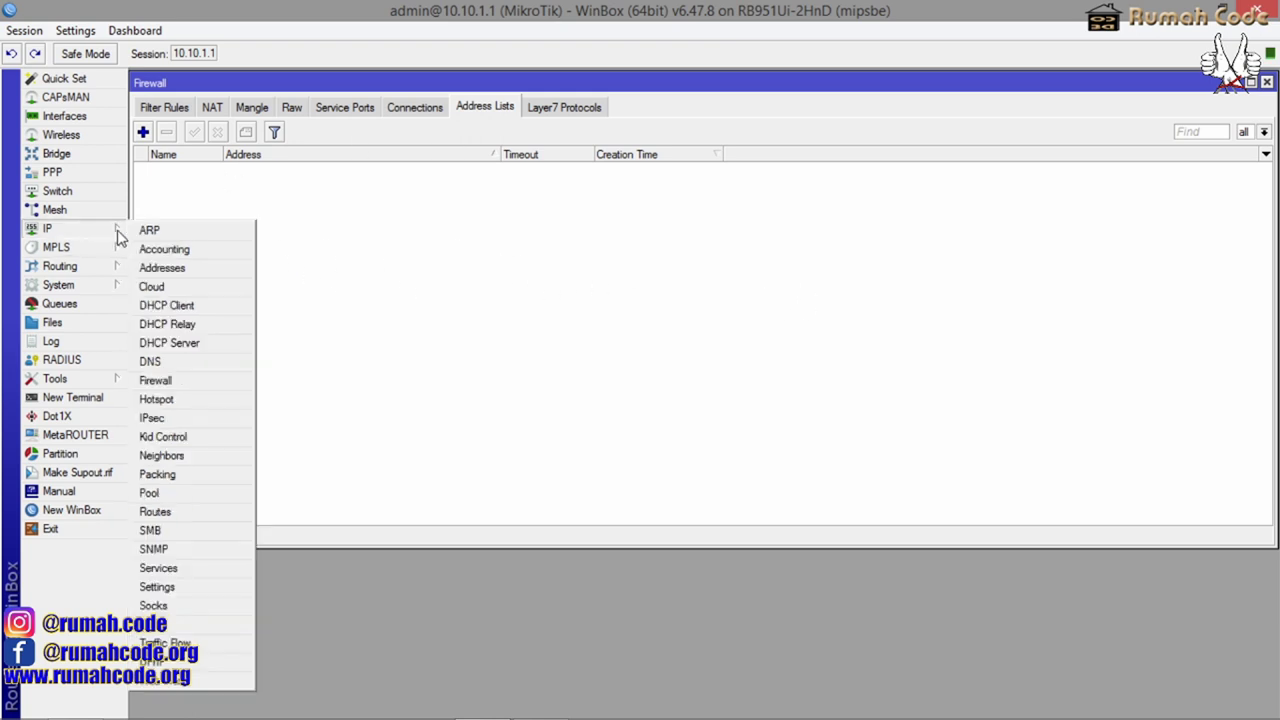
{"action": "left_click", "coordinate": [210, 284]}
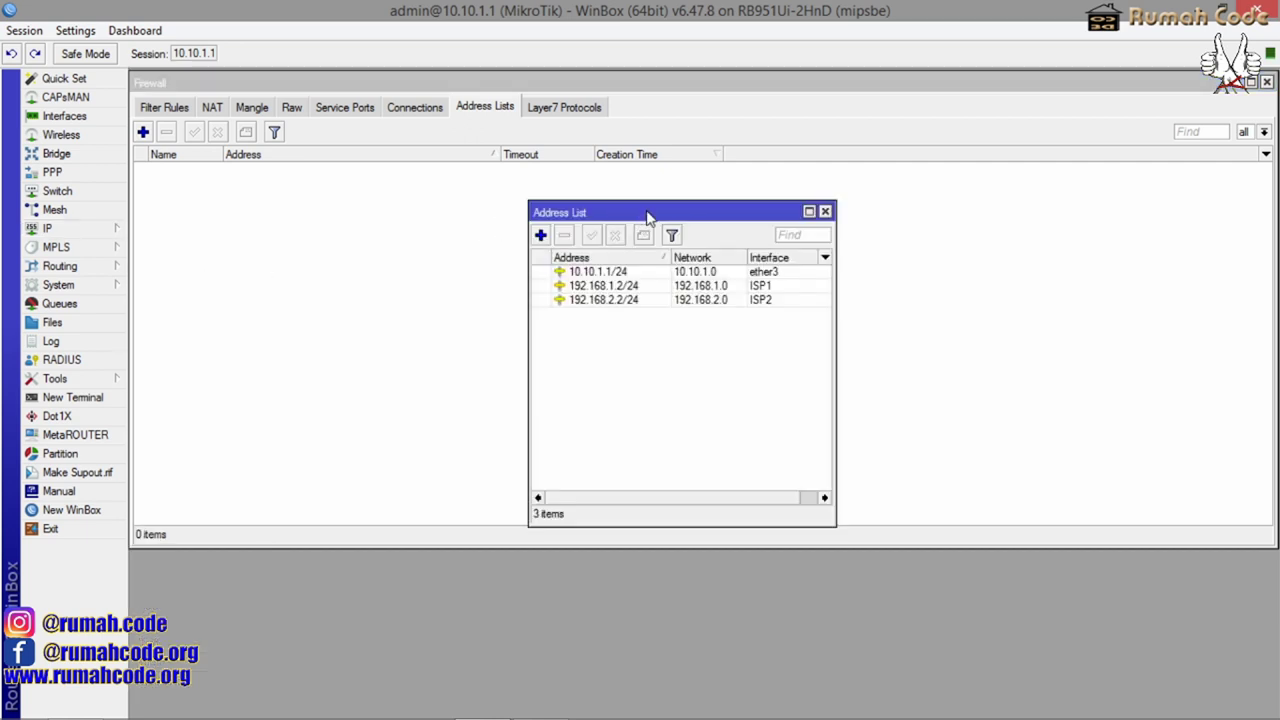
{"action": "left_click_drag", "start_coordinate": [655, 200], "coordinate": [617, 537]}
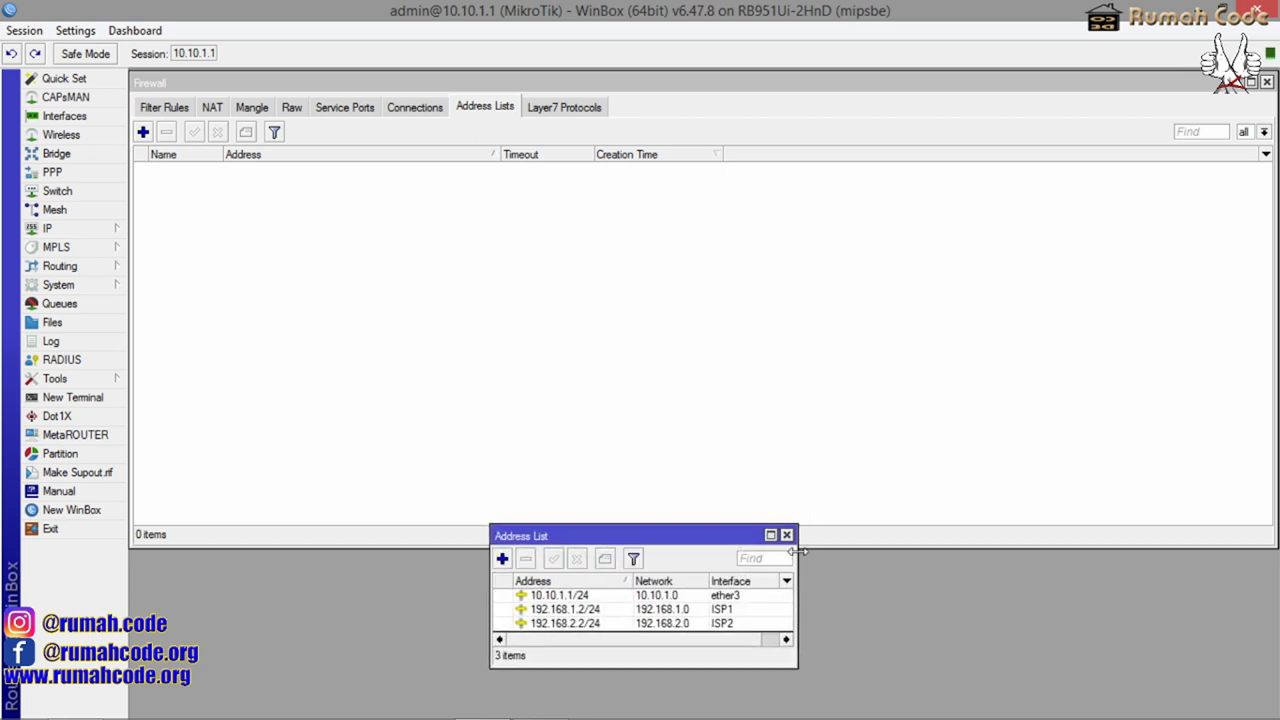
{"action": "left_click_drag", "start_coordinate": [814, 547], "coordinate": [813, 490]}
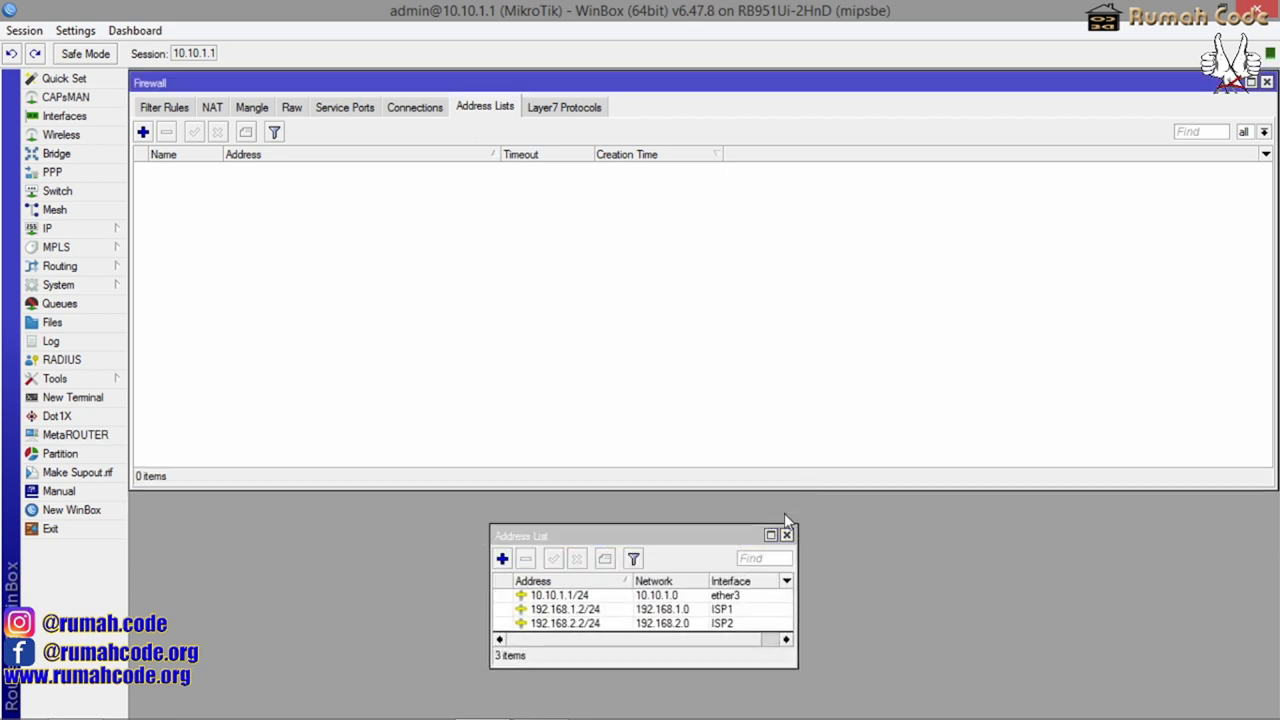
Copy the IP address of the ether3 interface from its address entry and close the entry
{"action": "double_click", "coordinate": [592, 596]}
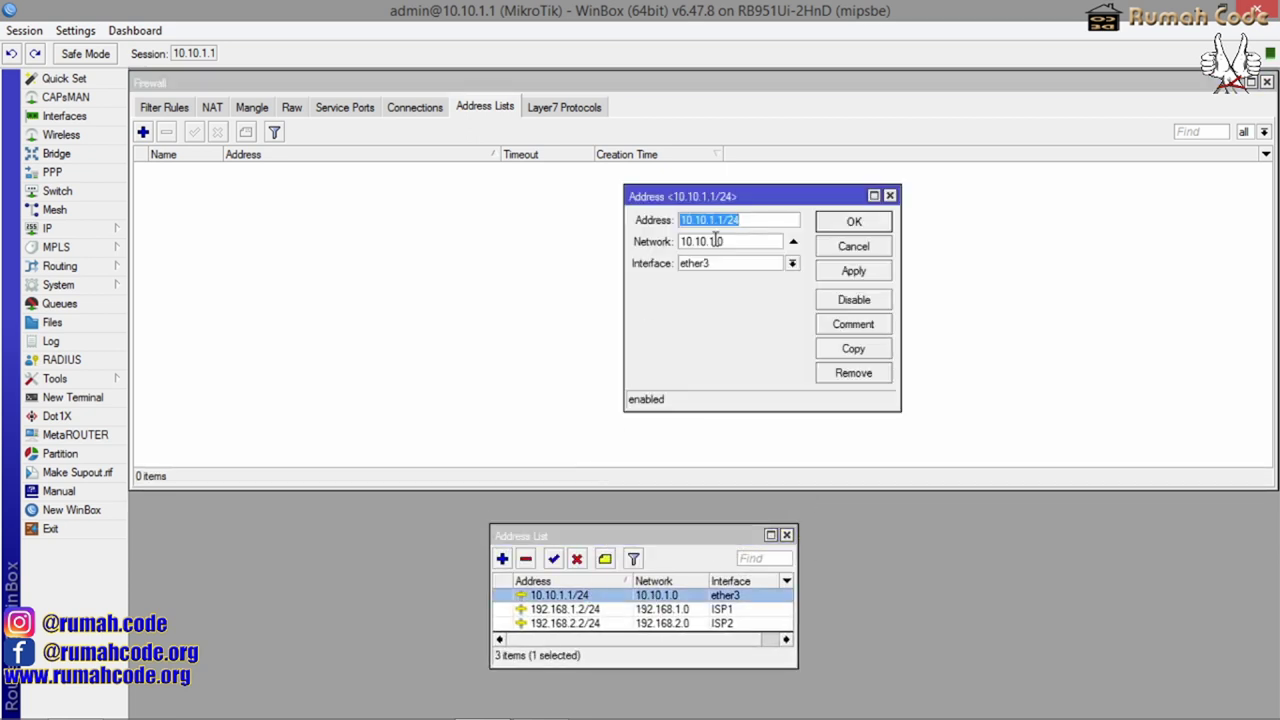
{"action": "right_click", "coordinate": [750, 225]}
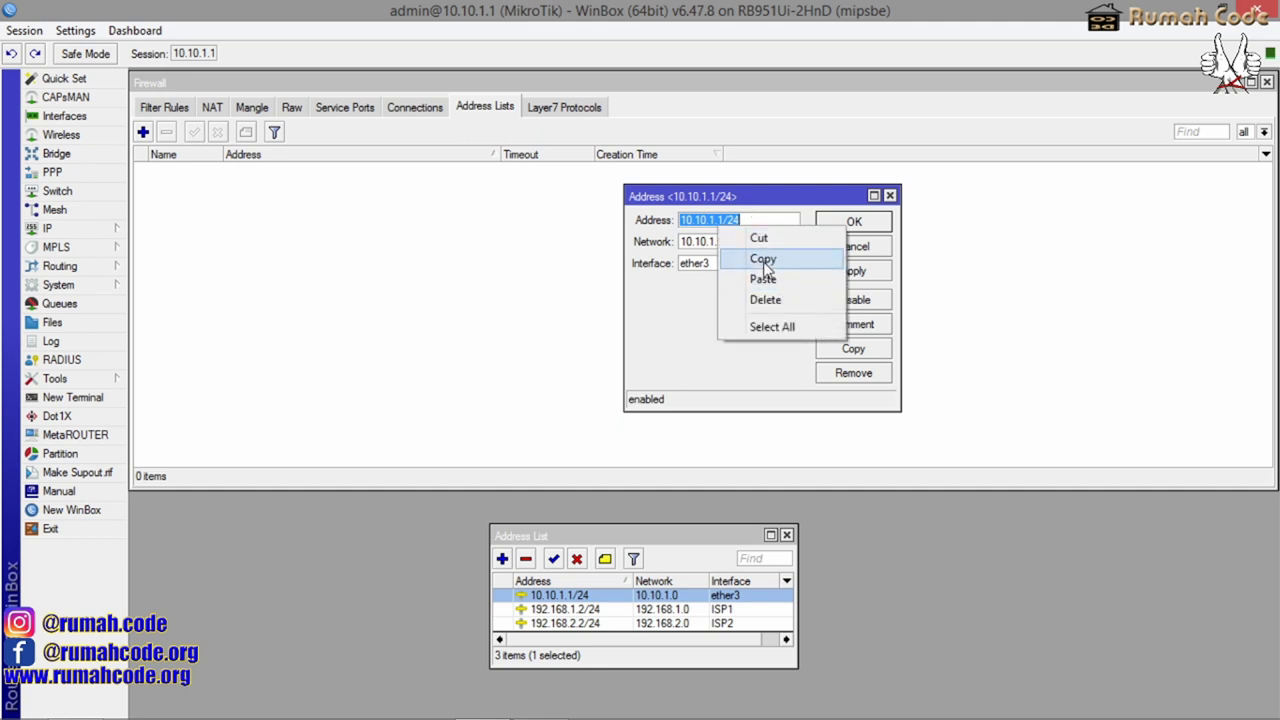
{"action": "left_click", "coordinate": [798, 252]}
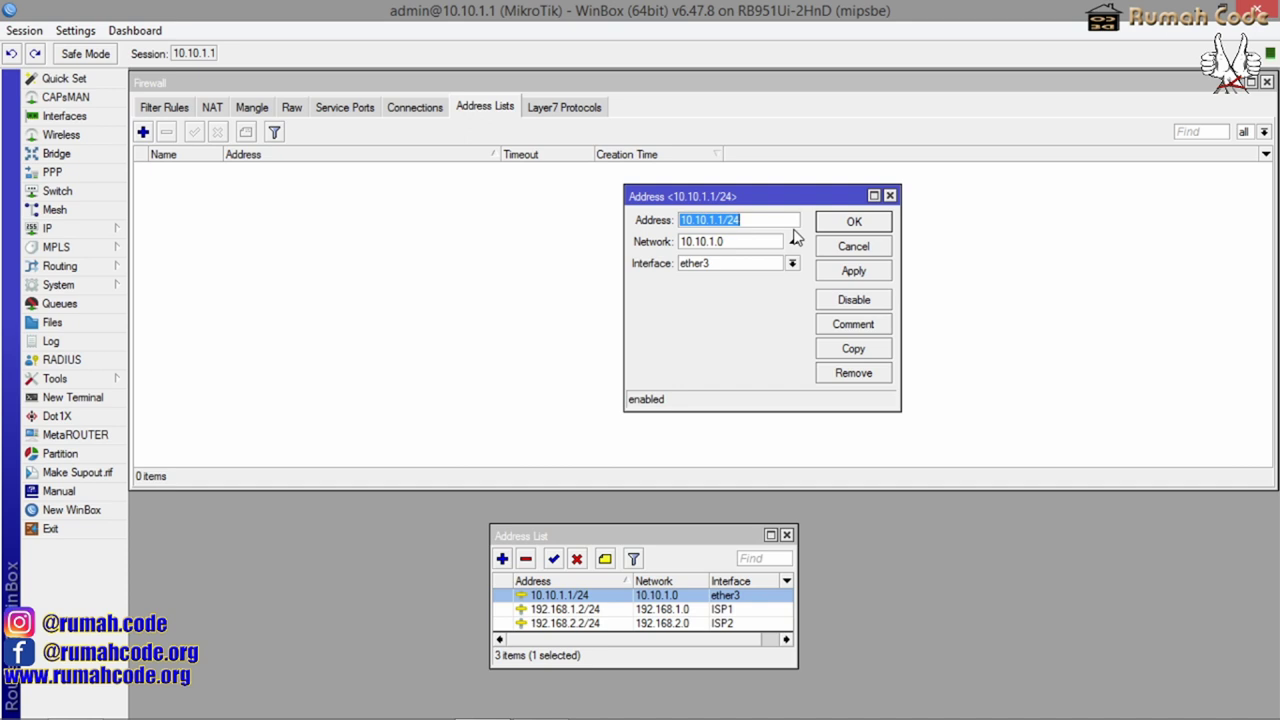
{"action": "left_click", "coordinate": [858, 227]}
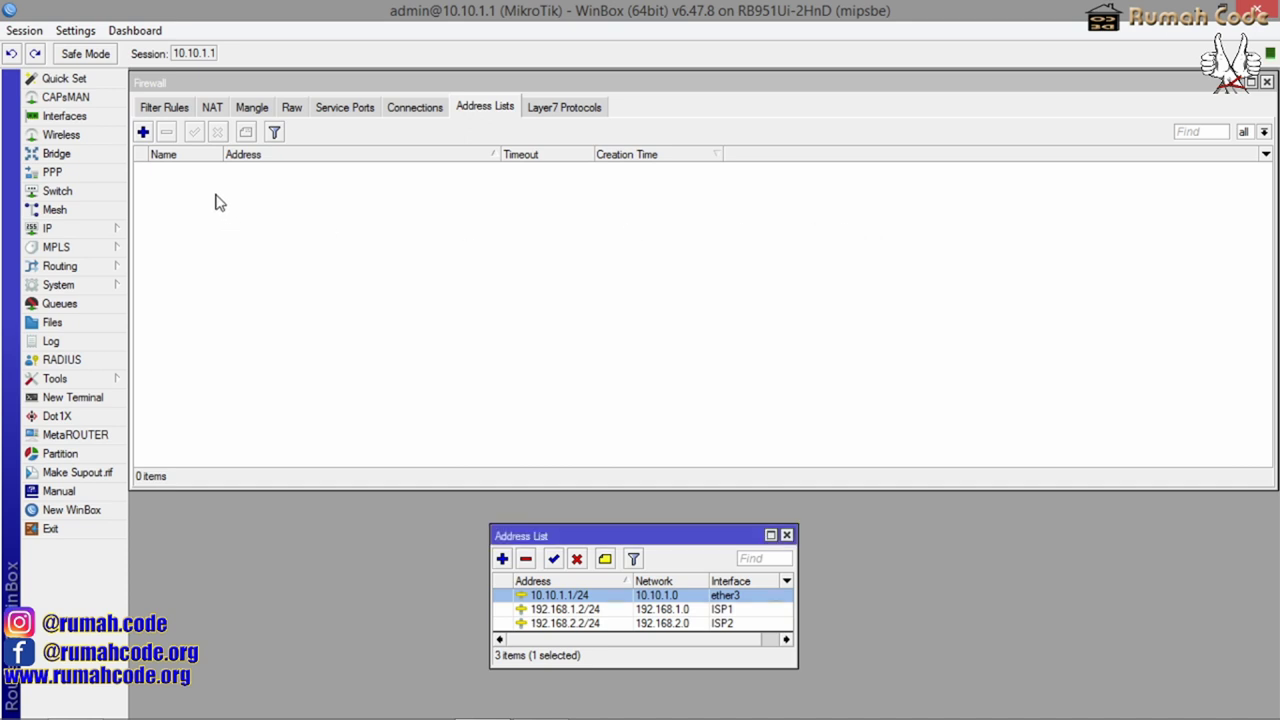
Add a firewall address list entry named Lokal with the address 10.10.1.0/24
{"action": "left_click", "coordinate": [143, 132]}
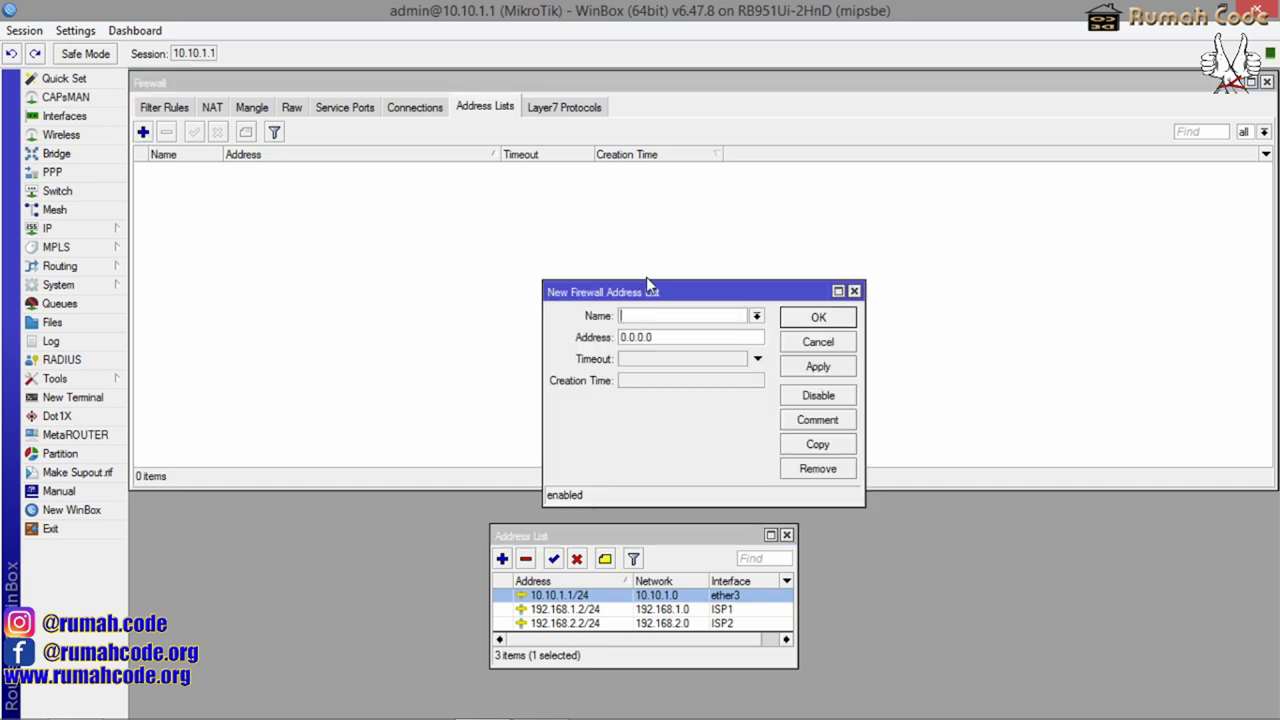
{"action": "type", "text": "Lokal"}
{"action": "key", "text": "Tab"}
{"action": "key", "text": "ctrl+v"}
{"action": "key", "text": "Left"}
{"action": "key", "text": "Left"}
{"action": "key", "text": "shift+Left"}
{"action": "type", "text": "0"}
{"action": "left_click", "coordinate": [833, 370]}
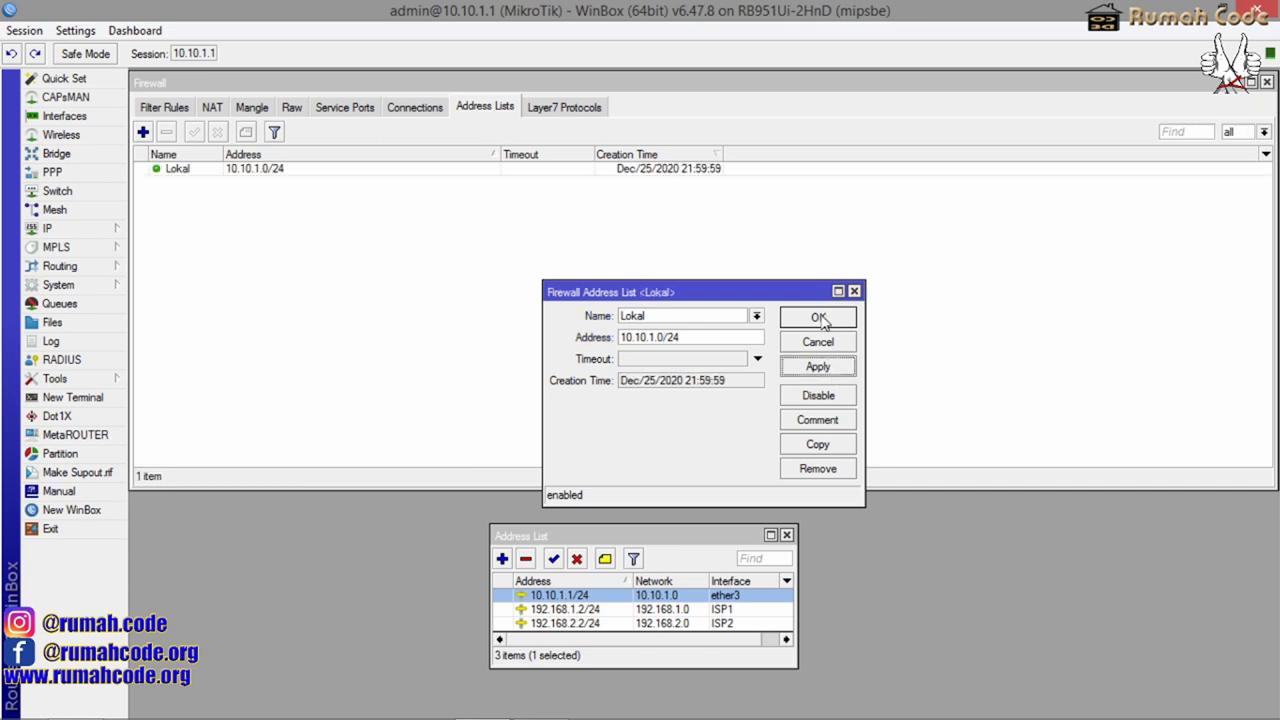
{"action": "left_click", "coordinate": [820, 320]}
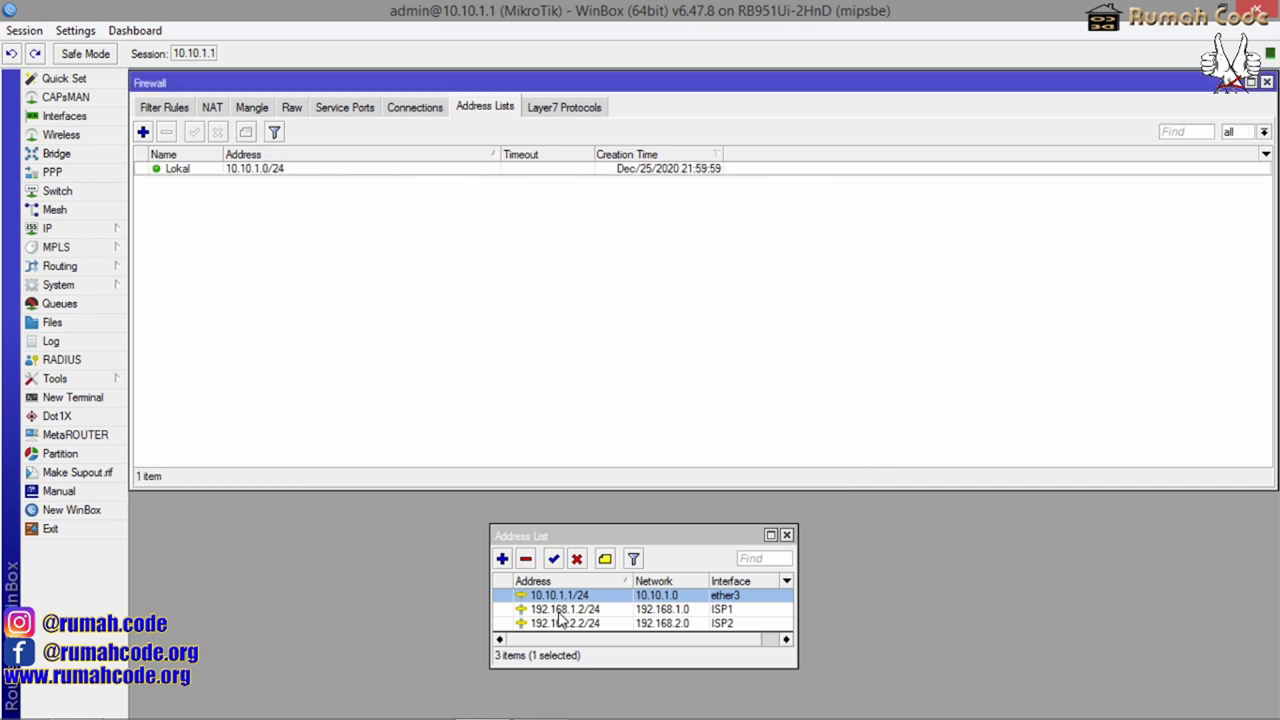
Copy the IP address of the ISP1 interface from its address entry and close the entry
{"action": "left_click", "coordinate": [559, 614]}
{"action": "double_click", "coordinate": [560, 614]}
{"action": "right_click", "coordinate": [698, 221]}
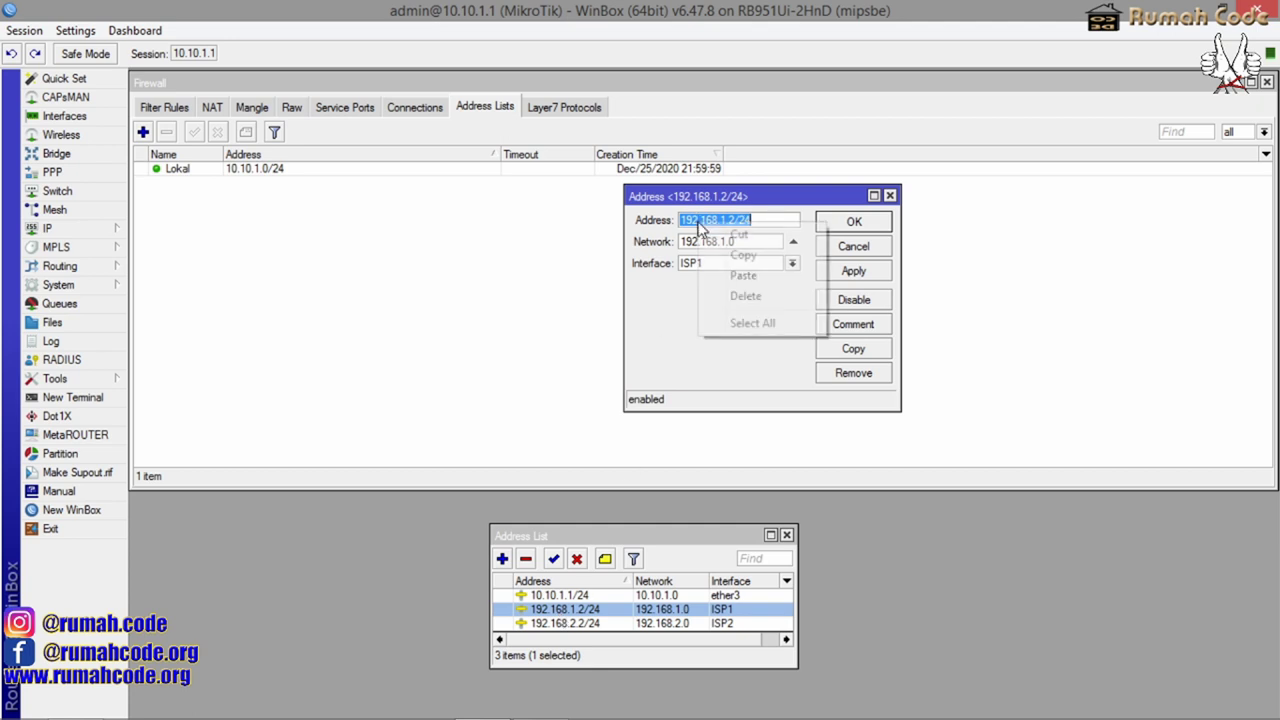
{"action": "left_click", "coordinate": [743, 256]}
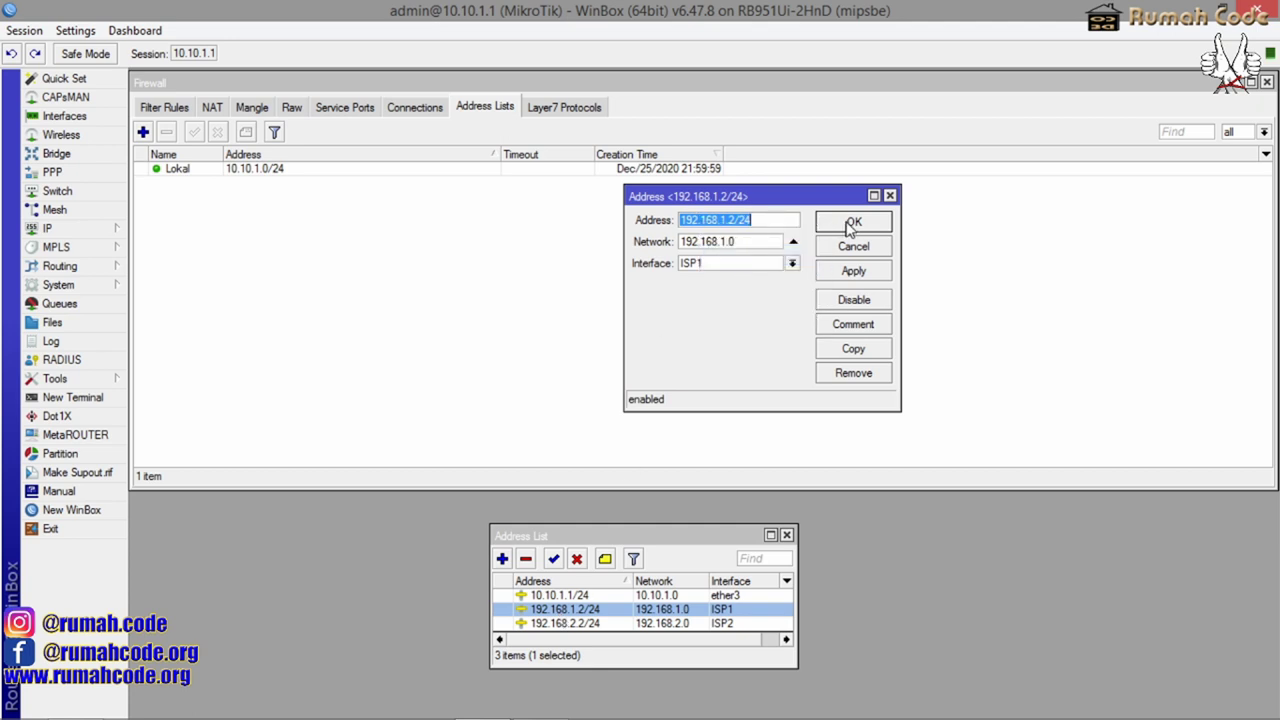
{"action": "left_click", "coordinate": [850, 222]}
Add a firewall address list entry under the existing name Lokal with the address 192.168.1.0/24
{"action": "left_click", "coordinate": [147, 134]}
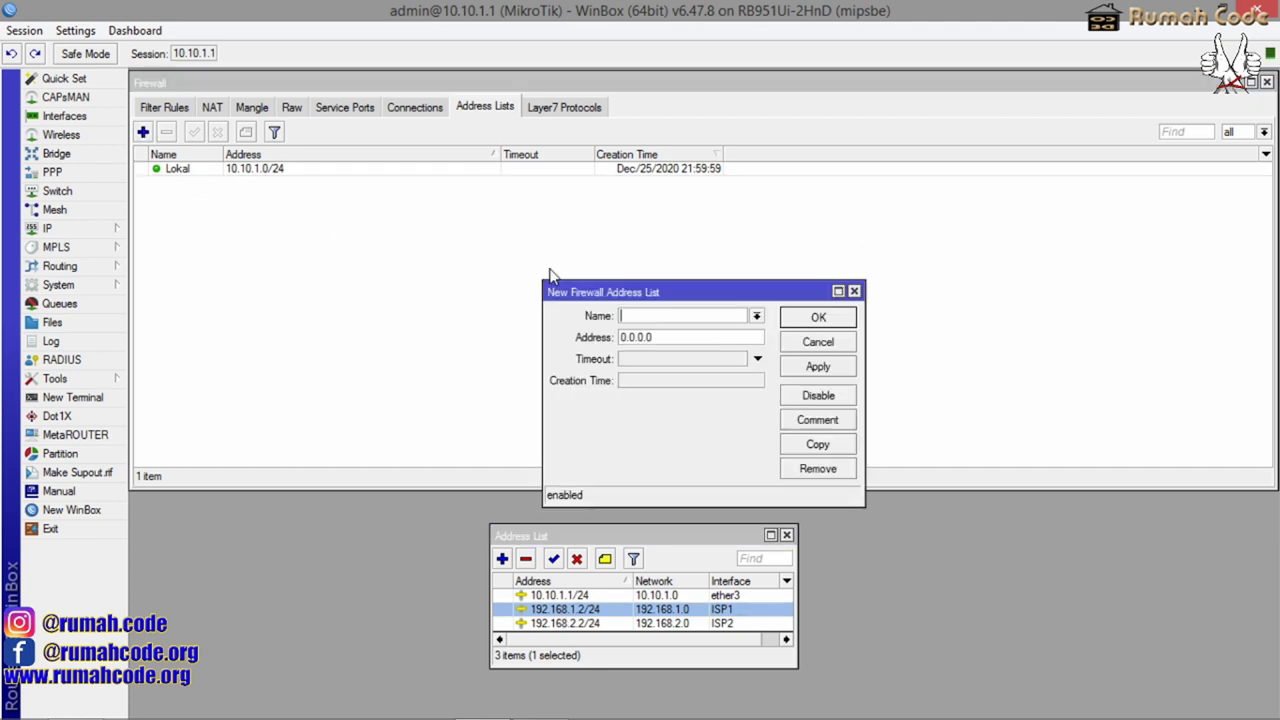
{"action": "left_click", "coordinate": [756, 315]}
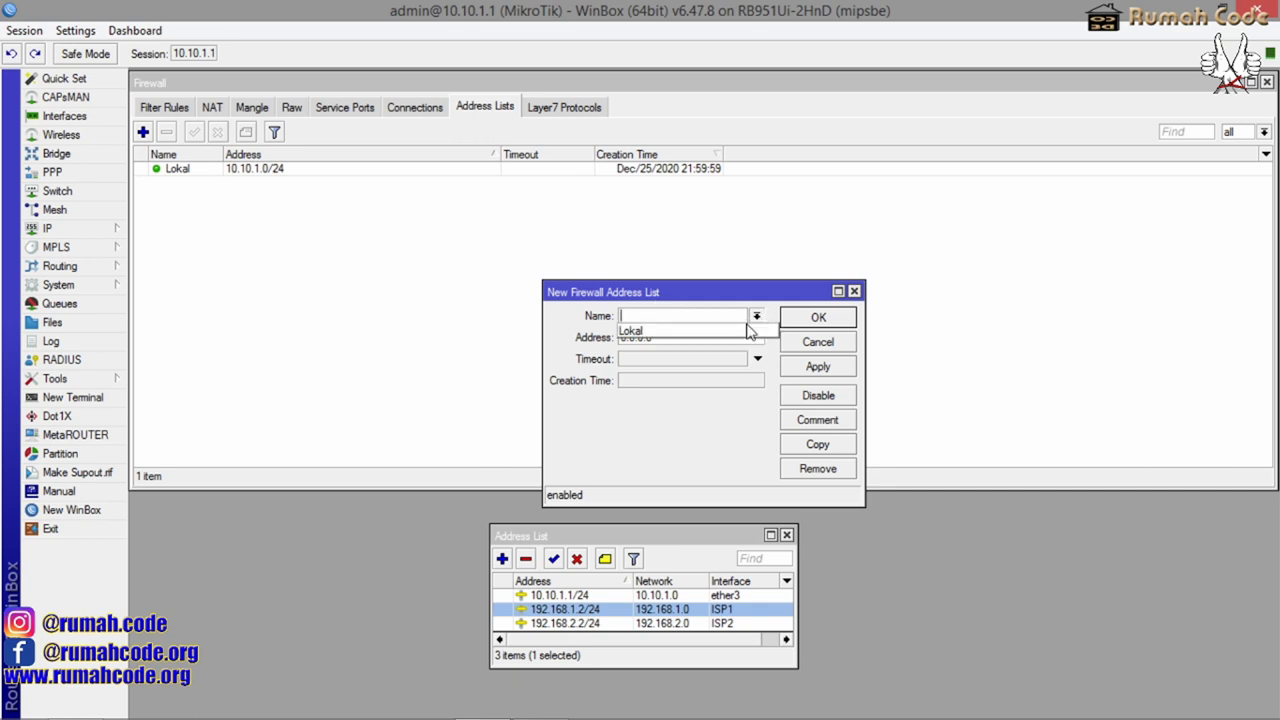
{"action": "left_click", "coordinate": [727, 331]}
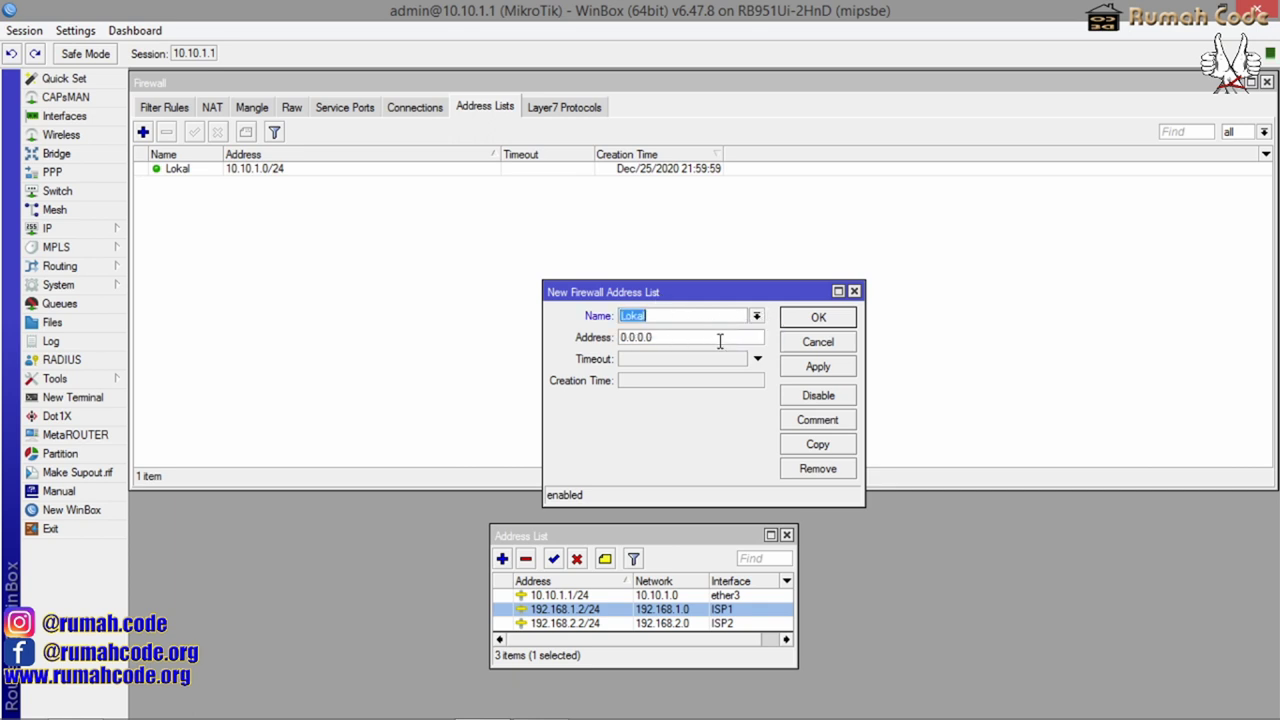
{"action": "left_click", "coordinate": [685, 337]}
{"action": "double_click", "coordinate": [685, 337]}
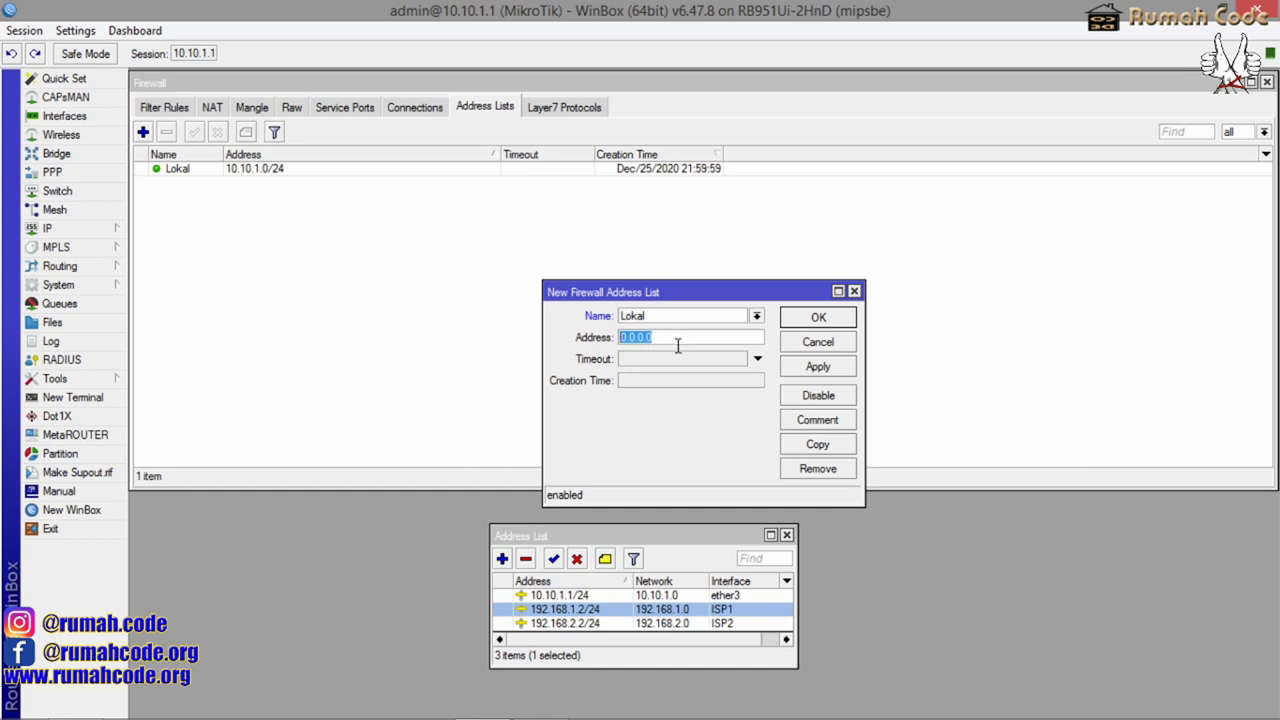
{"action": "key", "text": "ctrl+v"}
{"action": "left_click", "coordinate": [815, 367]}
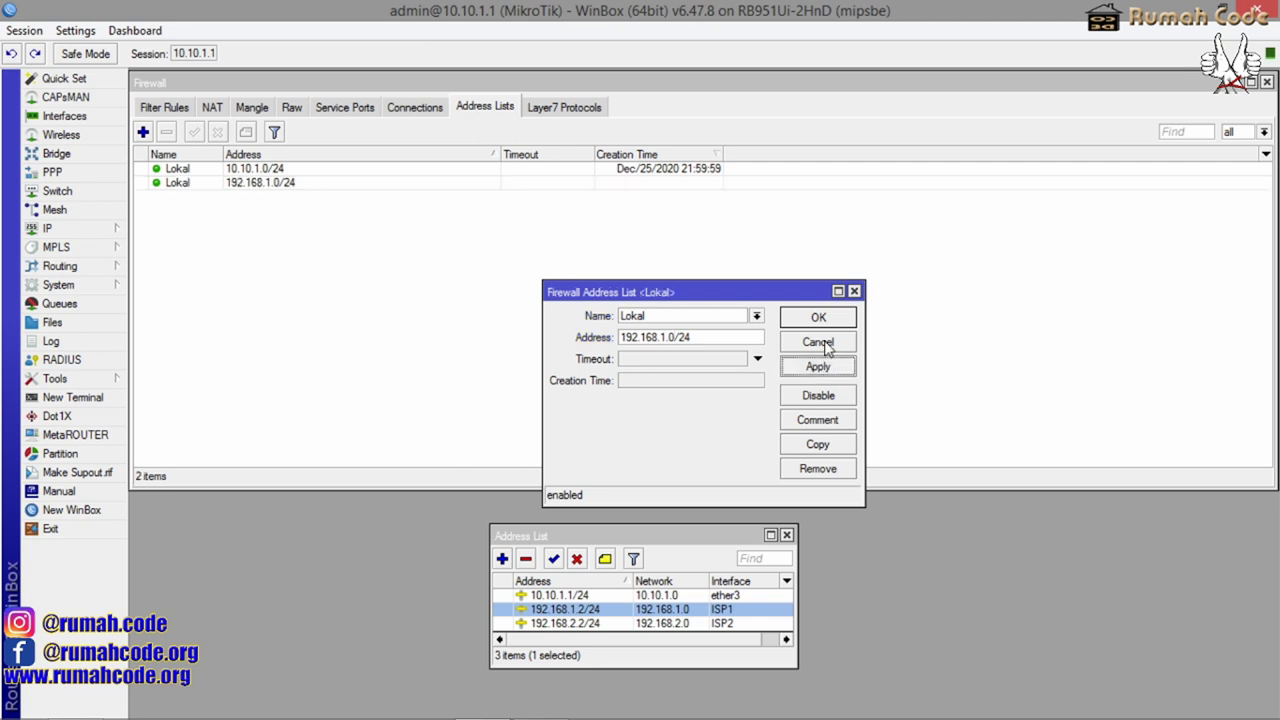
{"action": "left_click", "coordinate": [820, 318]}
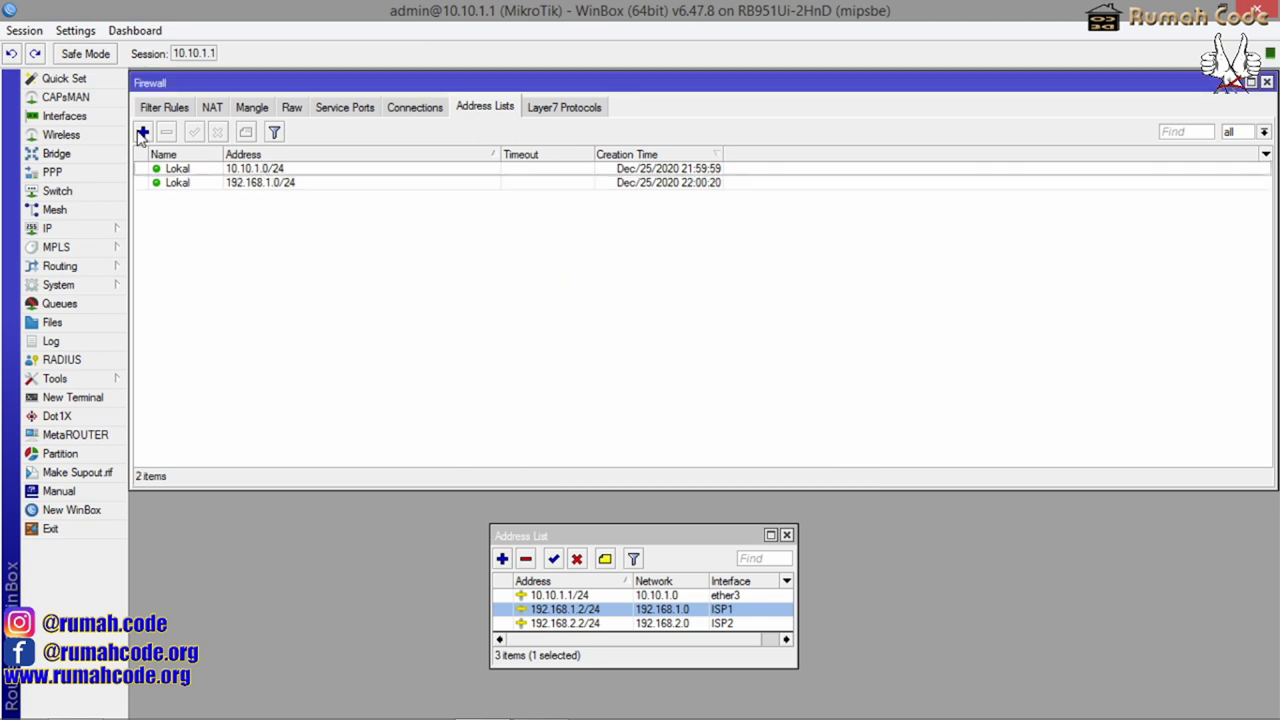
Add another Lokal firewall address list entry, copying the ISP2 interface's address and changing it to 192.168.2.0/24
{"action": "left_click", "coordinate": [140, 135]}
{"action": "left_click", "coordinate": [757, 316]}
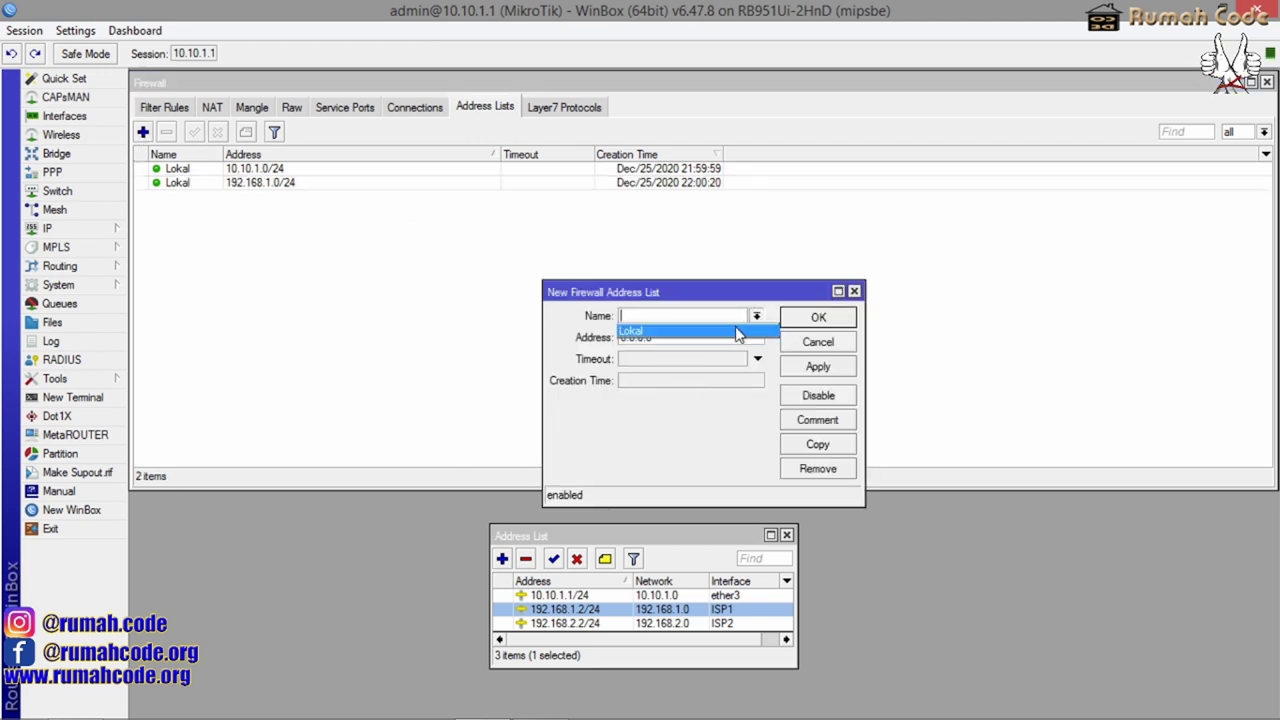
{"action": "left_click", "coordinate": [737, 333]}
{"action": "double_click", "coordinate": [595, 623]}
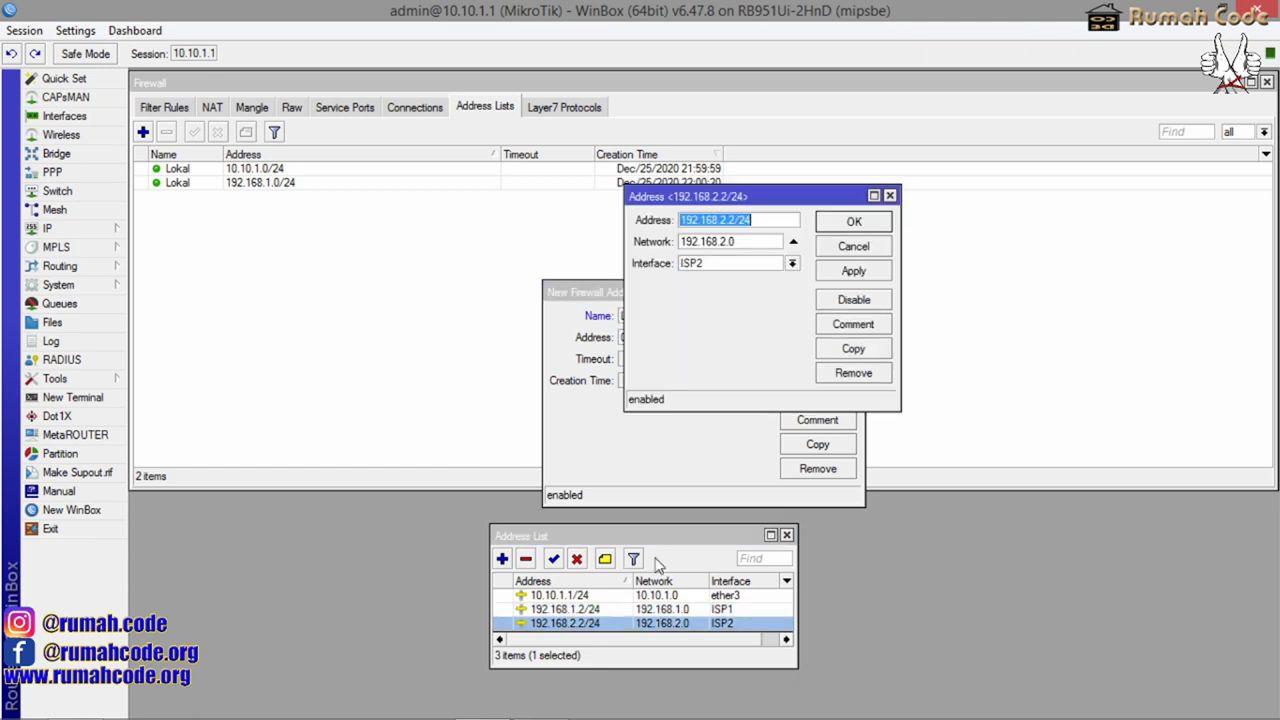
{"action": "right_click", "coordinate": [726, 228]}
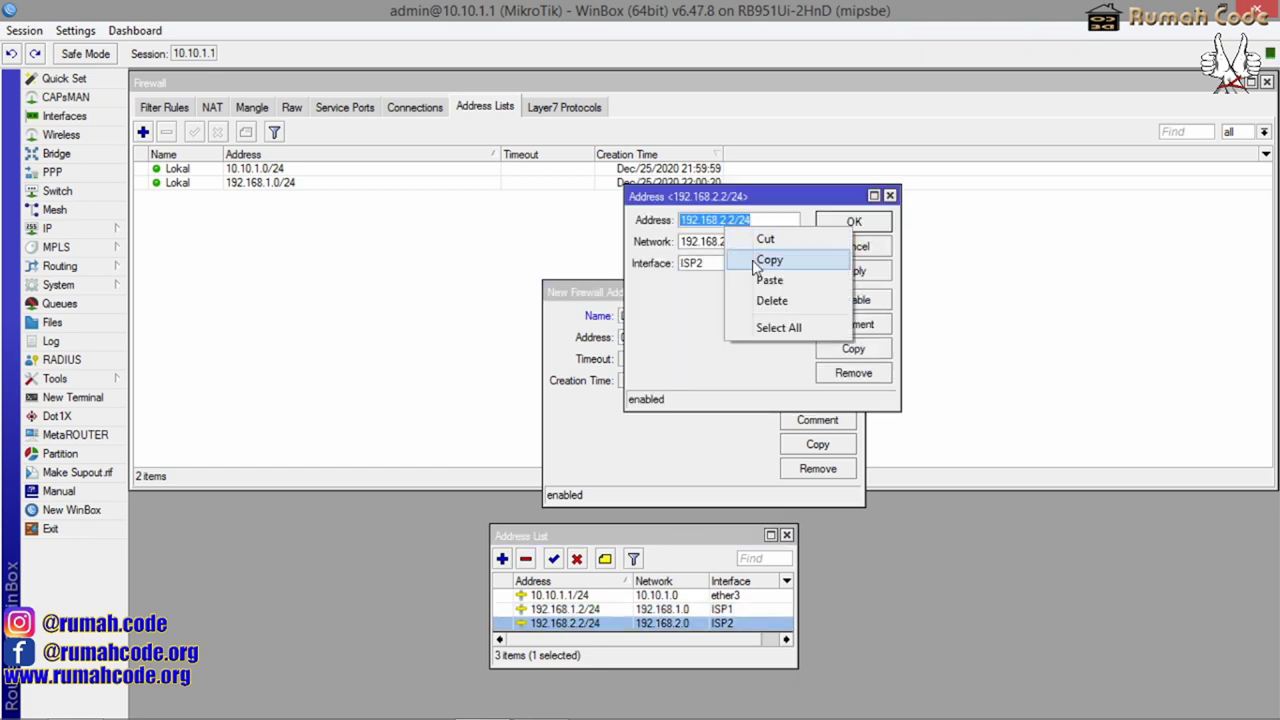
{"action": "left_click", "coordinate": [766, 260]}
{"action": "left_click", "coordinate": [848, 245]}
{"action": "left_click_drag", "start_coordinate": [668, 337], "coordinate": [531, 330]}
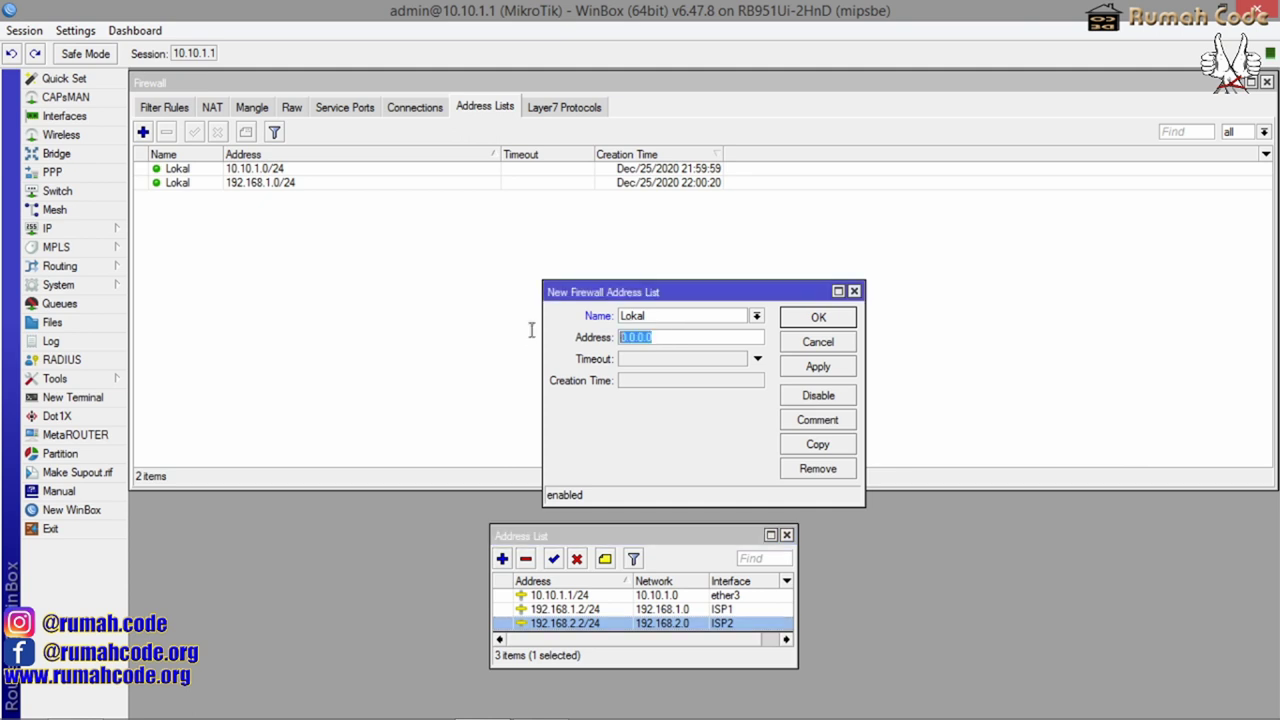
{"action": "key", "text": "ctrl+v"}
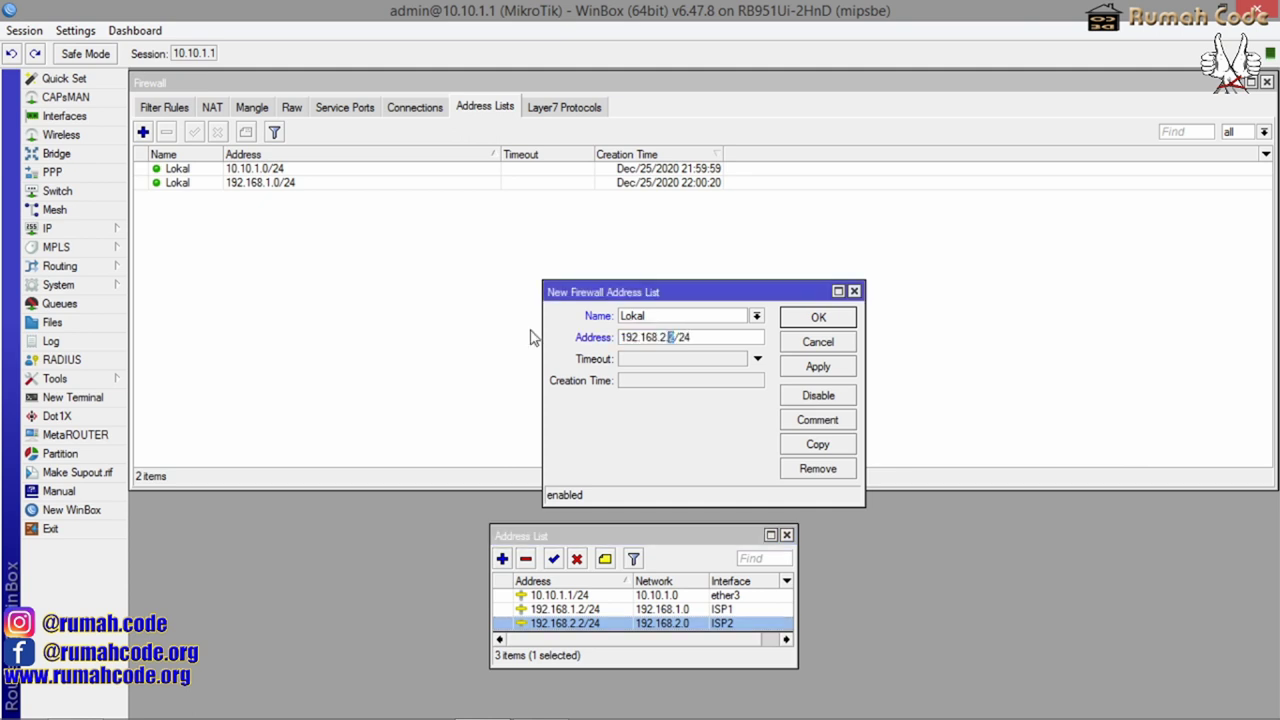
{"action": "left_click", "coordinate": [818, 367]}
{"action": "left_click", "coordinate": [818, 318]}
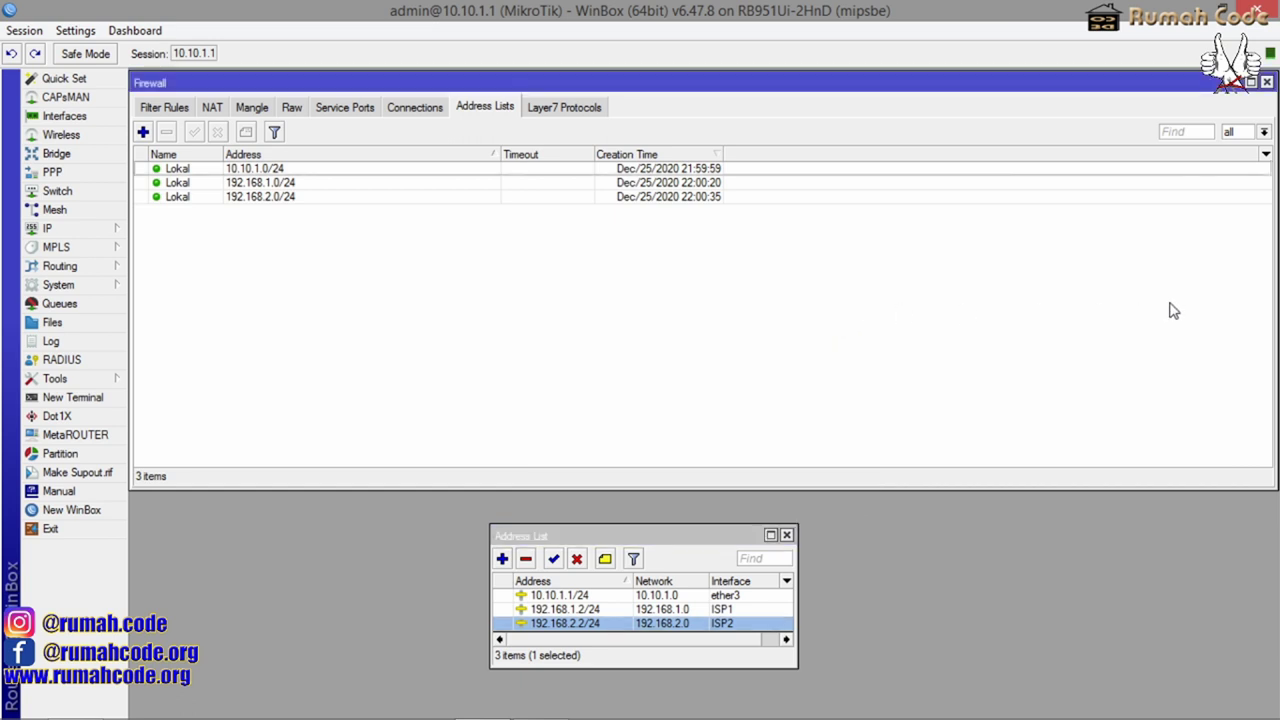
Start a new raw firewall rule and set its source address list to Lokal
{"action": "left_click", "coordinate": [292, 108]}
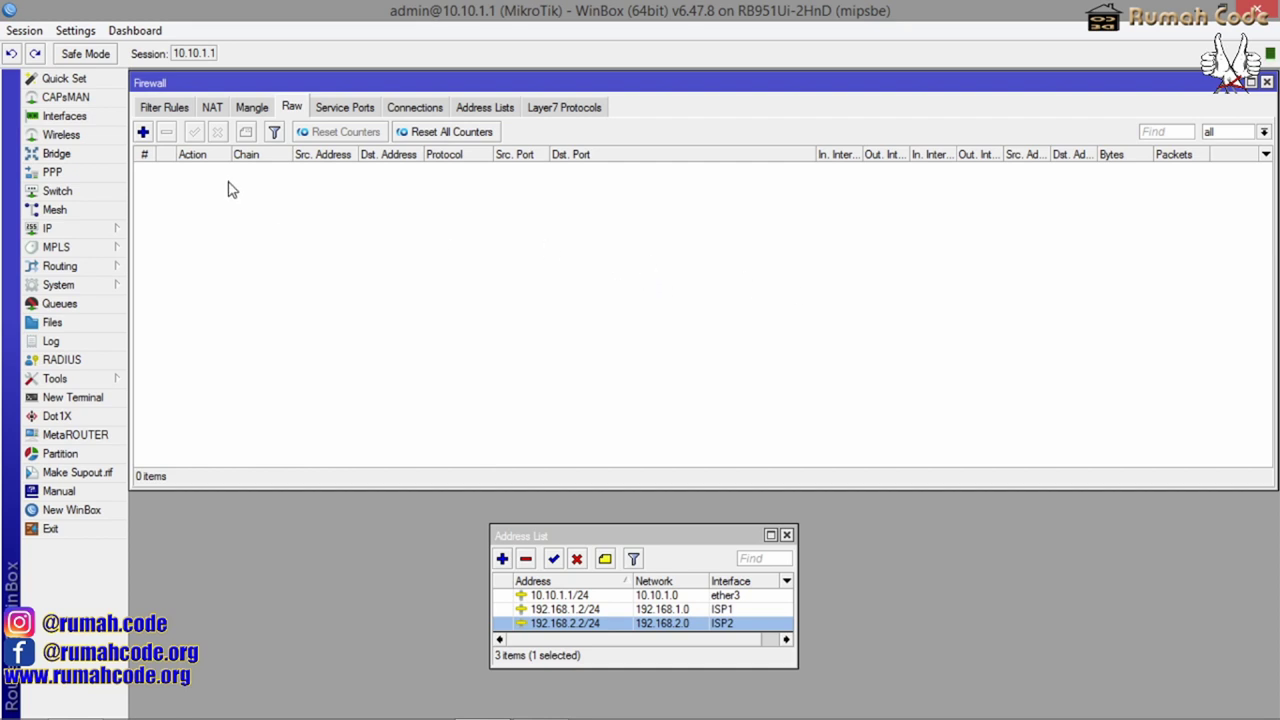
{"action": "left_click", "coordinate": [143, 132]}
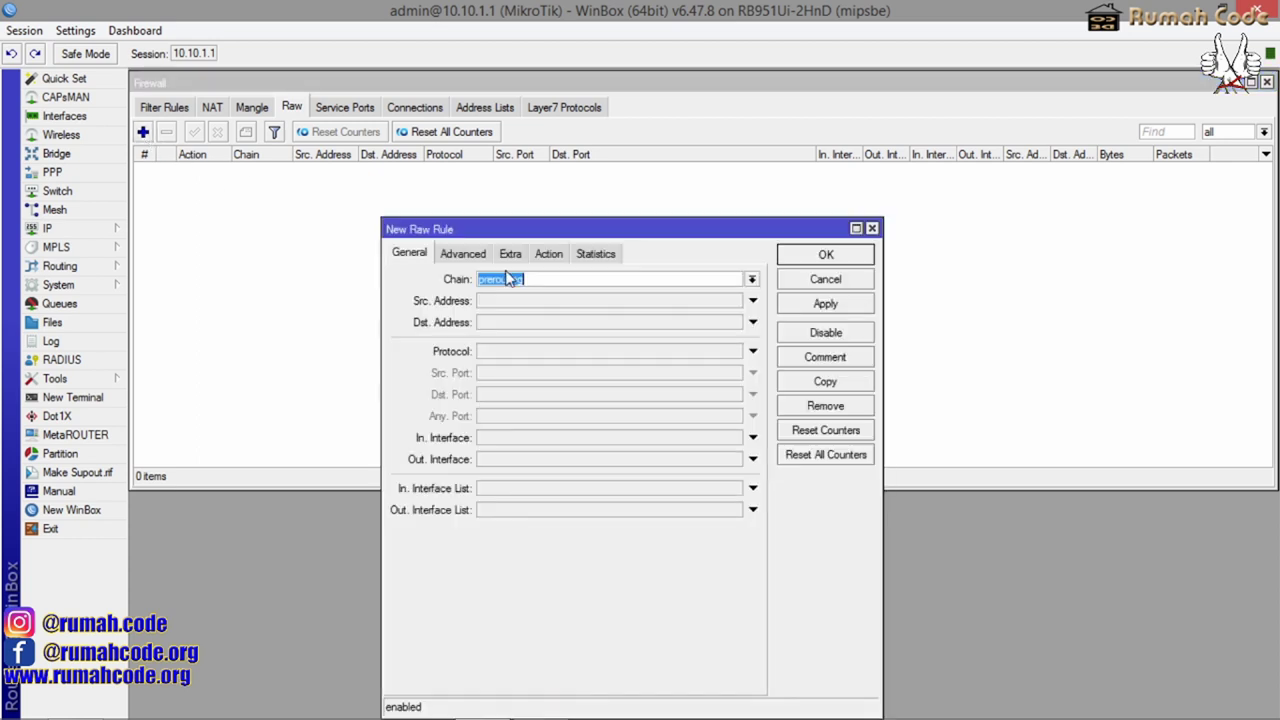
{"action": "left_click_drag", "start_coordinate": [507, 205], "coordinate": [470, 160]}
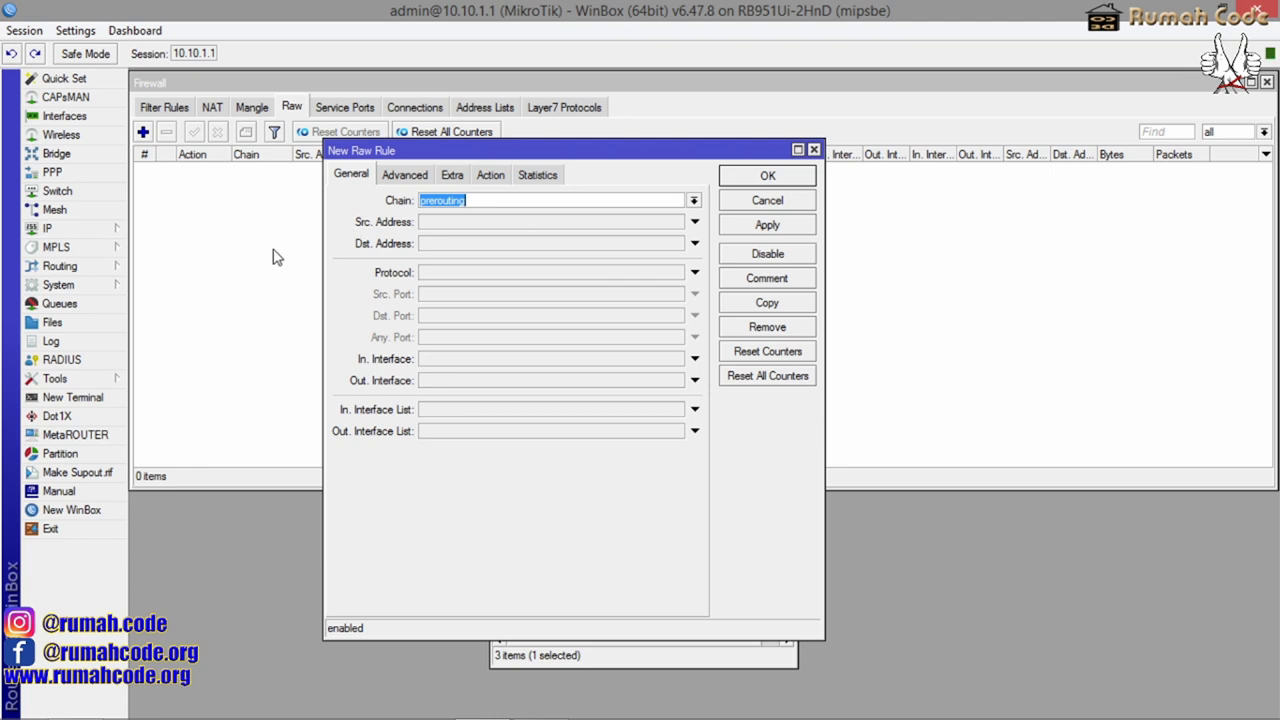
{"action": "left_click", "coordinate": [412, 176]}
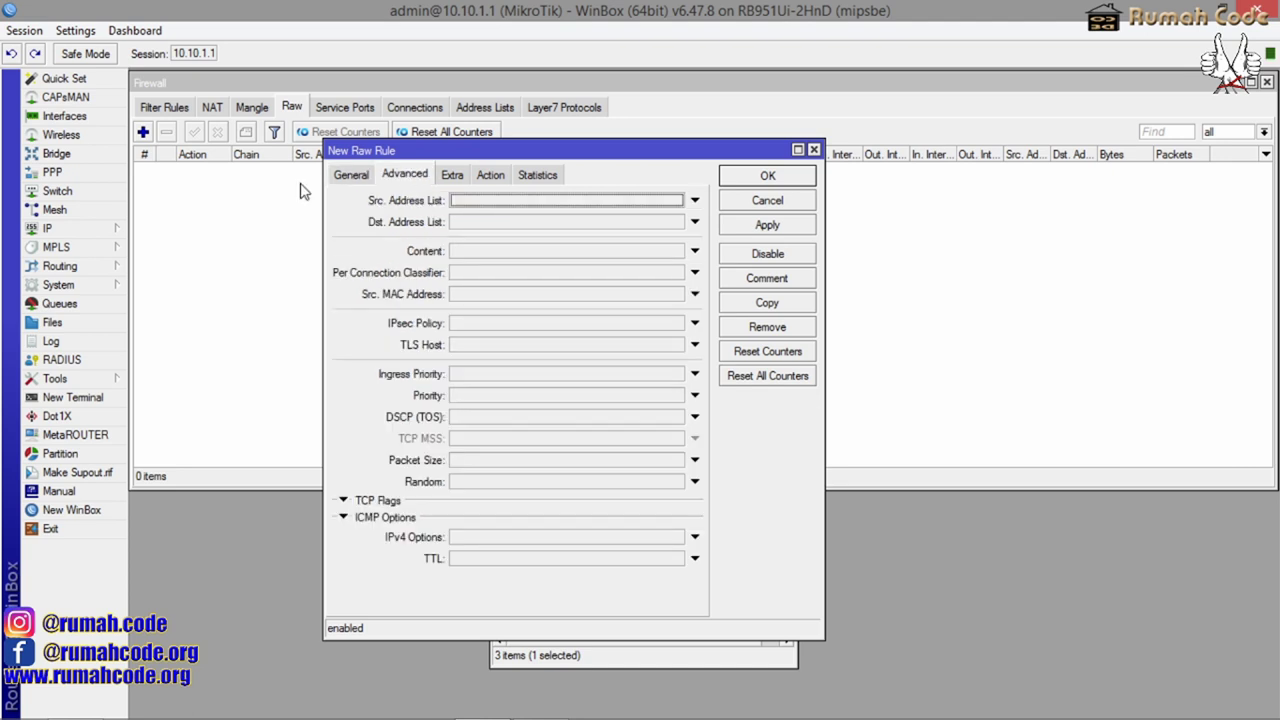
{"action": "left_click", "coordinate": [606, 205]}
{"action": "left_click", "coordinate": [677, 202]}
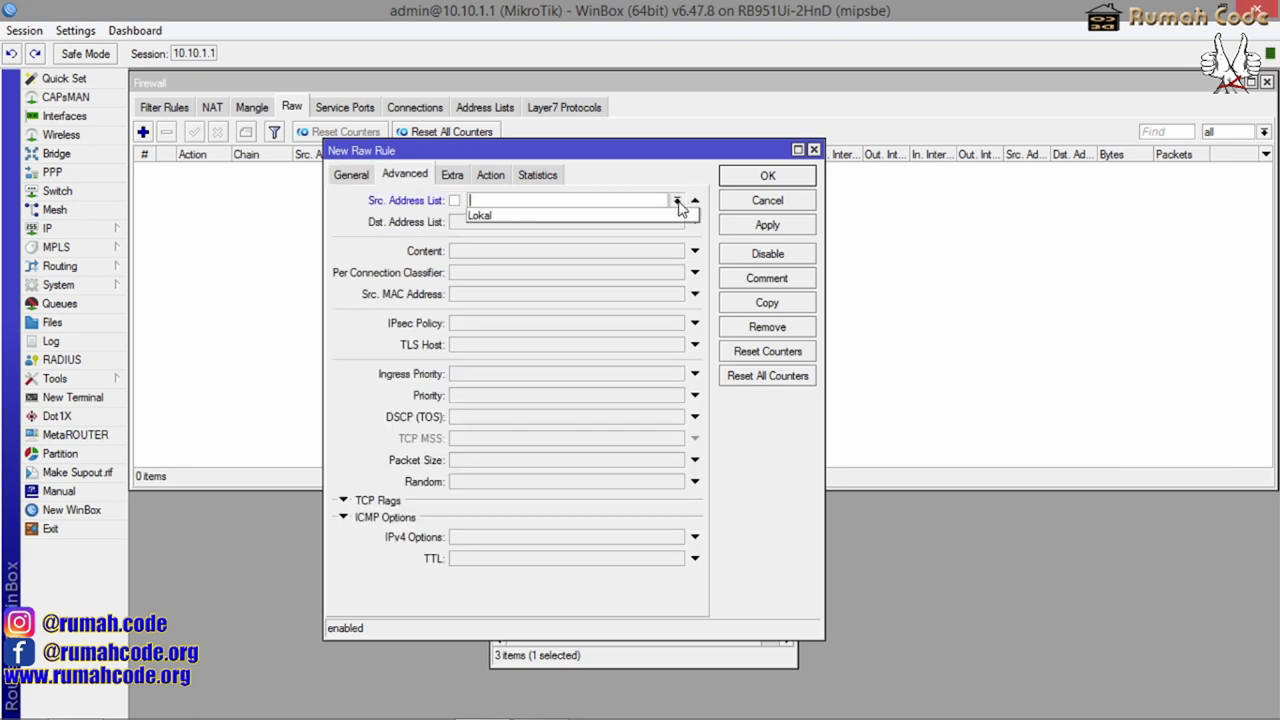
{"action": "left_click", "coordinate": [597, 216]}
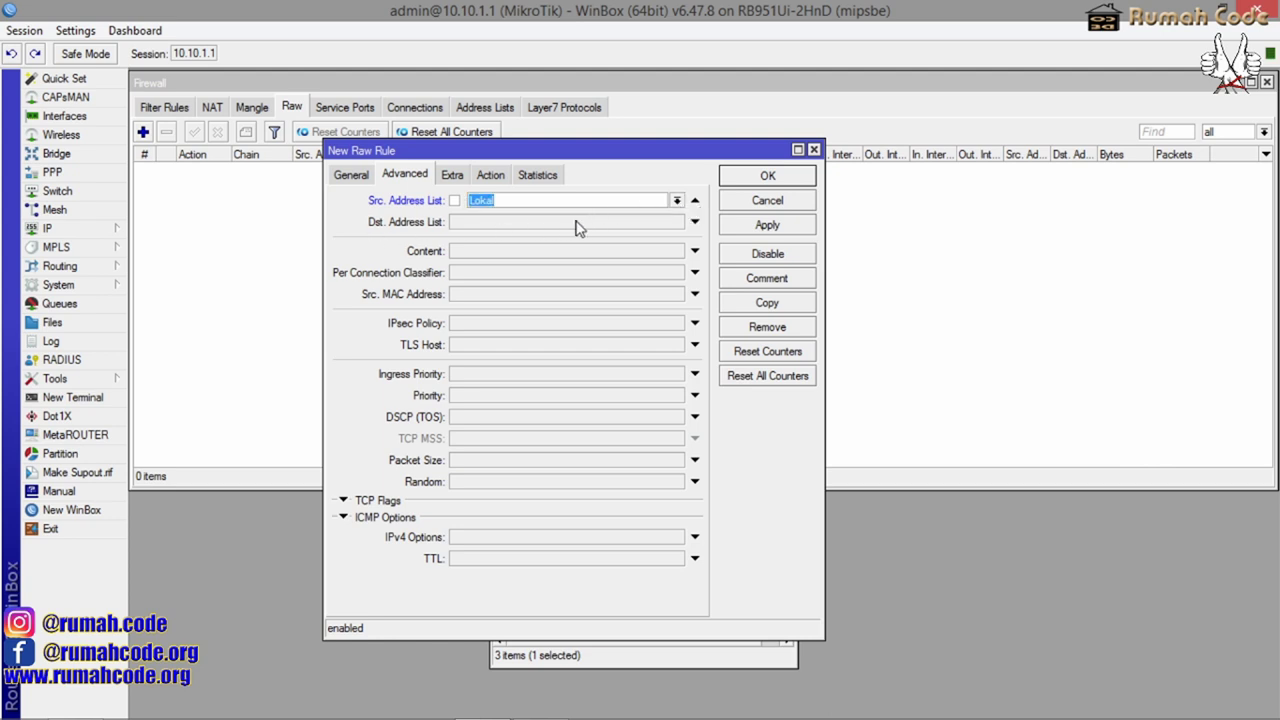
Set the raw rule's destination address list to negated Lokal and its content match to googlevideo.com
{"action": "left_click", "coordinate": [577, 222]}
{"action": "left_click", "coordinate": [677, 222]}
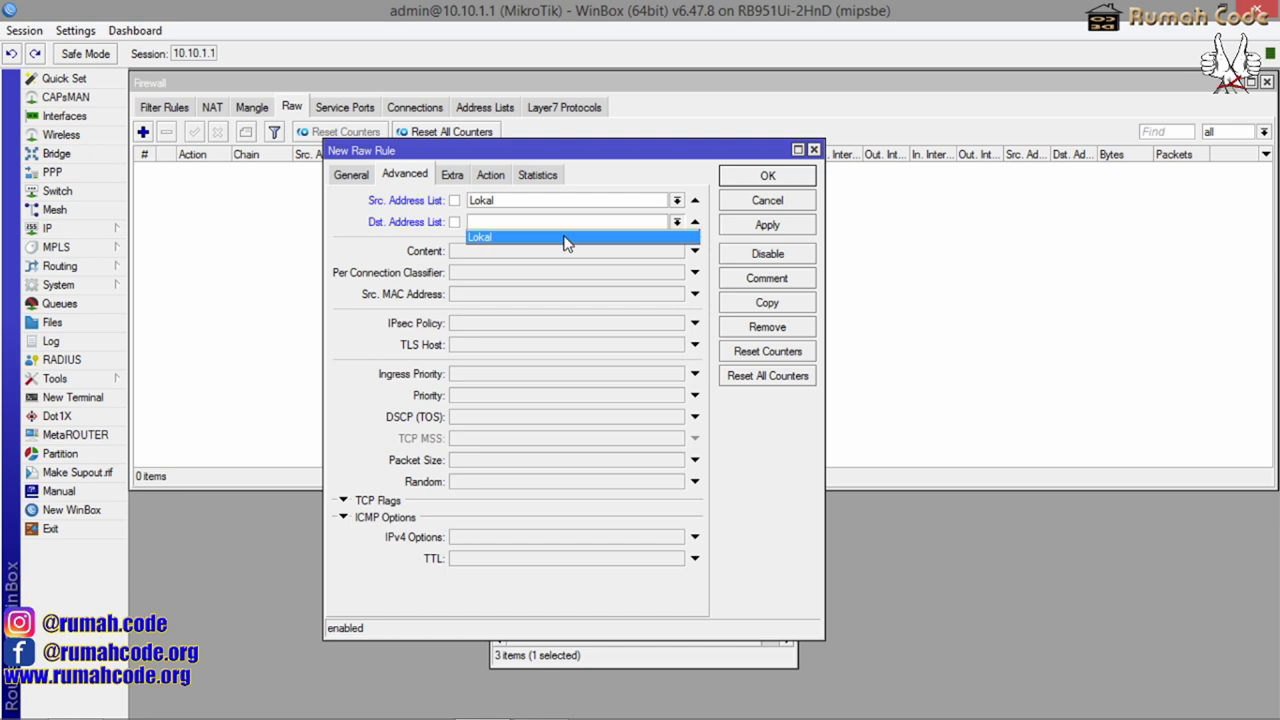
{"action": "left_click", "coordinate": [566, 240]}
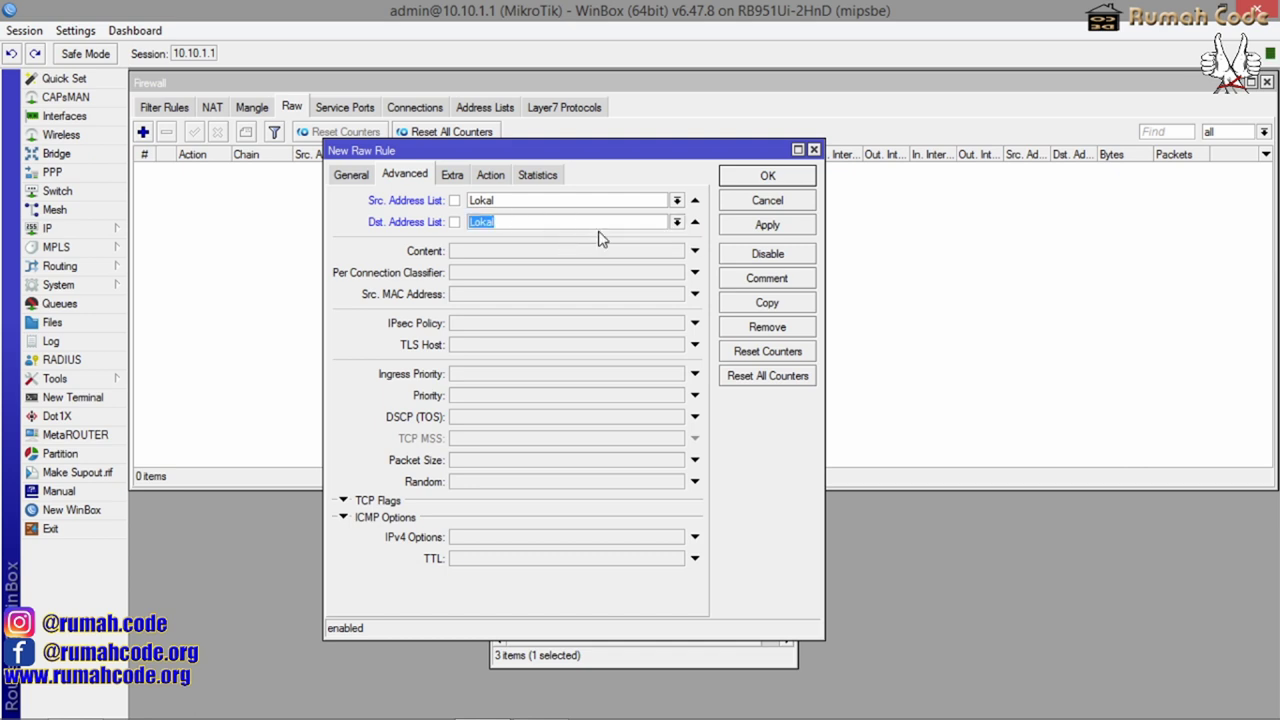
{"action": "left_click", "coordinate": [455, 222]}
{"action": "left_click", "coordinate": [505, 251]}
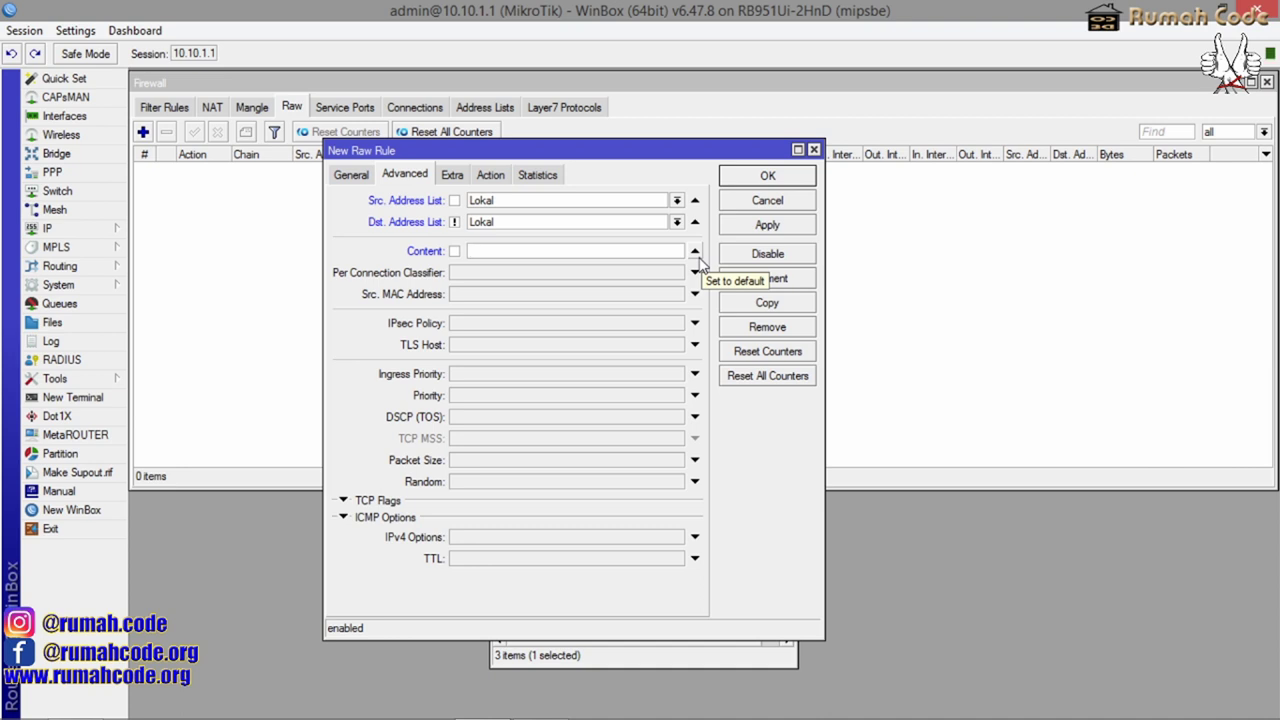
{"action": "type", "text": "googlevideo.com"}
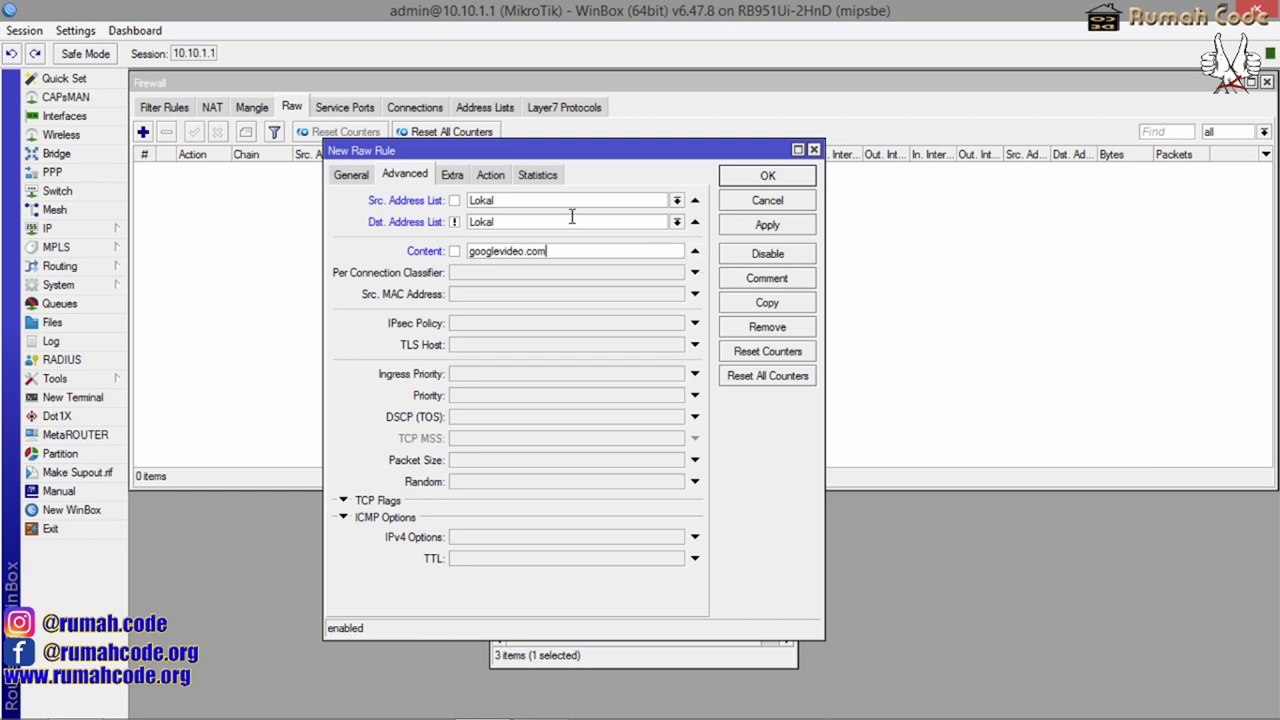
Set the raw rule's action to add dst to address list with the list name Youtube, and apply the rule
{"action": "left_click", "coordinate": [490, 176]}
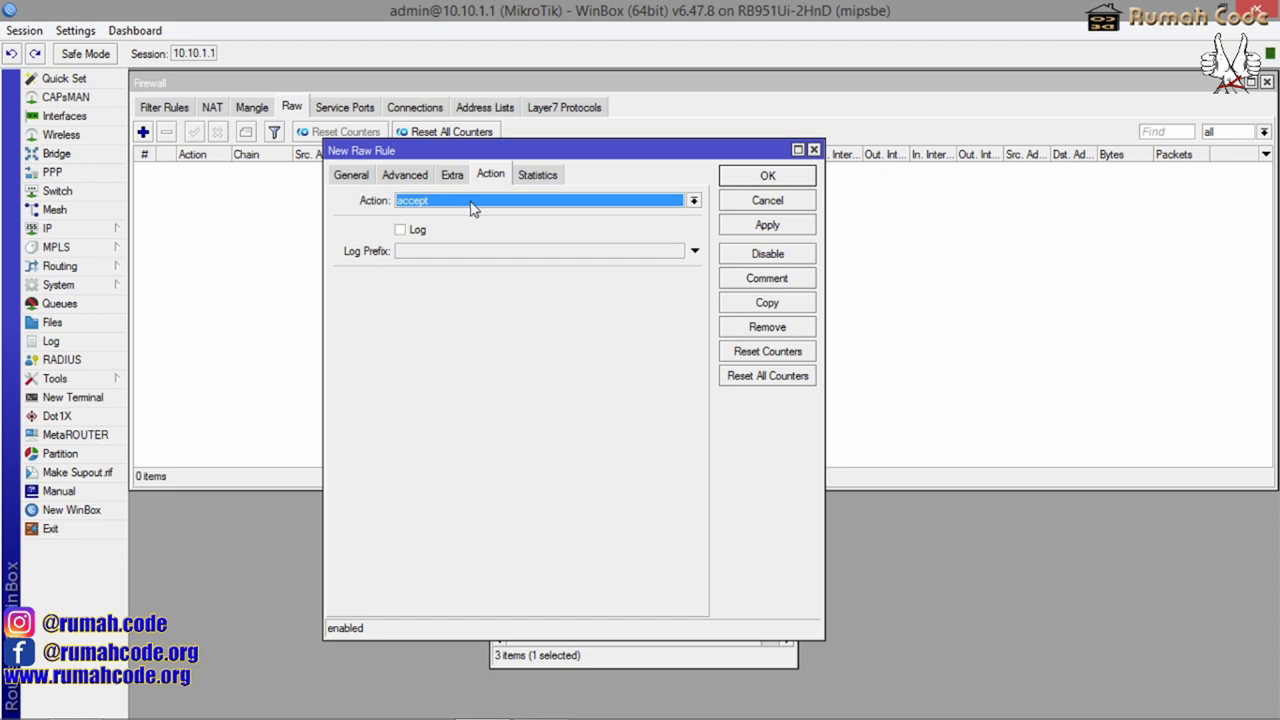
{"action": "left_click", "coordinate": [472, 203]}
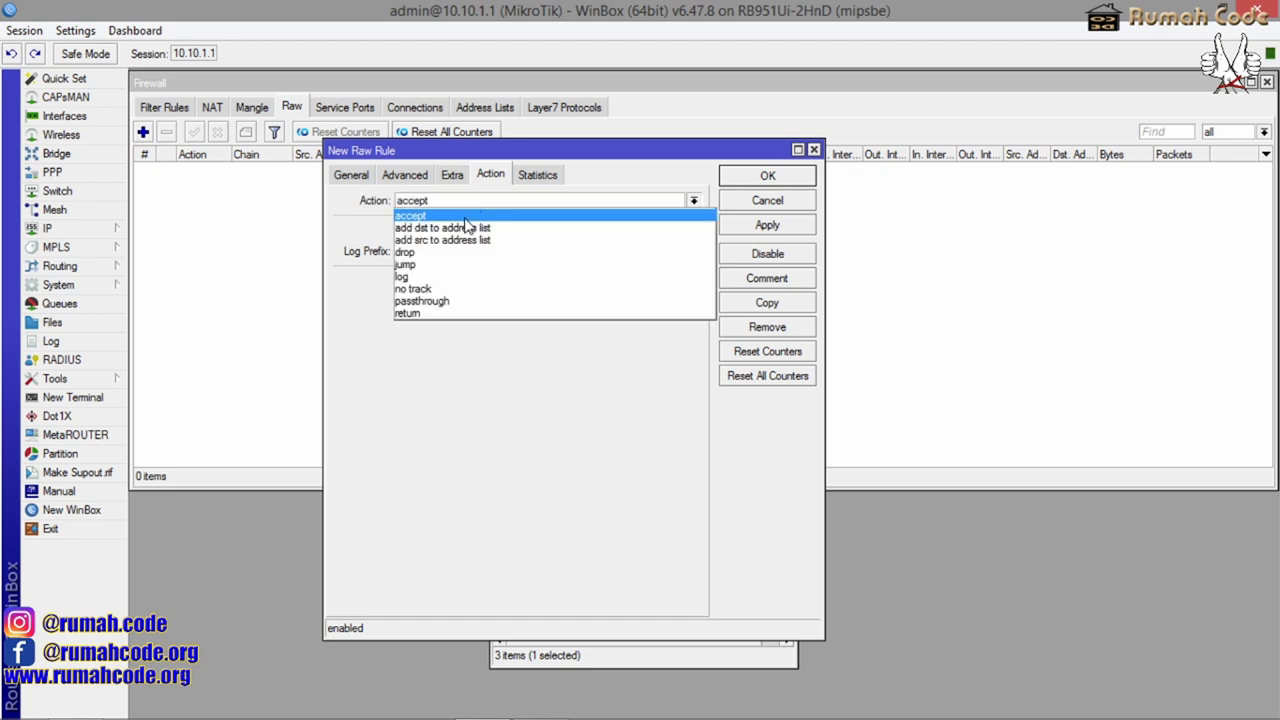
{"action": "left_click", "coordinate": [465, 229]}
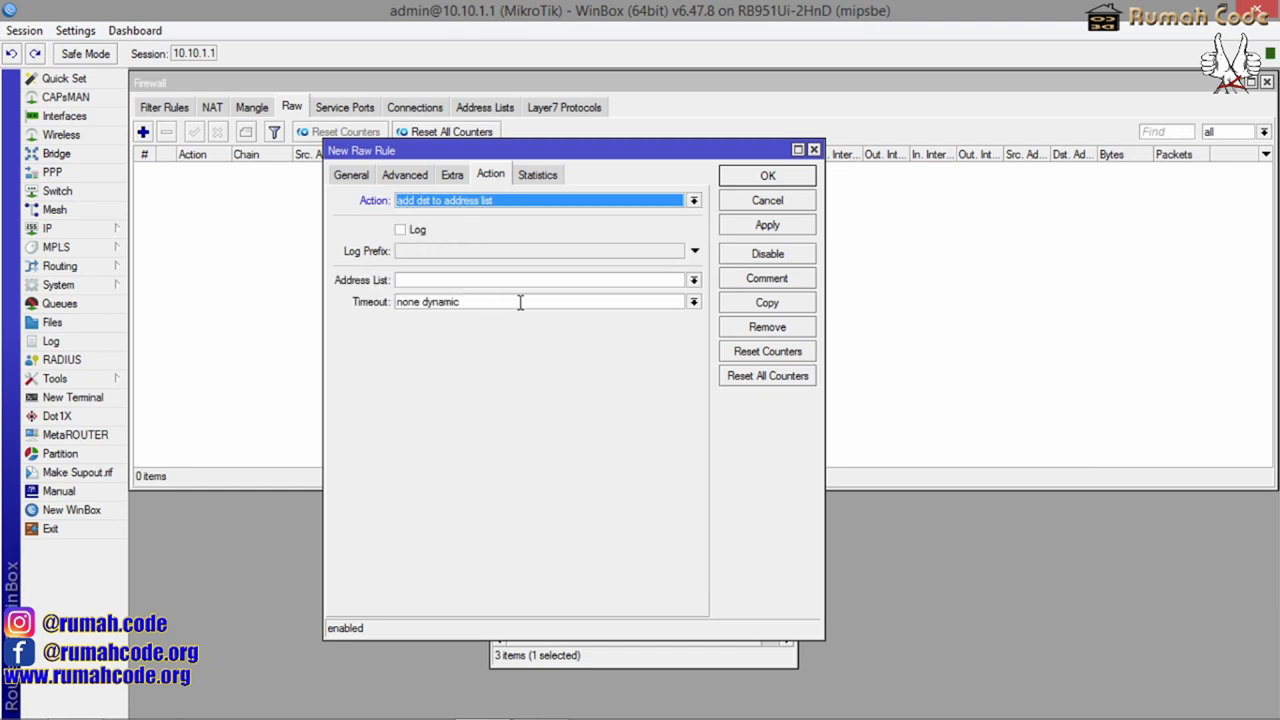
{"action": "left_click", "coordinate": [458, 280]}
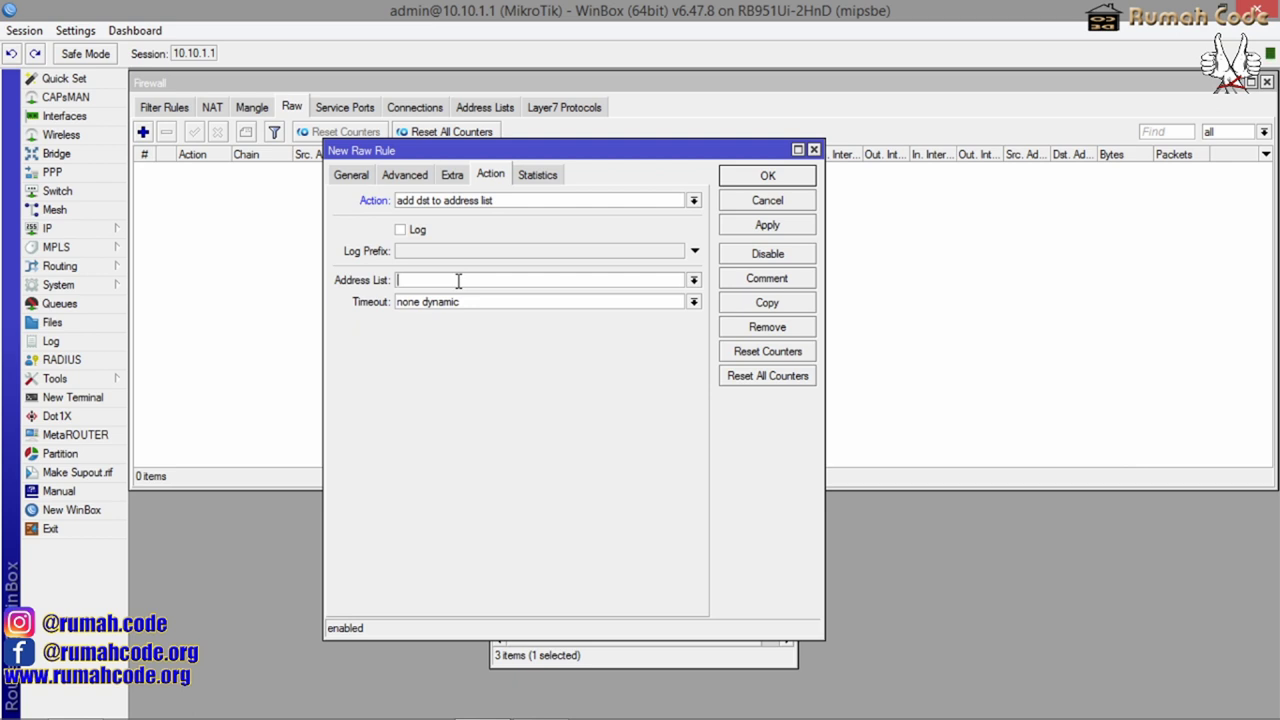
{"action": "type", "text": "Youtube"}
{"action": "left_click", "coordinate": [772, 228]}
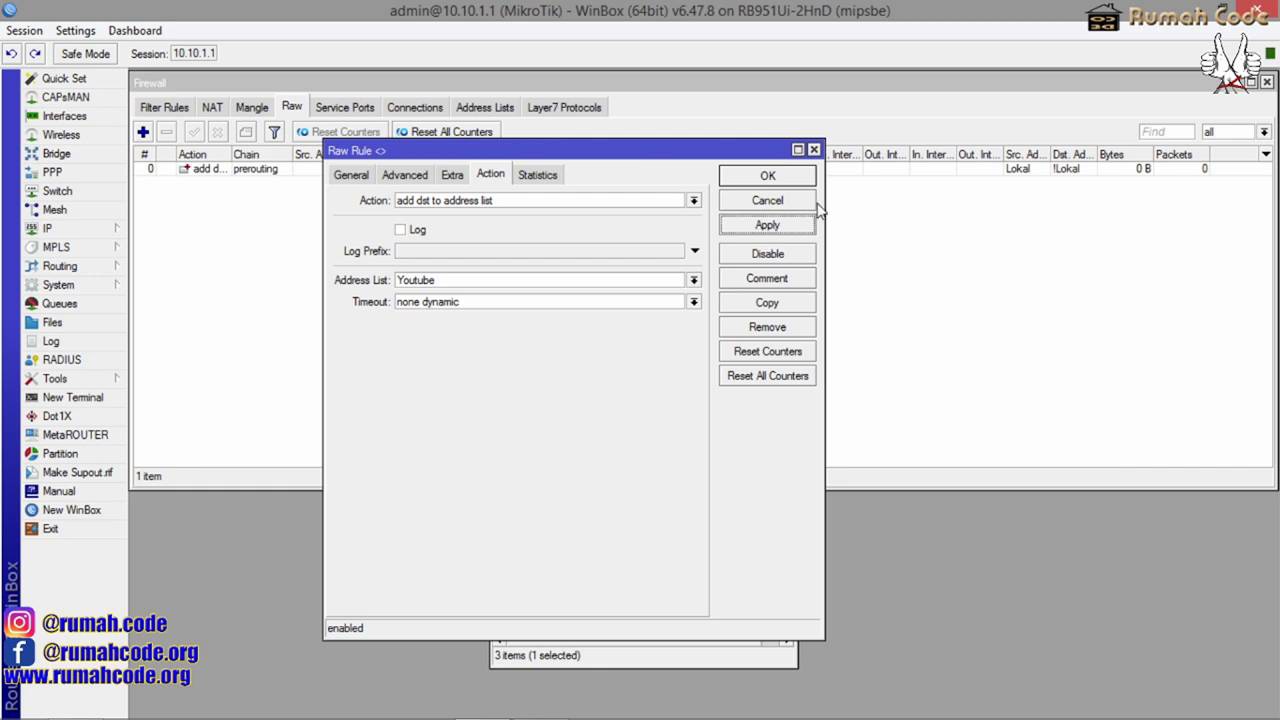
Duplicate the googlevideo.com raw rule, change the copy's content match to ytimg.com, and apply it
{"action": "left_click", "coordinate": [408, 176]}
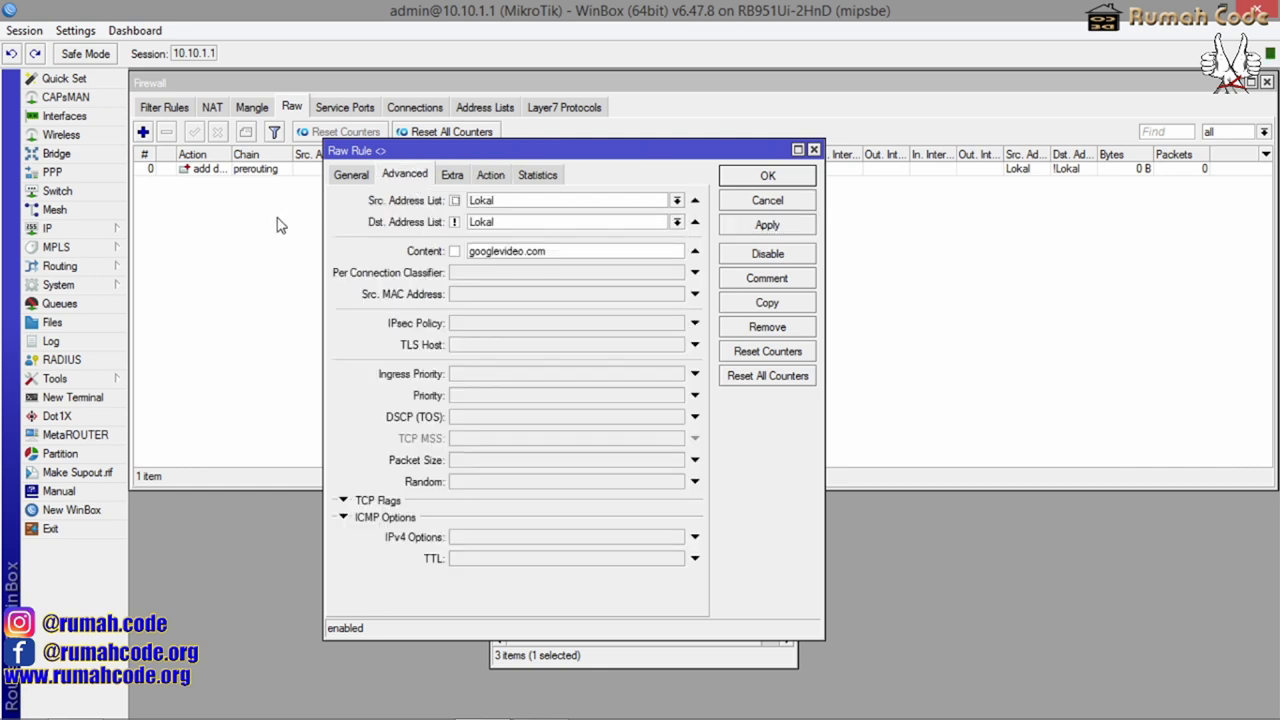
{"action": "left_click", "coordinate": [762, 306]}
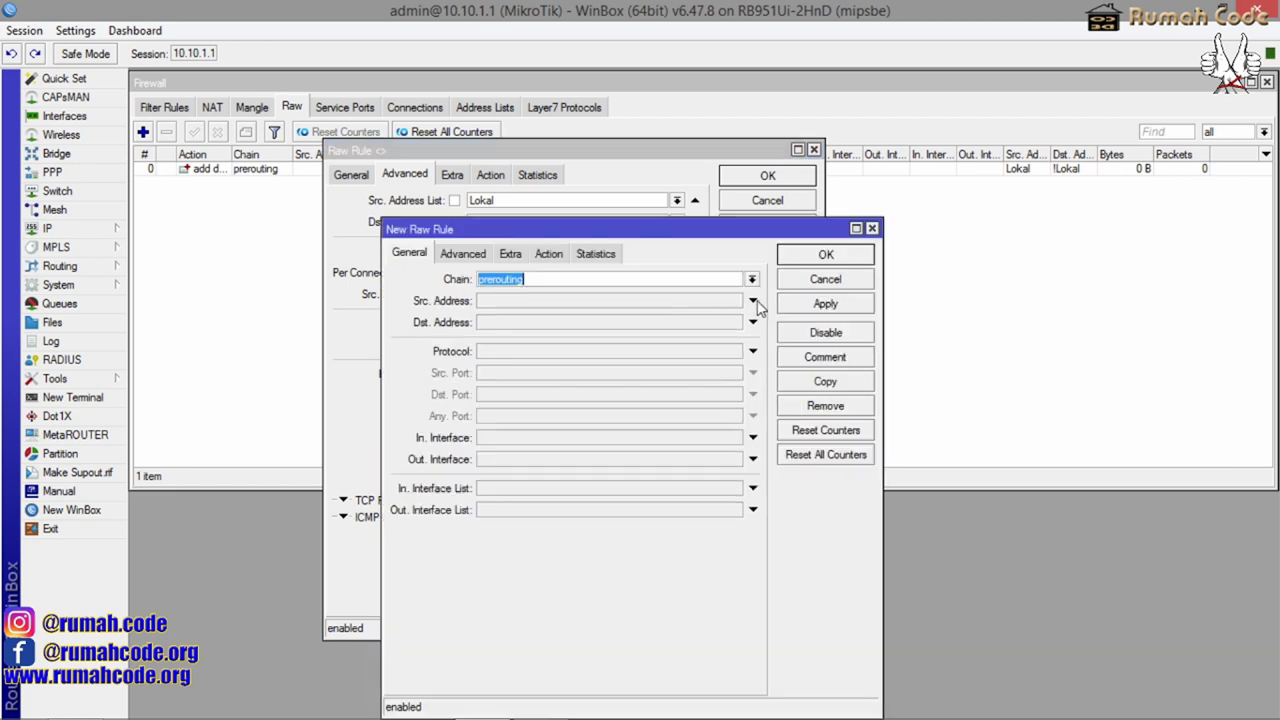
{"action": "left_click", "coordinate": [479, 254]}
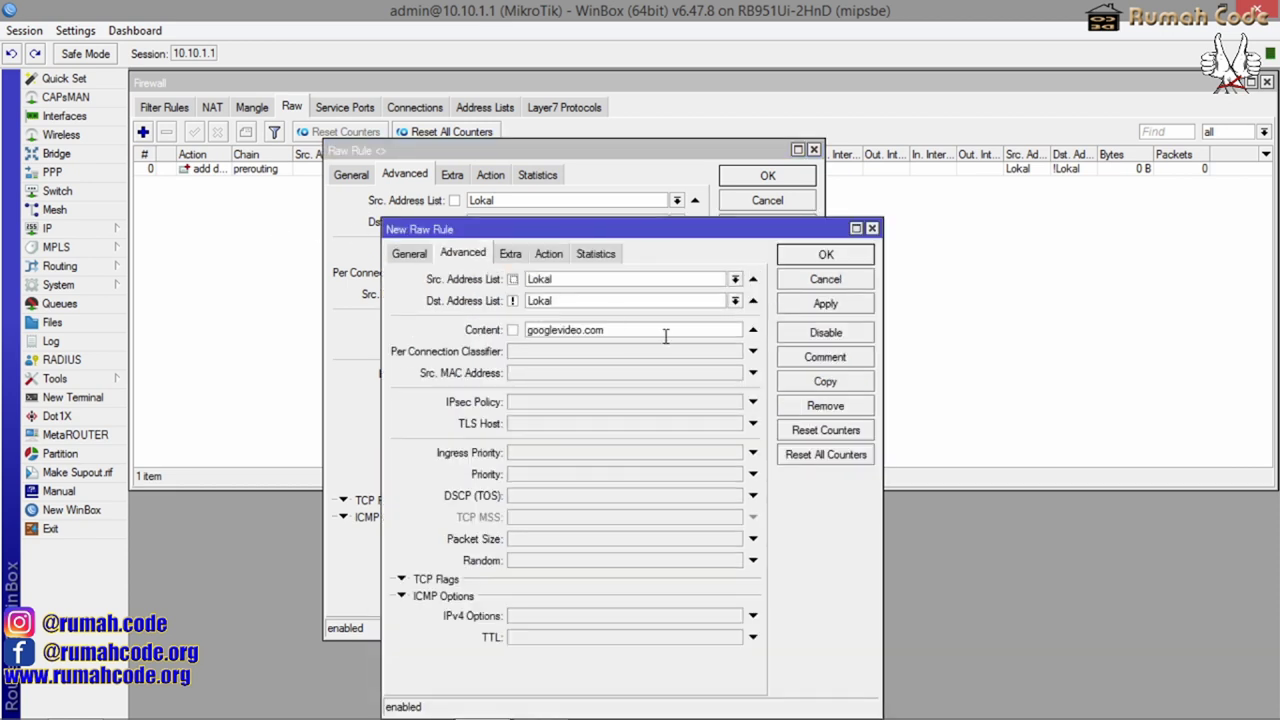
{"action": "left_click_drag", "start_coordinate": [604, 331], "coordinate": [522, 331]}
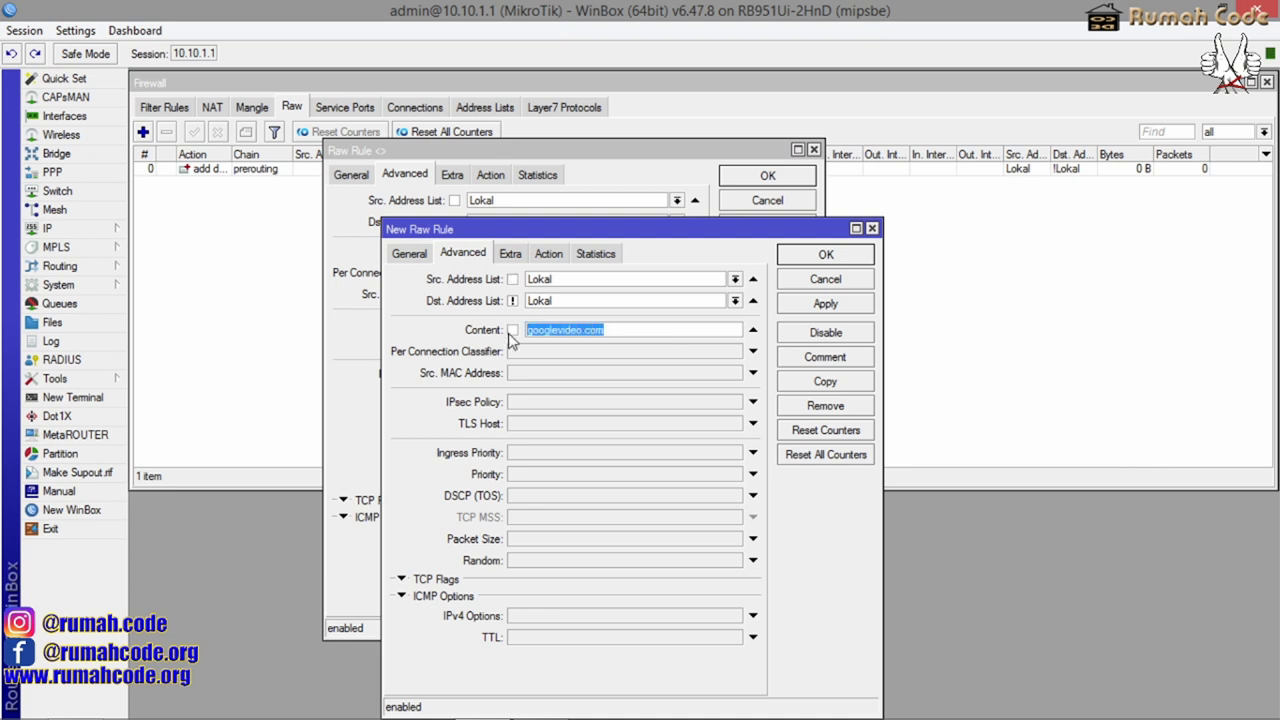
{"action": "type", "text": "y"}
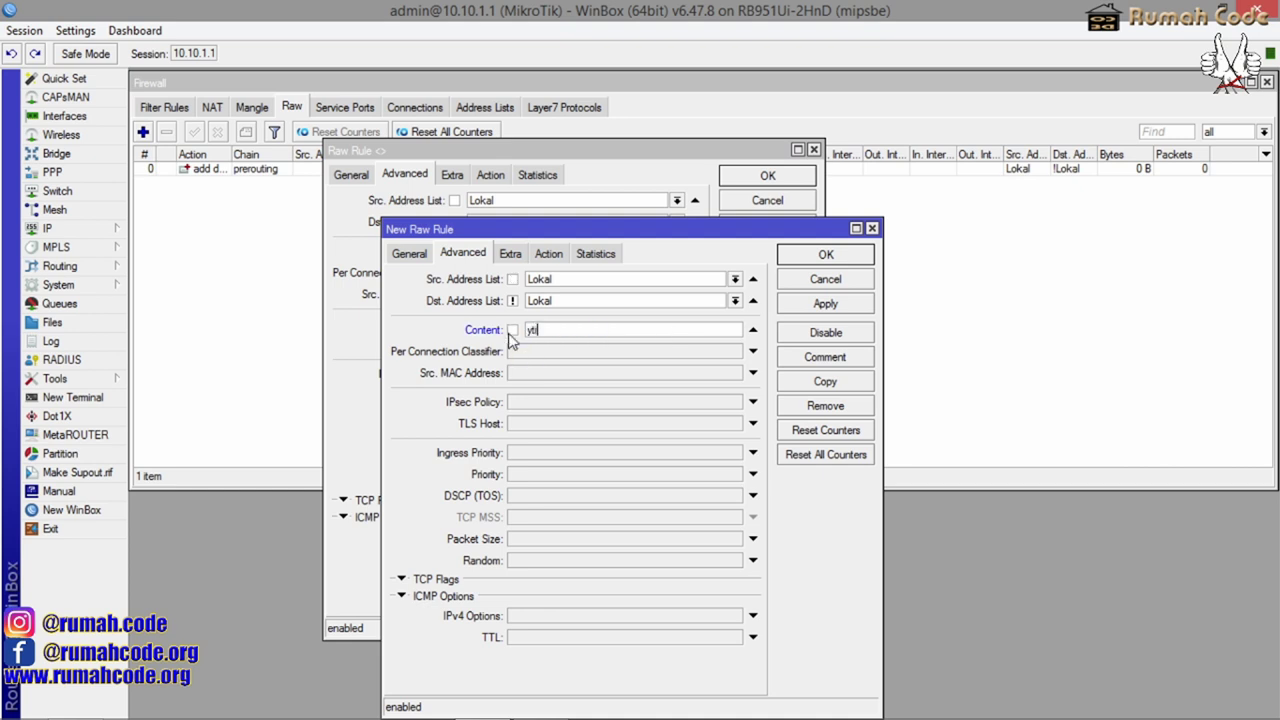
{"action": "type", "text": "timg.com"}
{"action": "left_click_drag", "start_coordinate": [631, 231], "coordinate": [919, 150]}
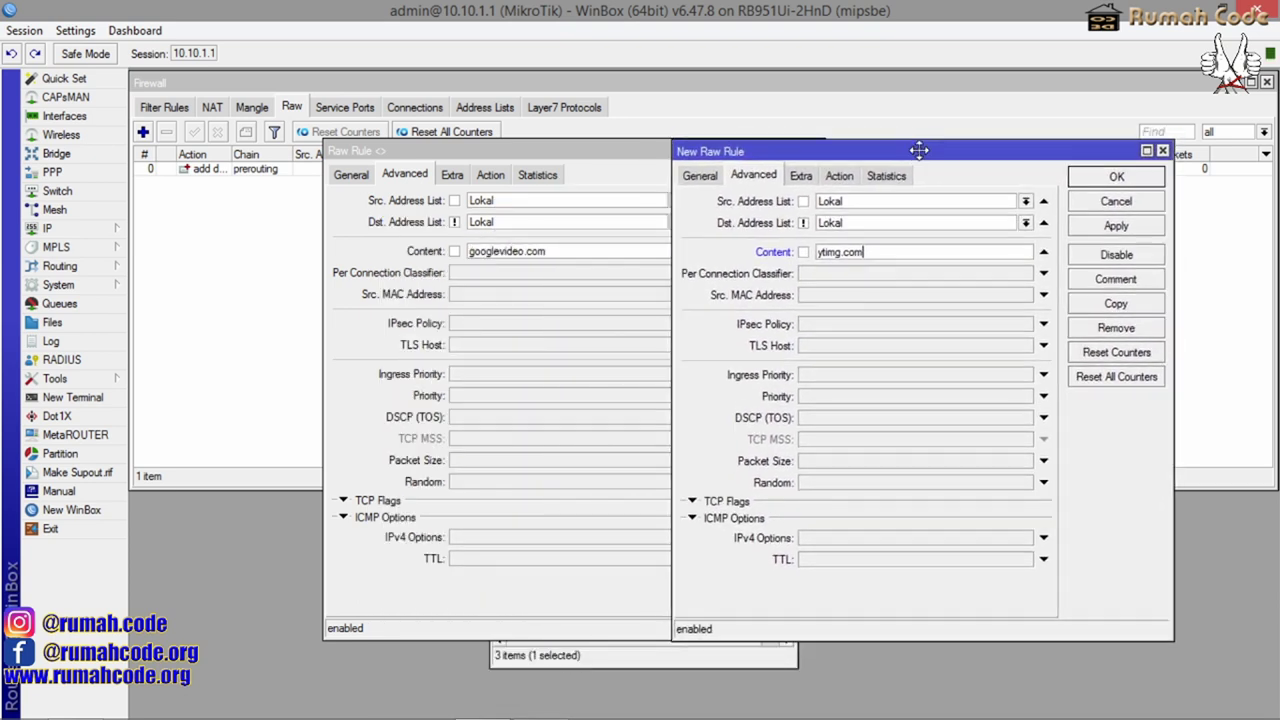
{"action": "left_click", "coordinate": [1113, 227]}
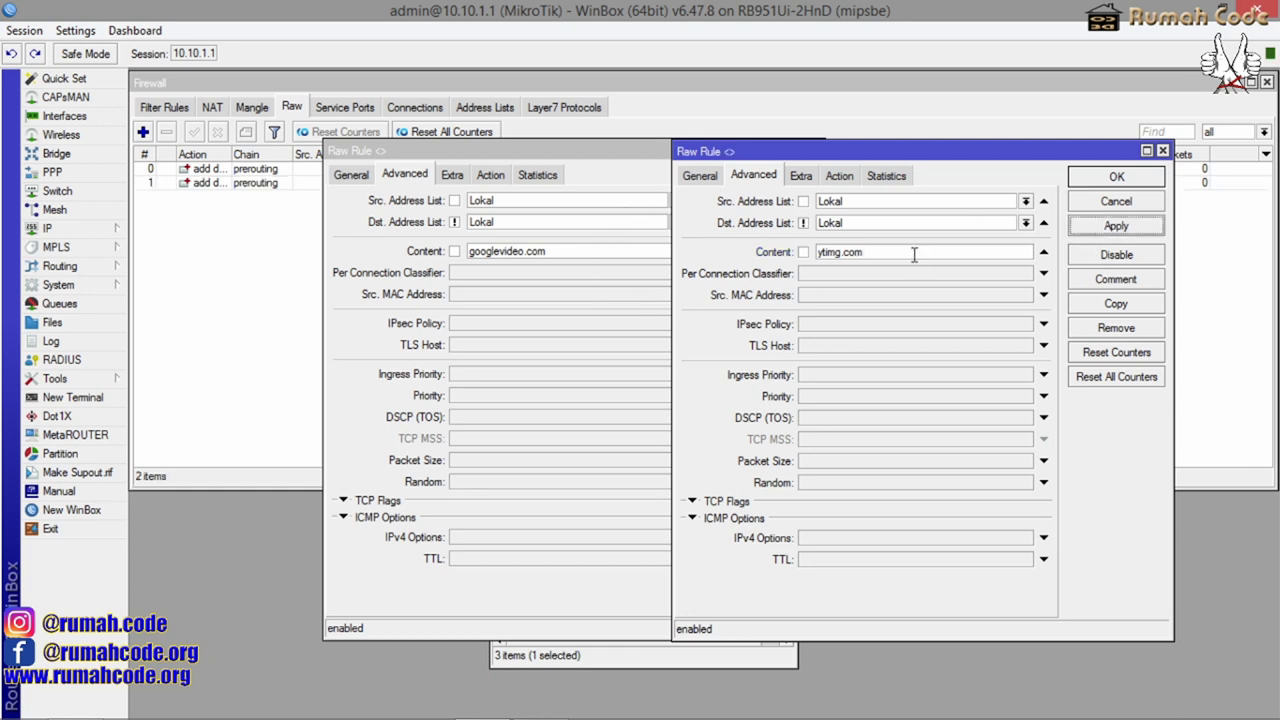
Compare the googlevideo.com and ytimg.com raw rules side by side, and close both with their settings saved
{"action": "left_click", "coordinate": [555, 253]}
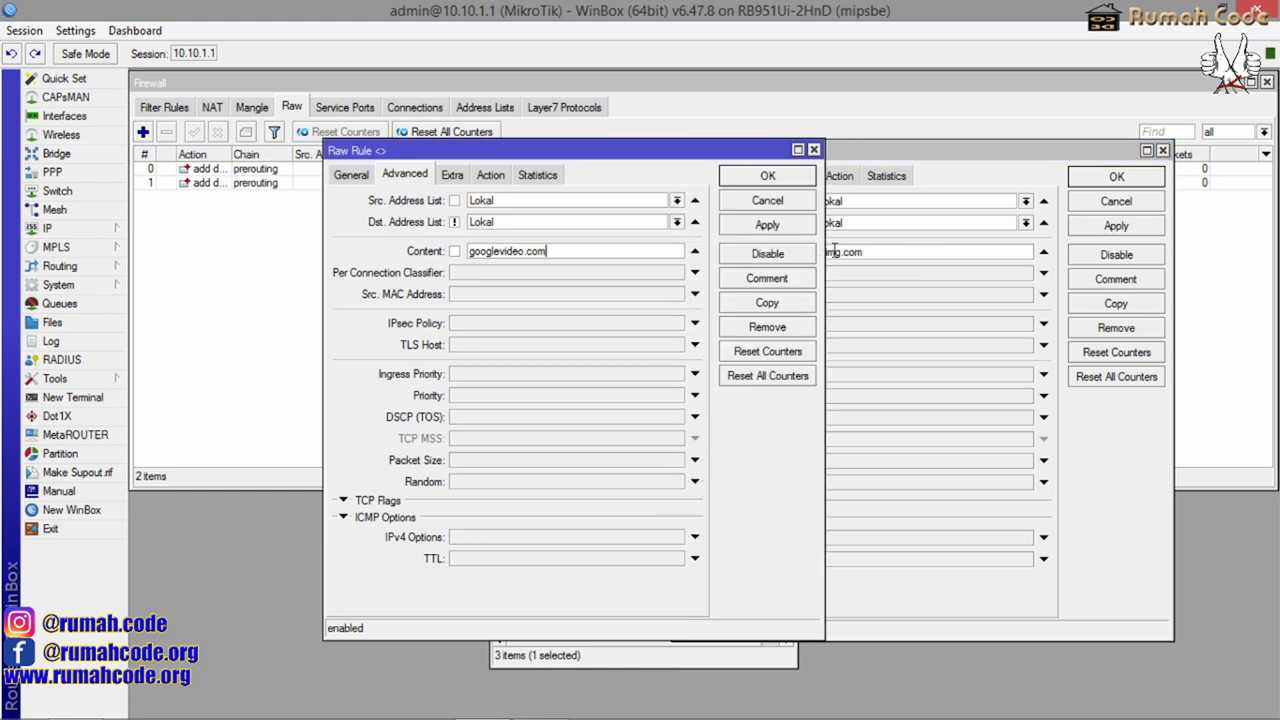
{"action": "left_click_drag", "start_coordinate": [610, 148], "coordinate": [463, 143]}
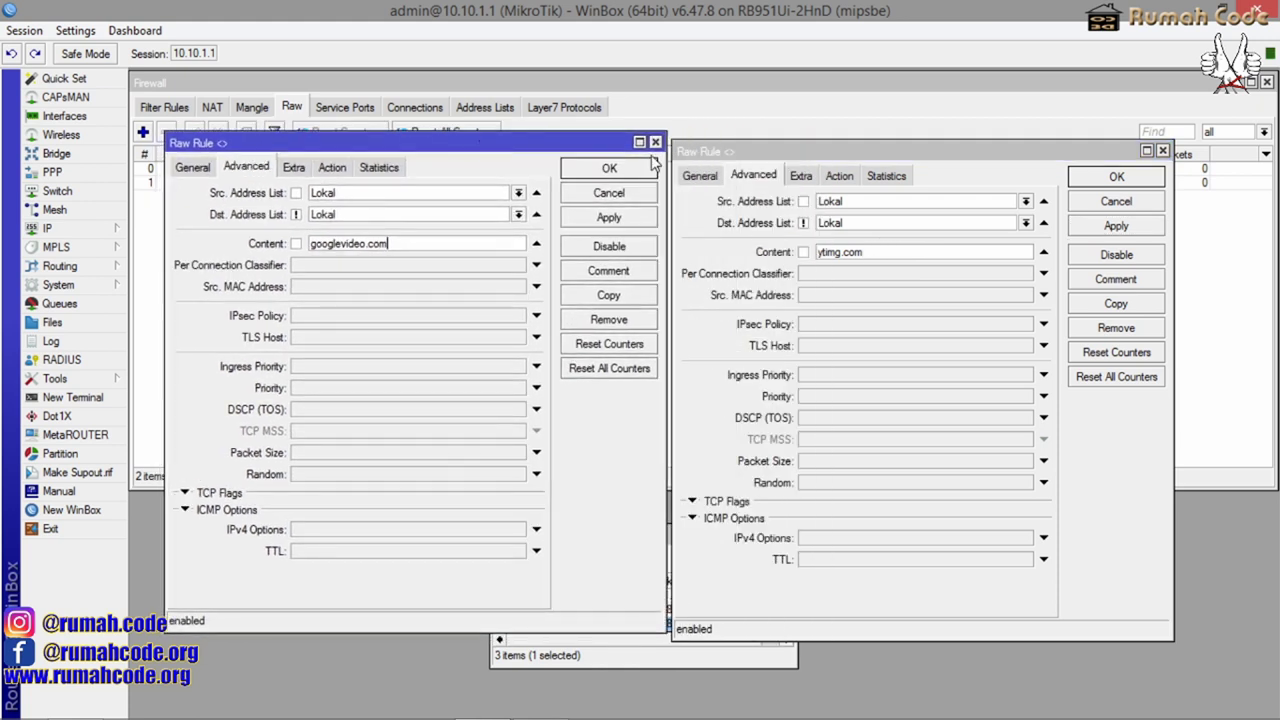
{"action": "left_click", "coordinate": [612, 170]}
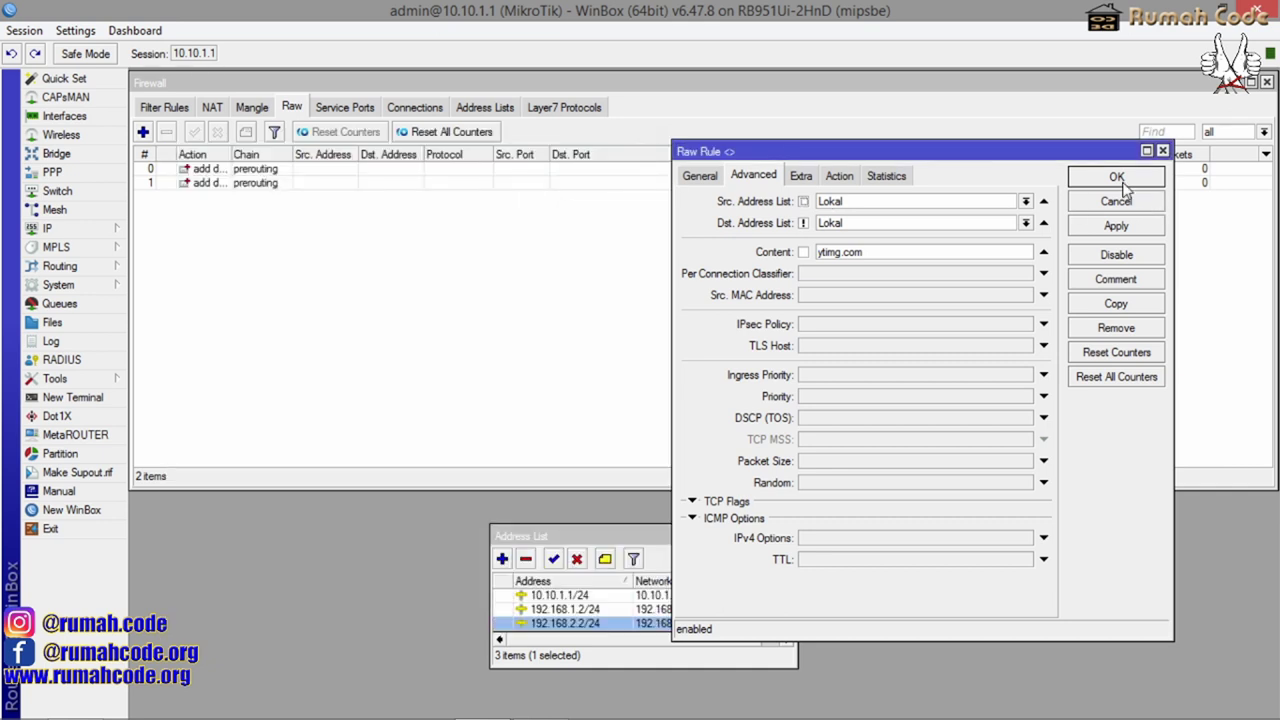
{"action": "left_click", "coordinate": [1117, 177]}
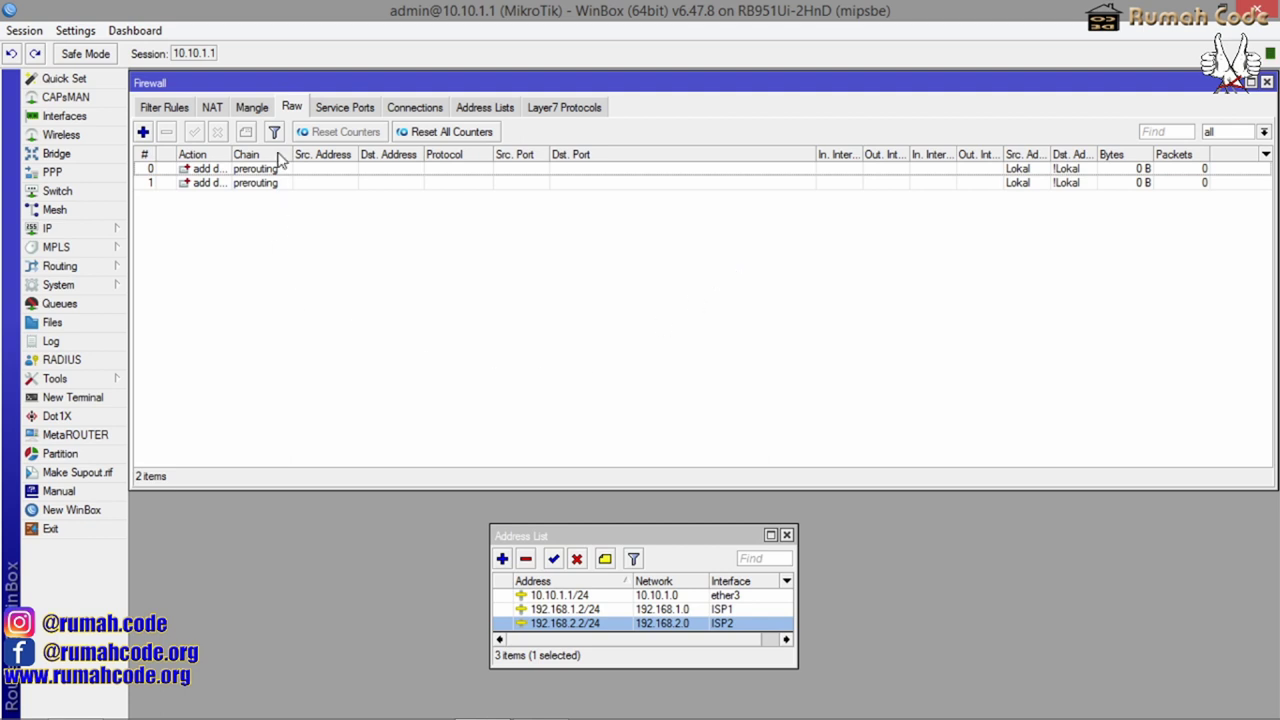
Start a new firewall mangle rule in the prerouting chain and set its source address list to Lokal
{"action": "left_click", "coordinate": [252, 110]}
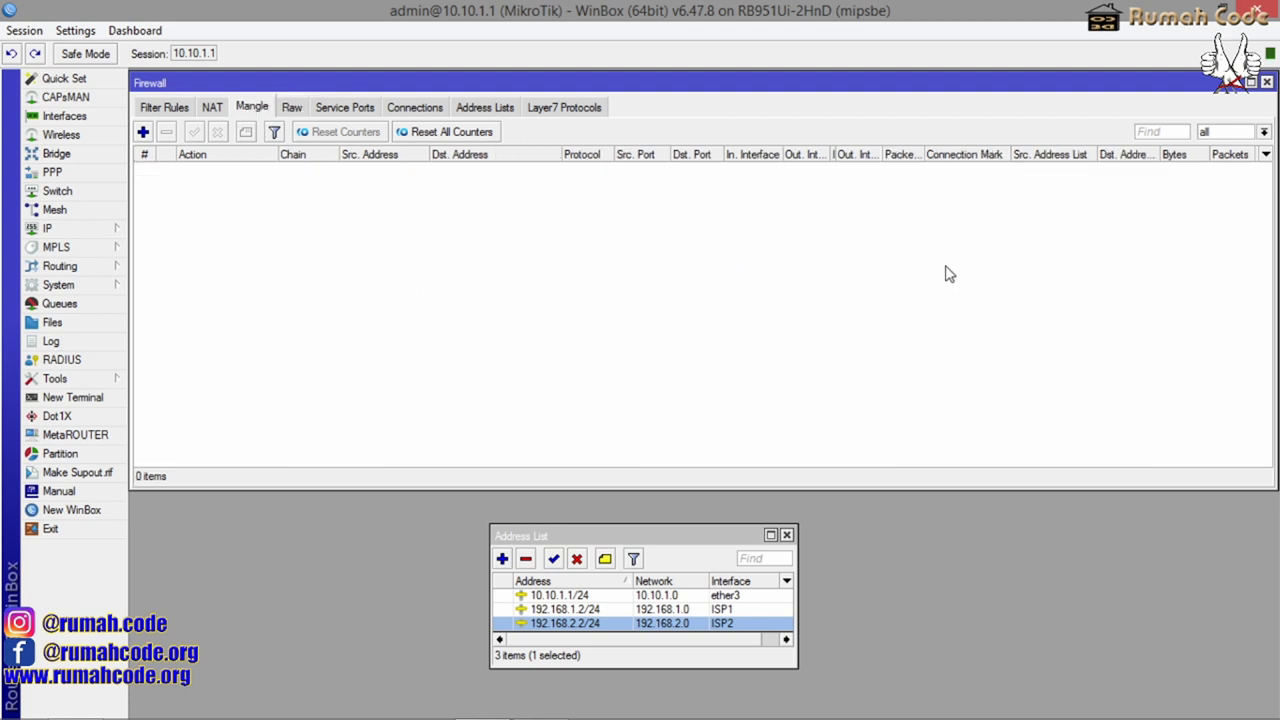
{"action": "left_click", "coordinate": [143, 132]}
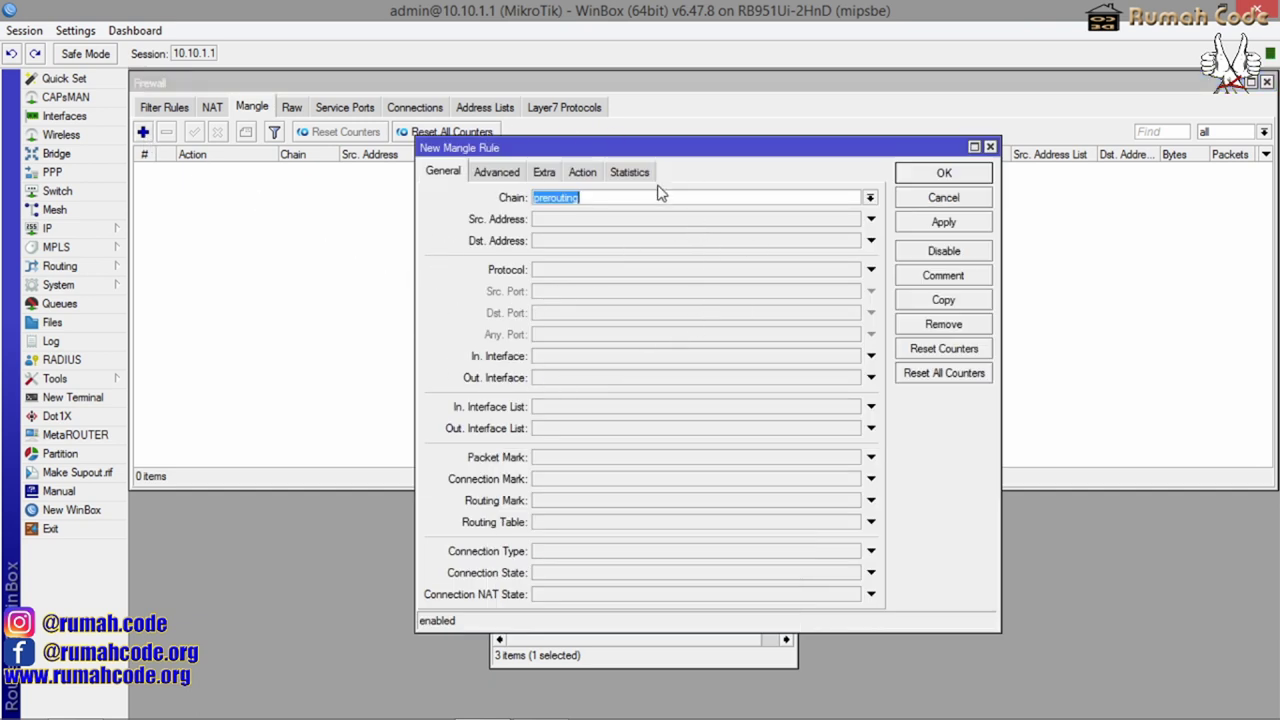
{"action": "left_click", "coordinate": [497, 174]}
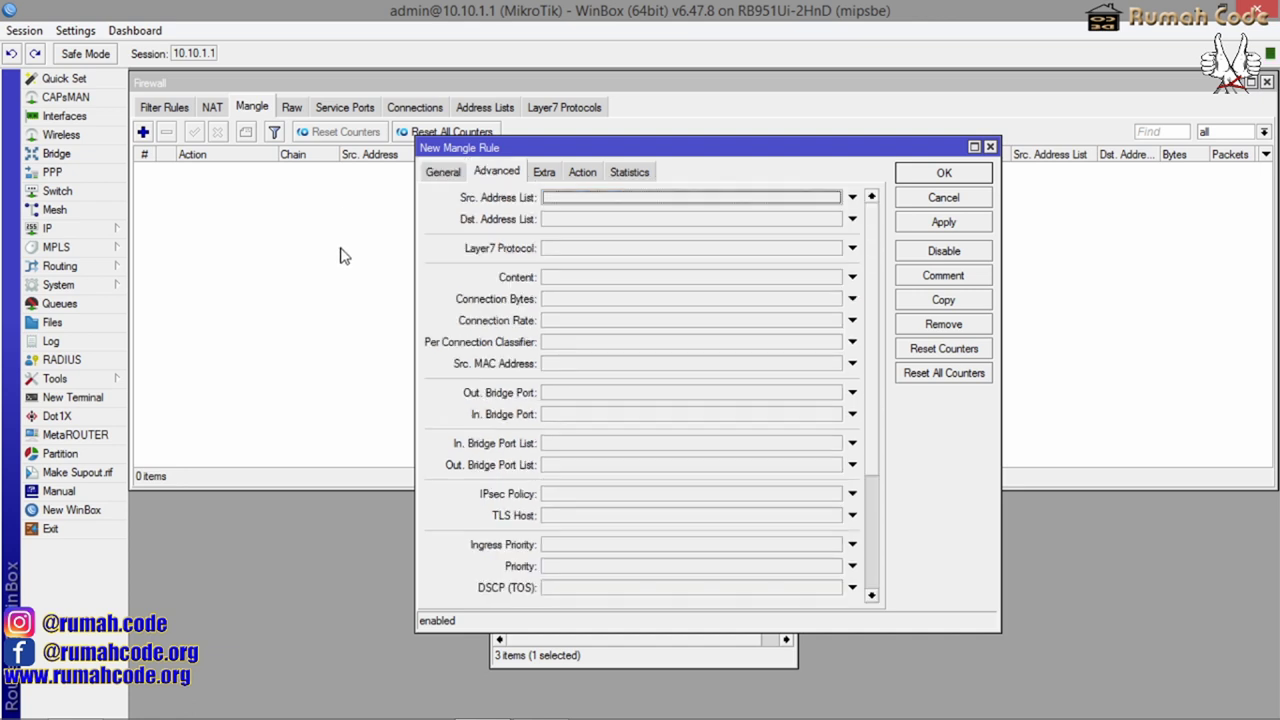
{"action": "left_click", "coordinate": [789, 200]}
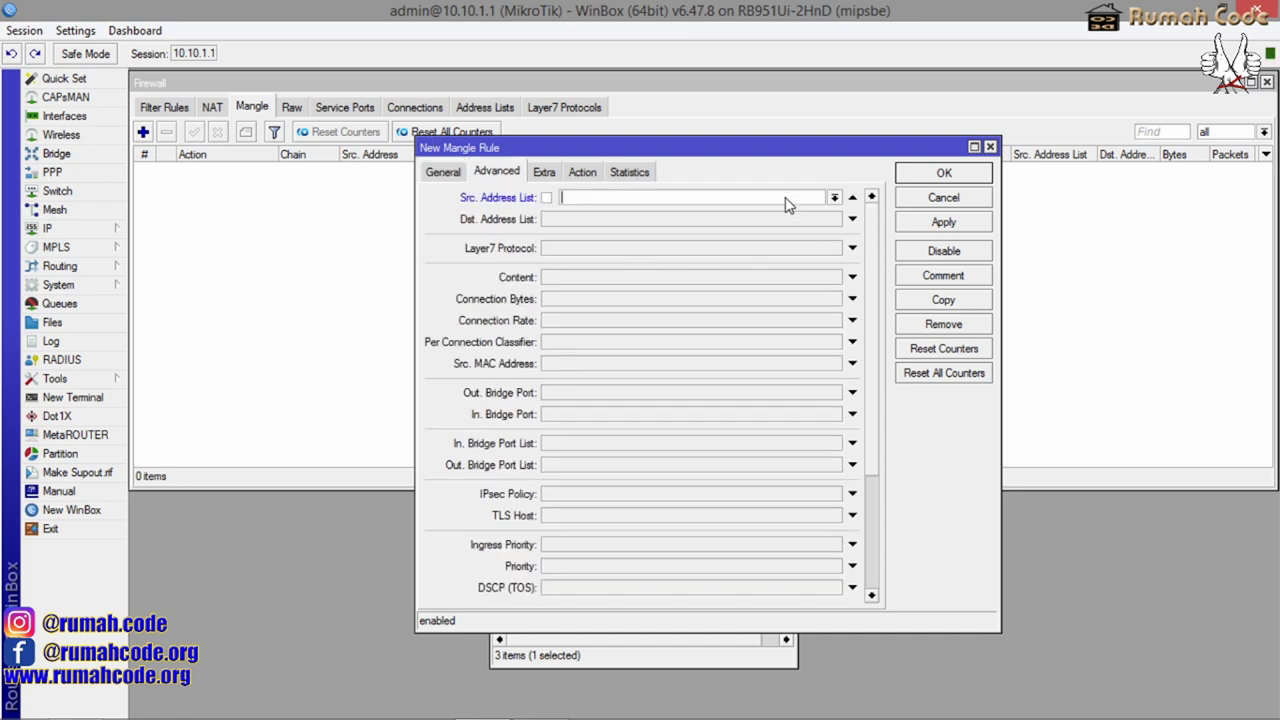
{"action": "left_click", "coordinate": [833, 199]}
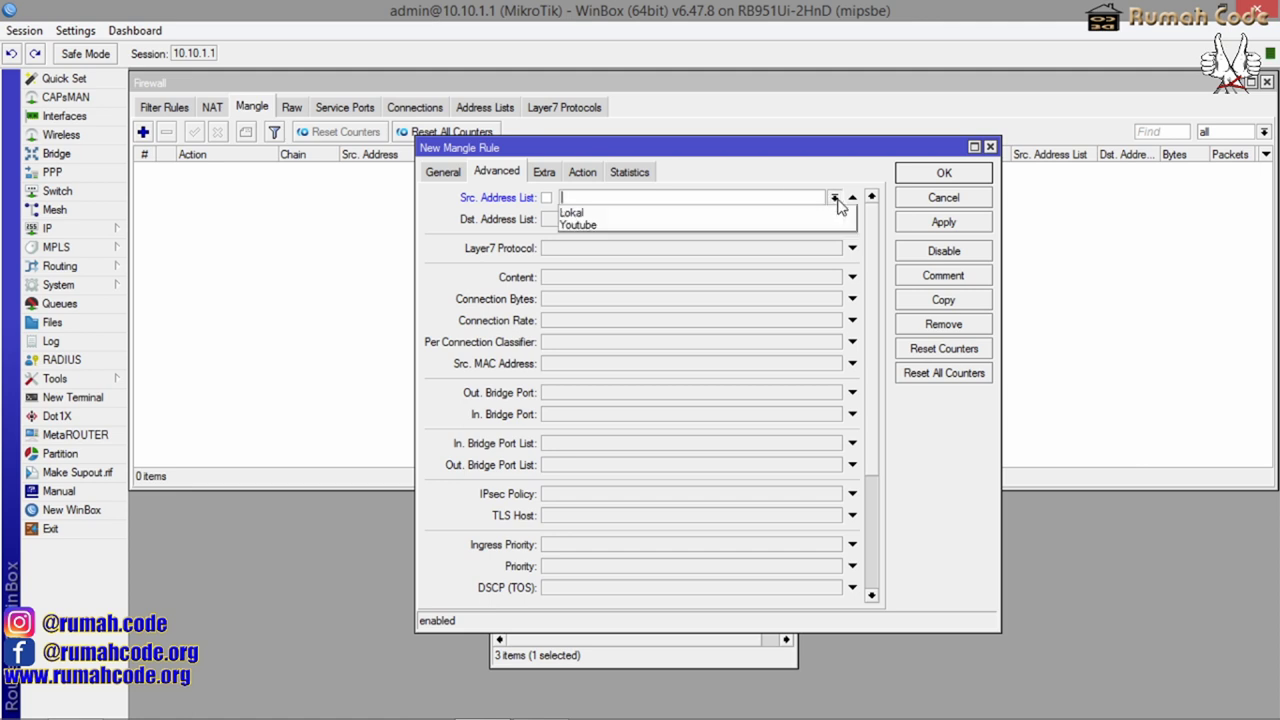
{"action": "left_click", "coordinate": [577, 214]}
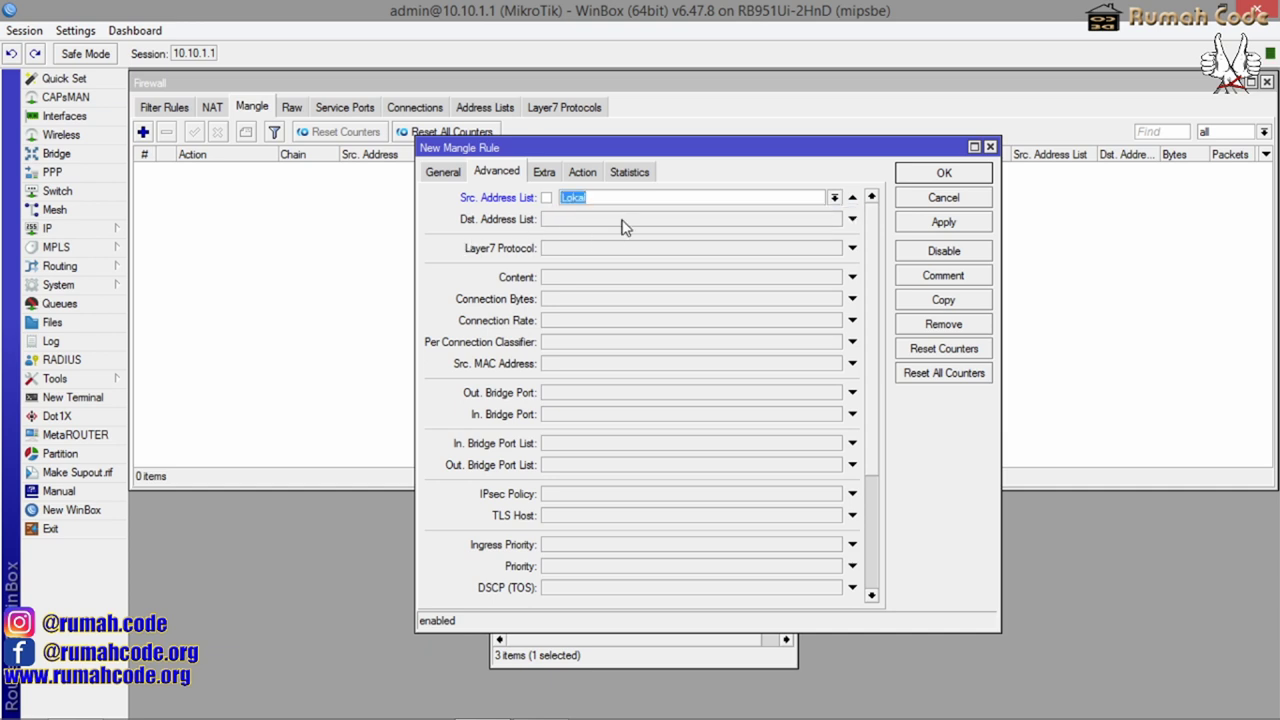
Set the mangle rule's destination address list to Youtube and its content match to ytimg.com
{"action": "left_click", "coordinate": [623, 220]}
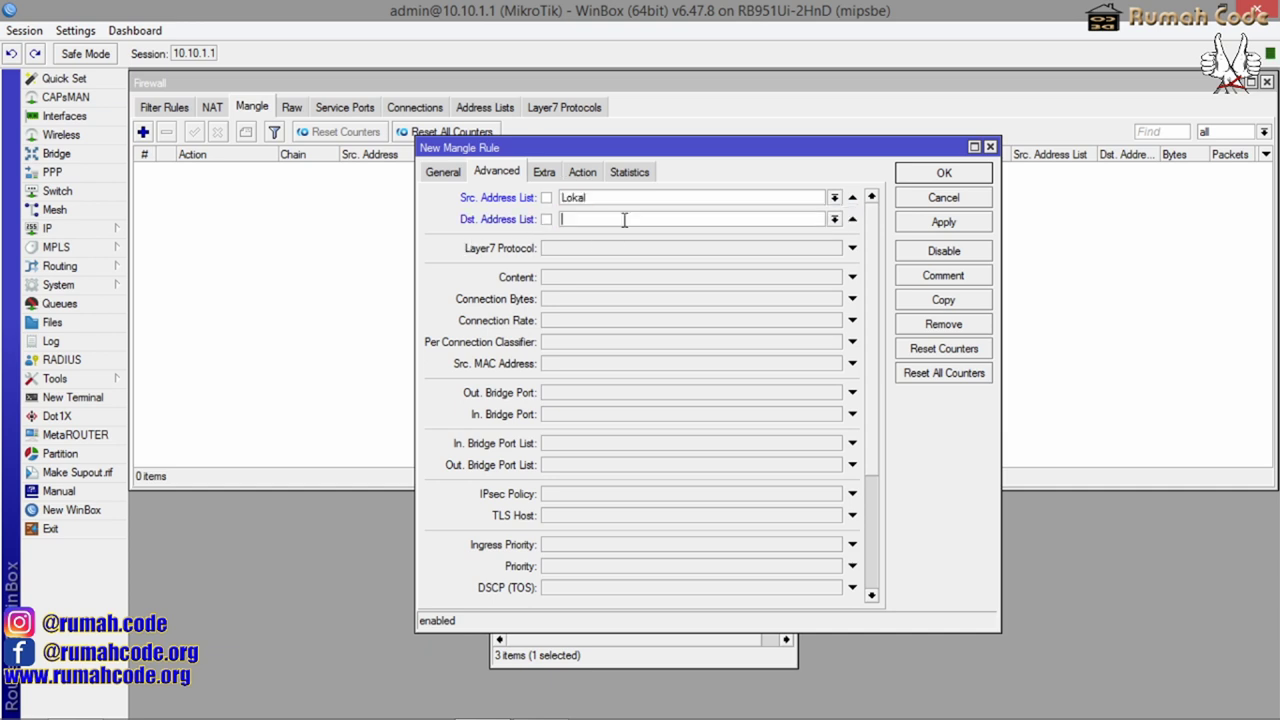
{"action": "left_click", "coordinate": [834, 219]}
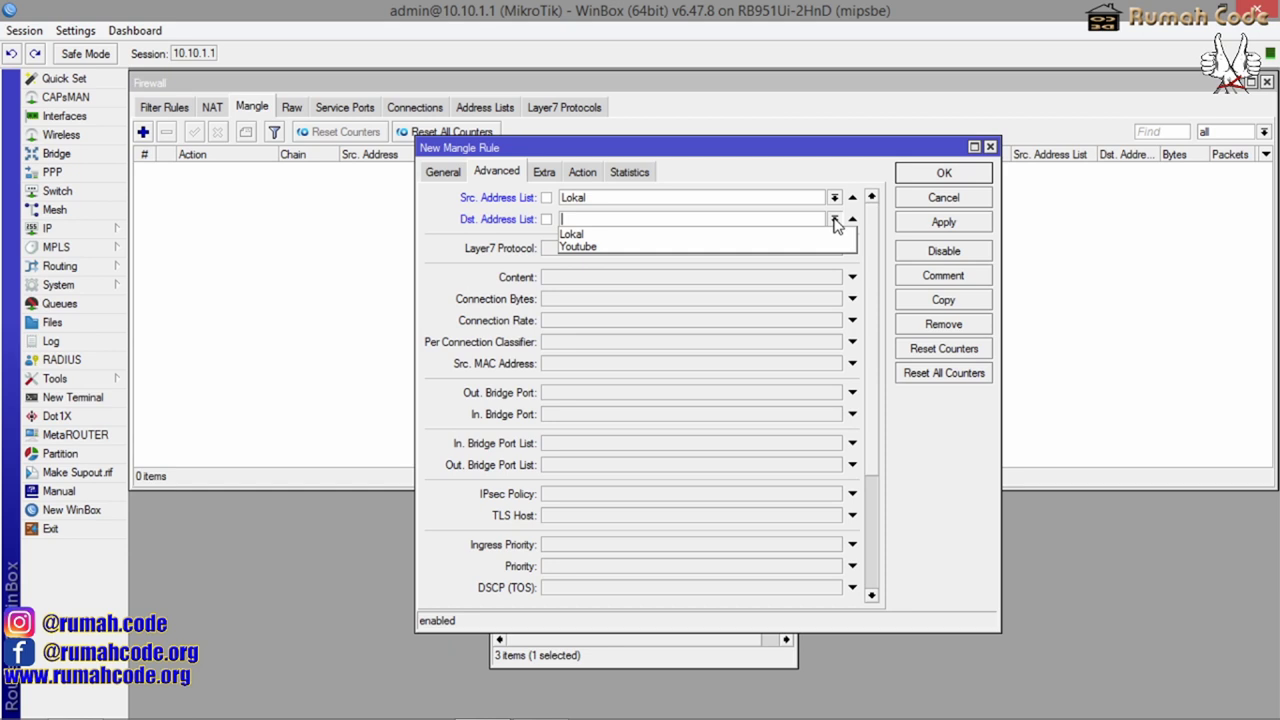
{"action": "left_click", "coordinate": [588, 248]}
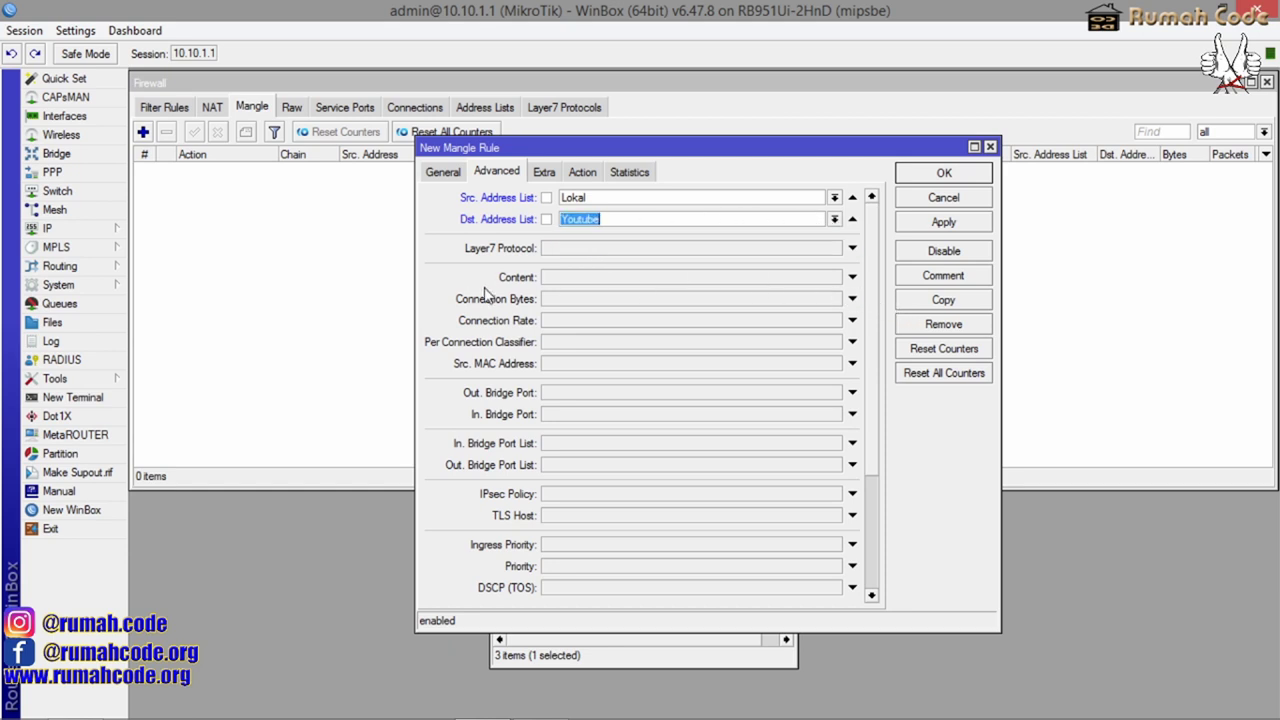
{"action": "left_click", "coordinate": [594, 278]}
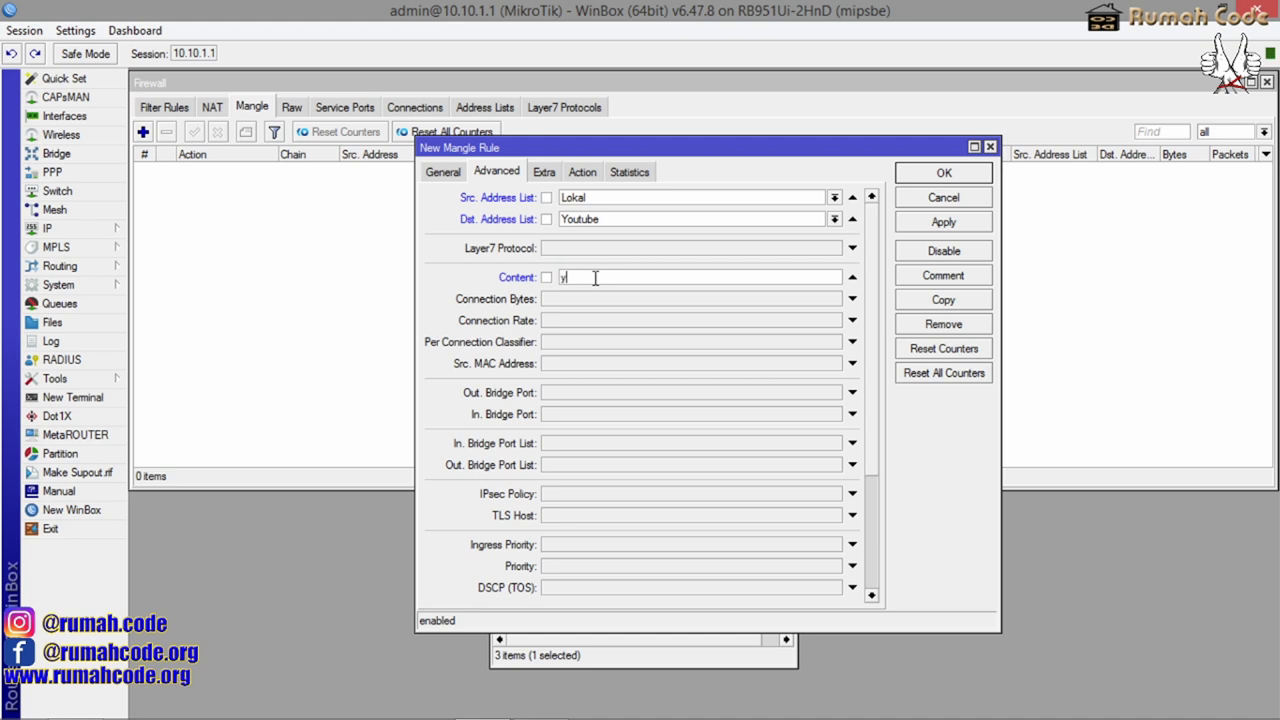
{"action": "type", "text": "ytimg.com"}
Set the mangle rule's action to mark connection with the new connection mark C-Youtube, keep passthrough enabled, and apply the rule
{"action": "left_click", "coordinate": [582, 172]}
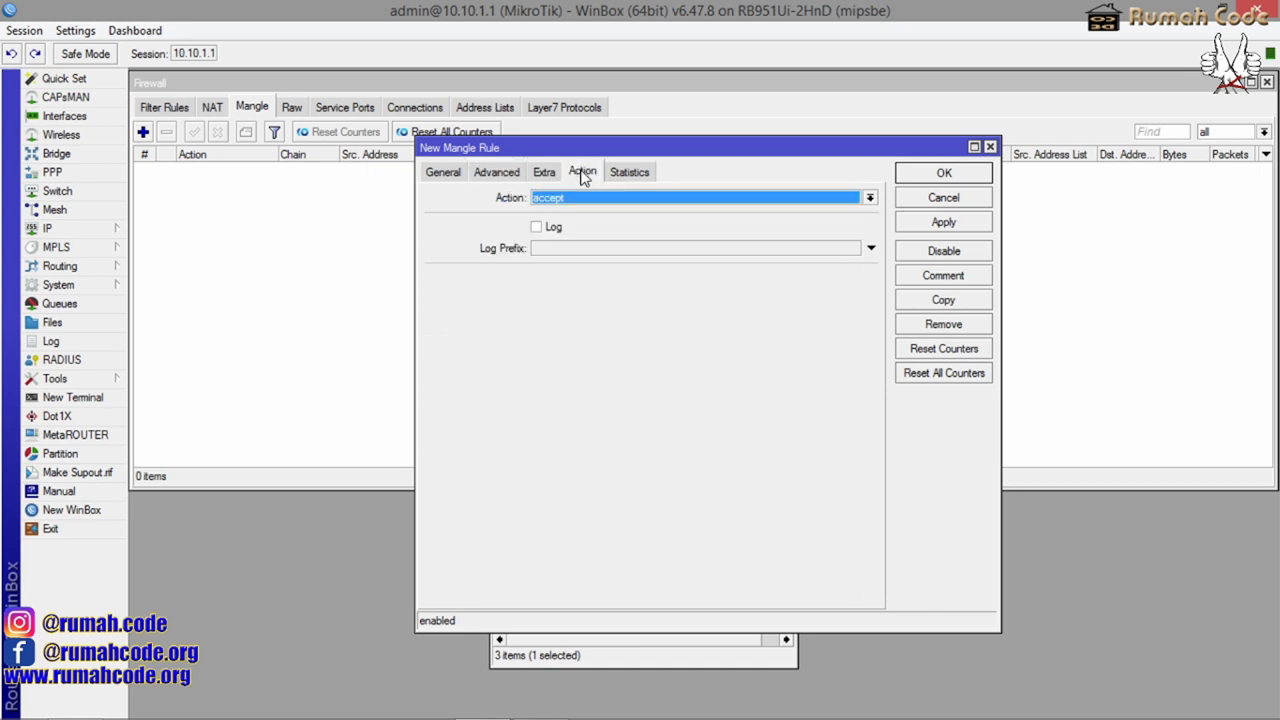
{"action": "left_click", "coordinate": [728, 200]}
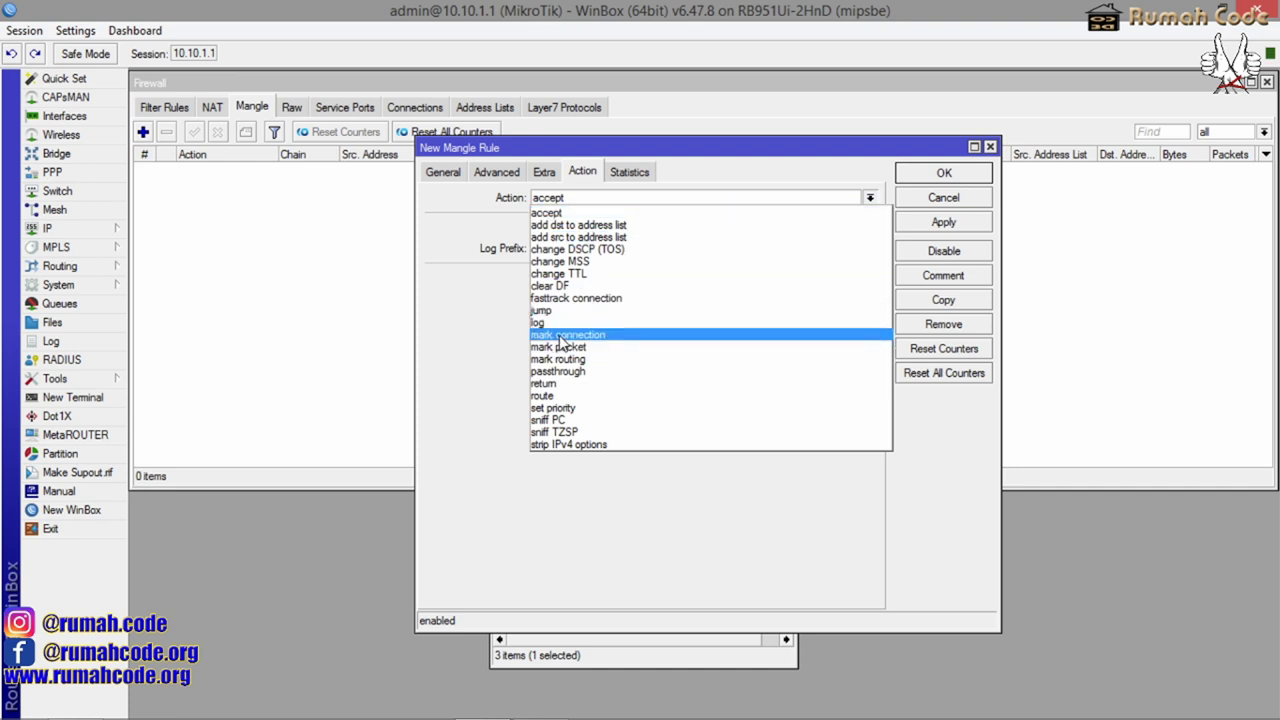
{"action": "left_click", "coordinate": [561, 340]}
{"action": "left_click", "coordinate": [603, 277]}
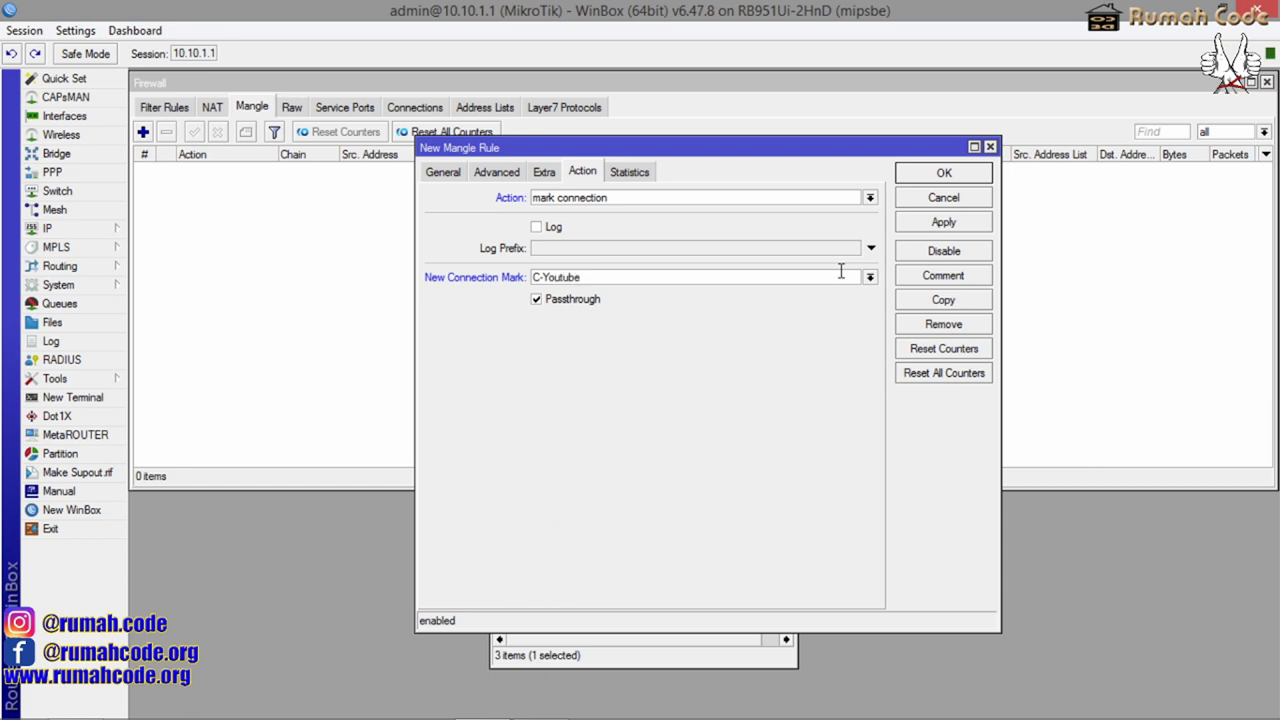
{"action": "left_click", "coordinate": [945, 222]}
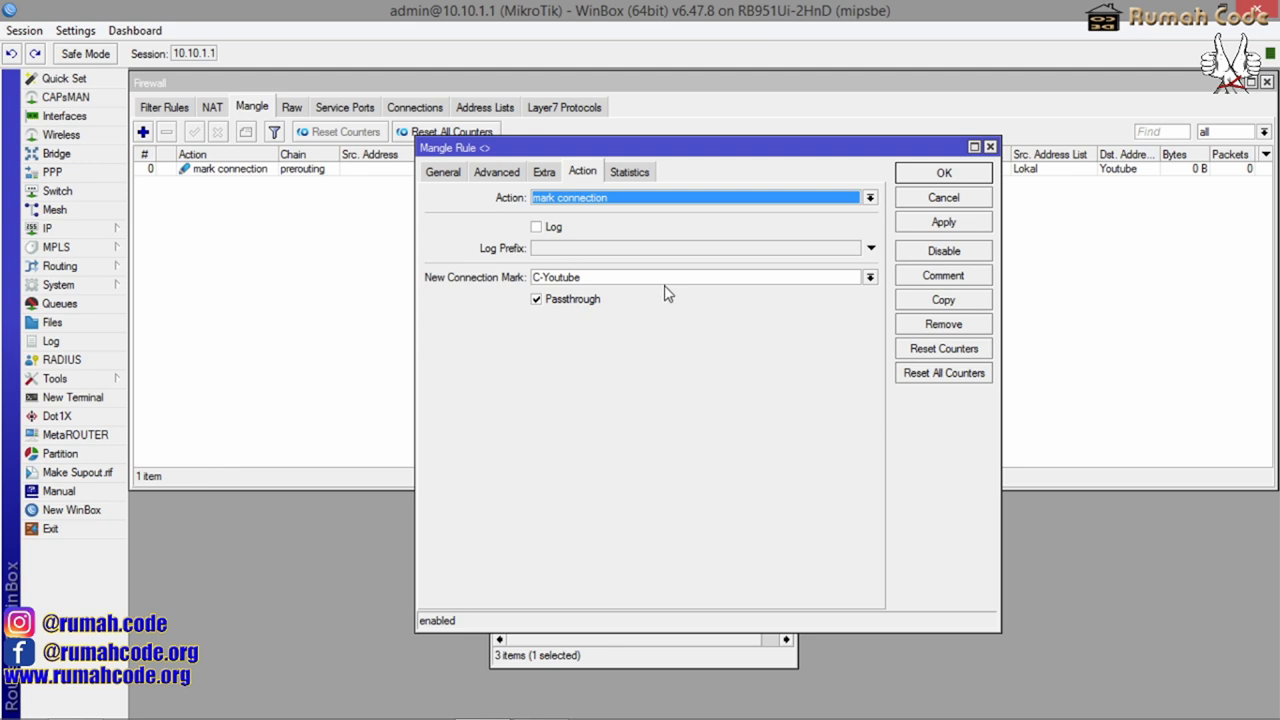
Duplicate the ytimg.com mangle rule and set the copy's content match to googlevideo.com
{"action": "left_click", "coordinate": [496, 175]}
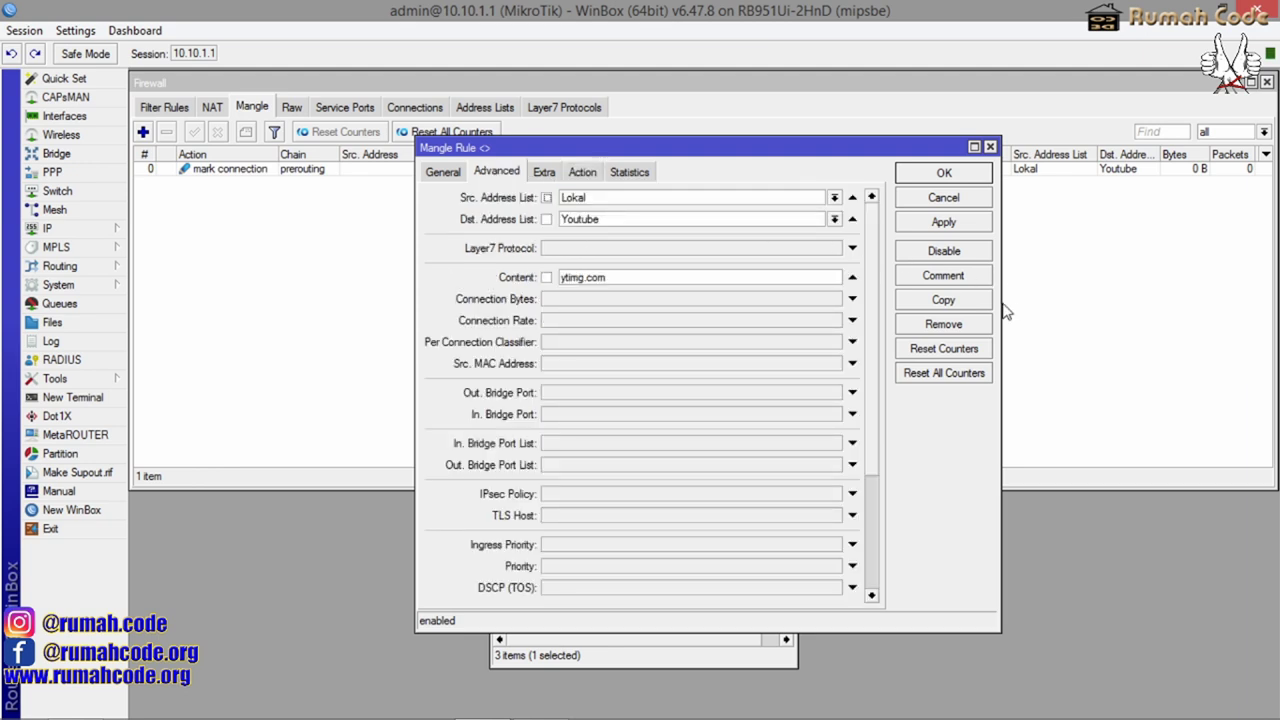
{"action": "left_click", "coordinate": [966, 304]}
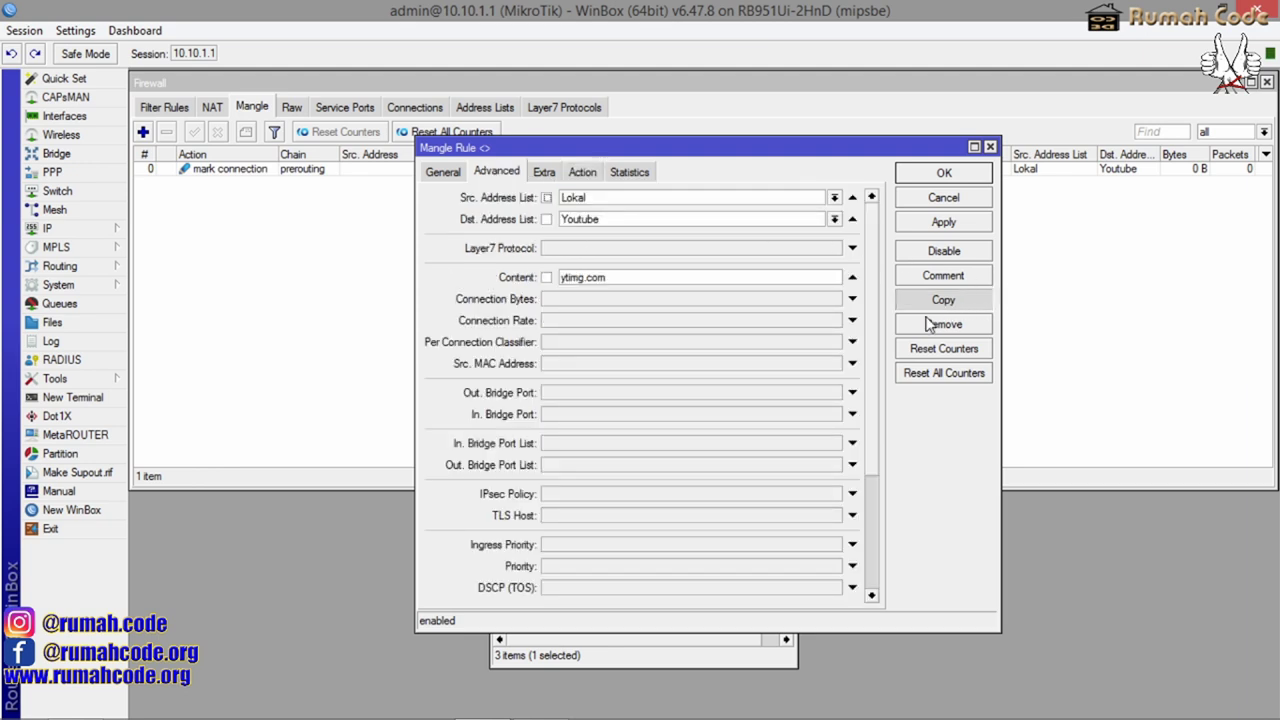
{"action": "left_click", "coordinate": [519, 196]}
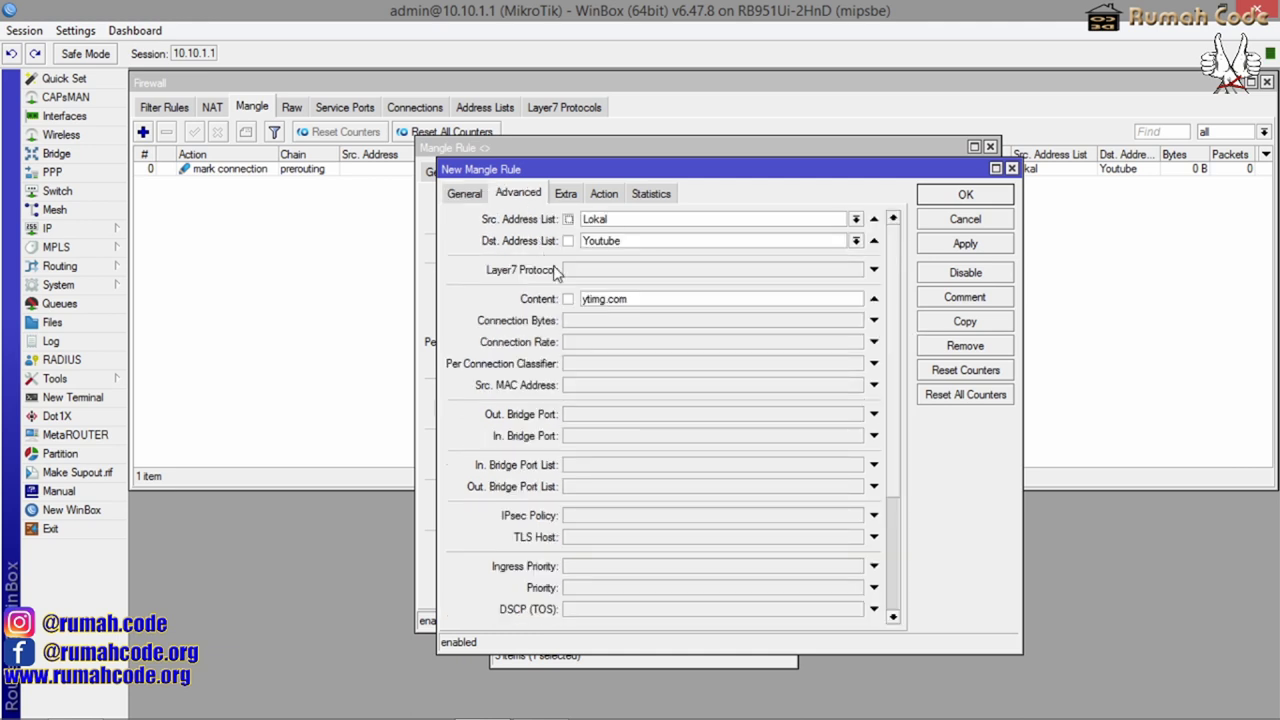
{"action": "left_click_drag", "start_coordinate": [701, 303], "coordinate": [462, 312]}
{"action": "type", "text": "googlevideo.com"}
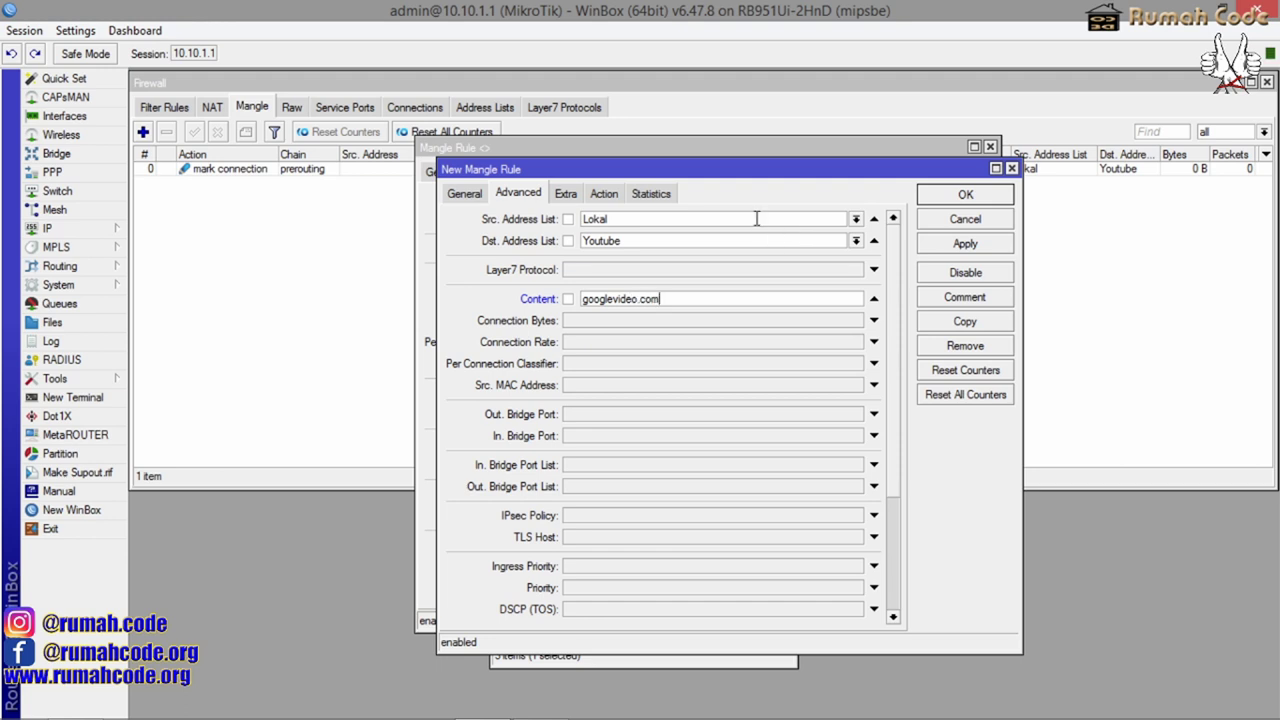
Compare the ytimg.com and googlevideo.com mangle rules side by side, and save and close both
{"action": "left_click_drag", "start_coordinate": [757, 170], "coordinate": [982, 152]}
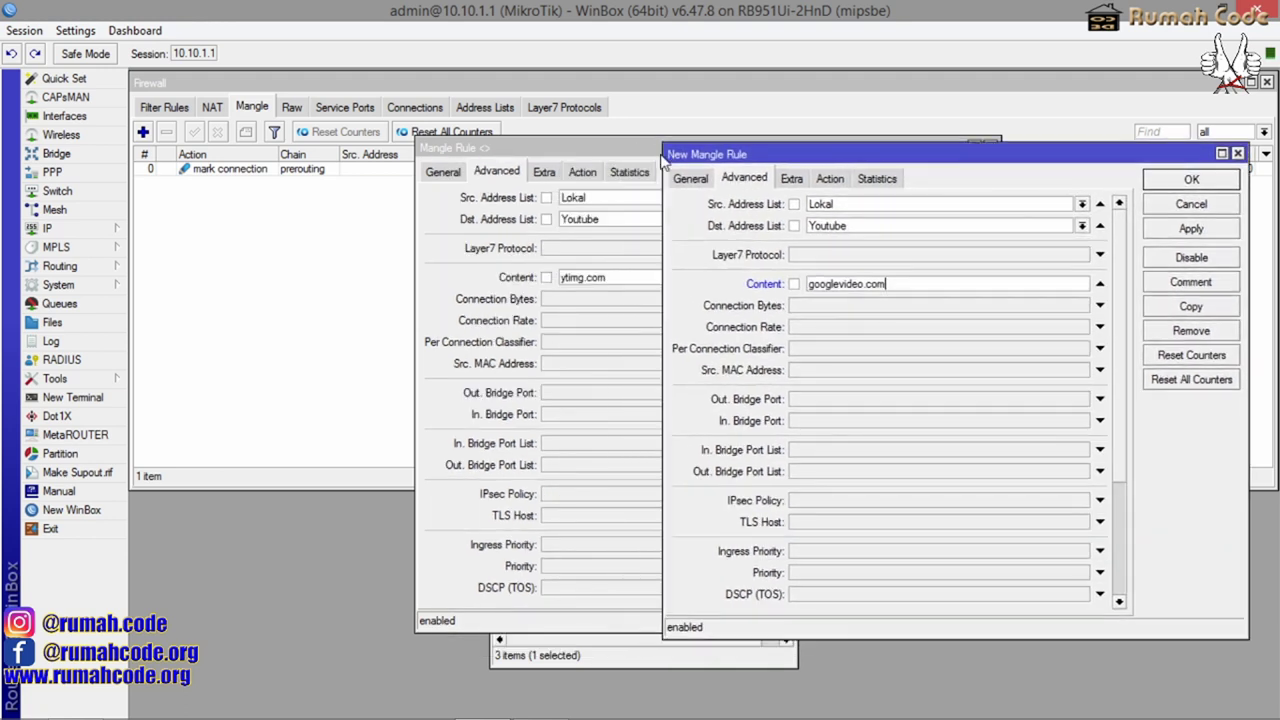
{"action": "left_click_drag", "start_coordinate": [622, 152], "coordinate": [349, 151]}
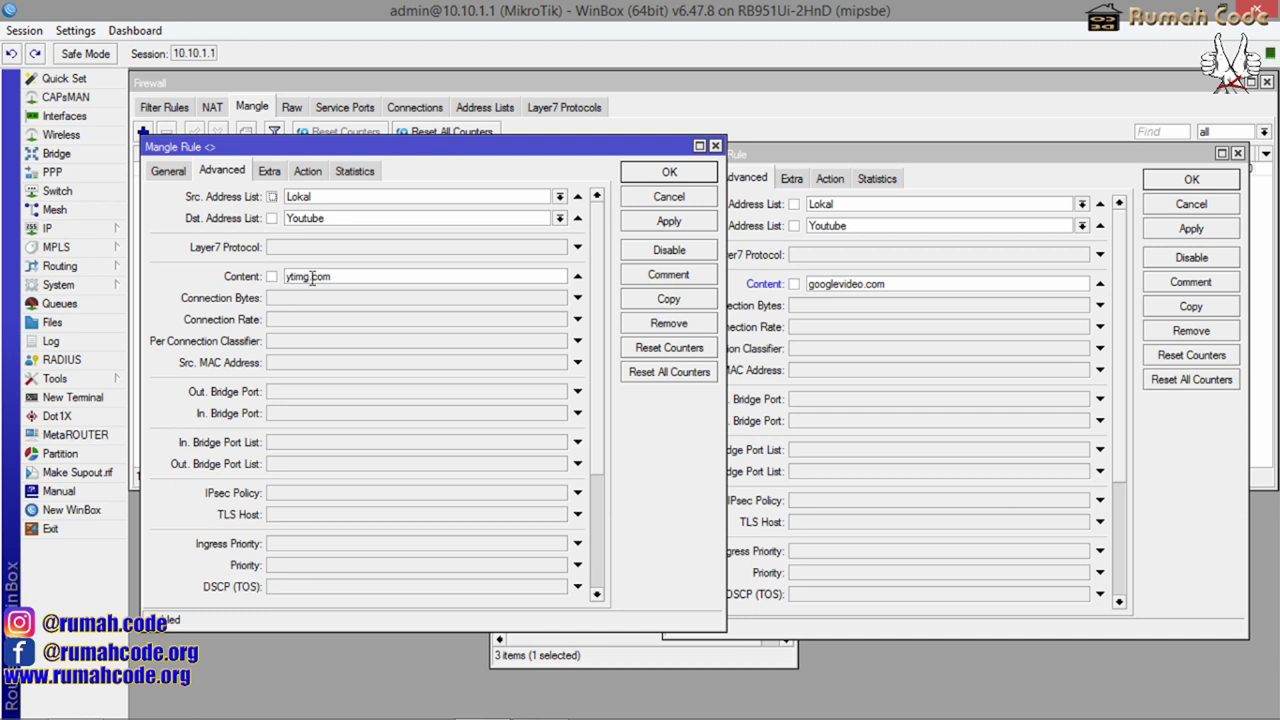
{"action": "left_click", "coordinate": [890, 287]}
{"action": "left_click", "coordinate": [1206, 230]}
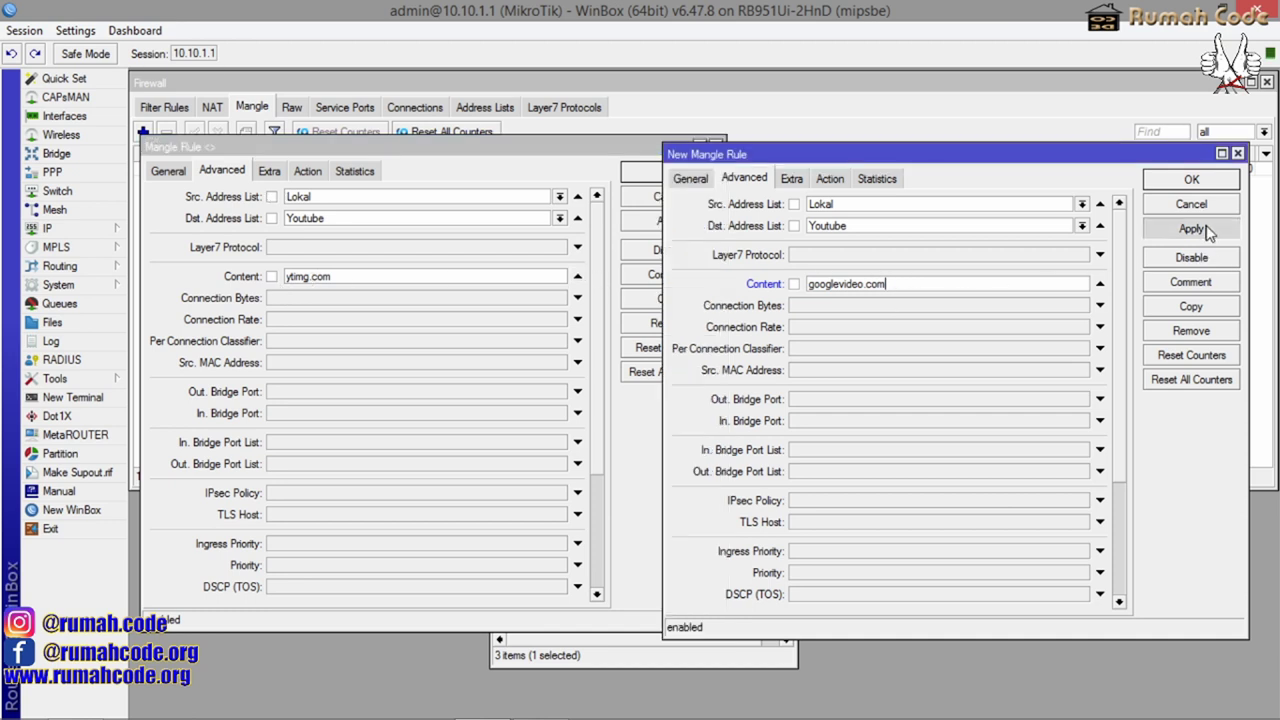
{"action": "left_click", "coordinate": [1205, 184]}
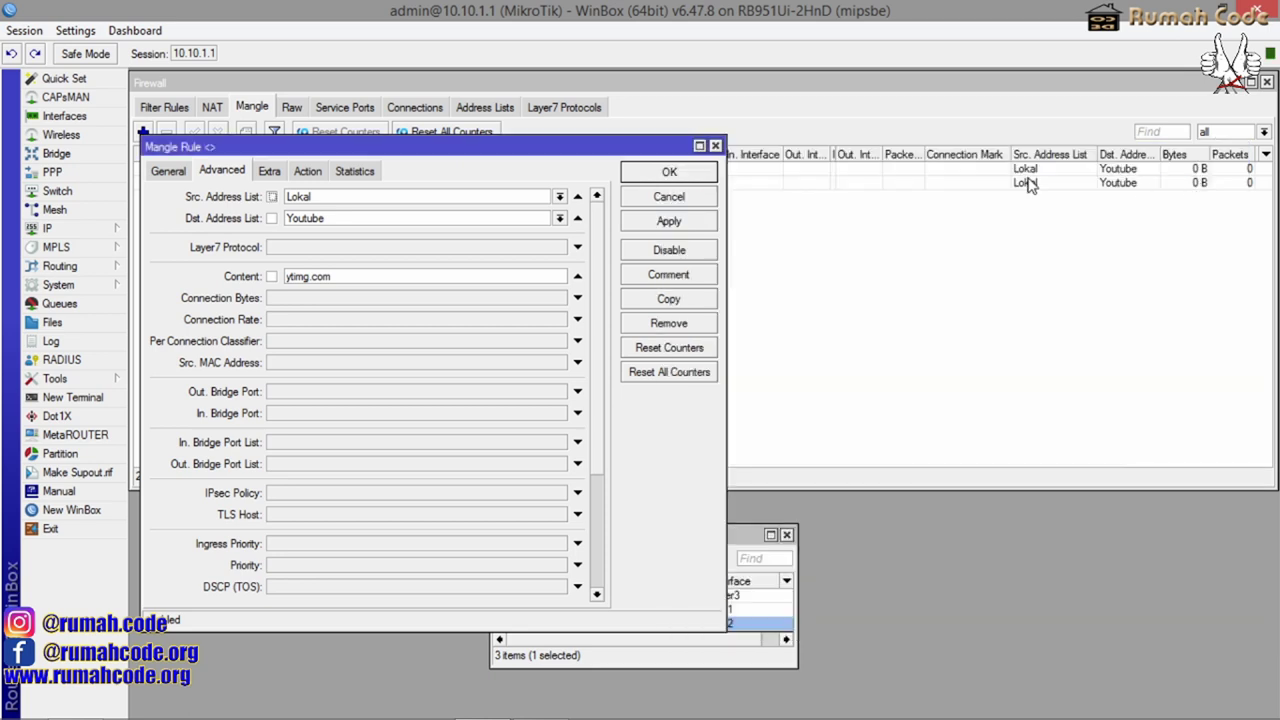
{"action": "left_click", "coordinate": [668, 176]}
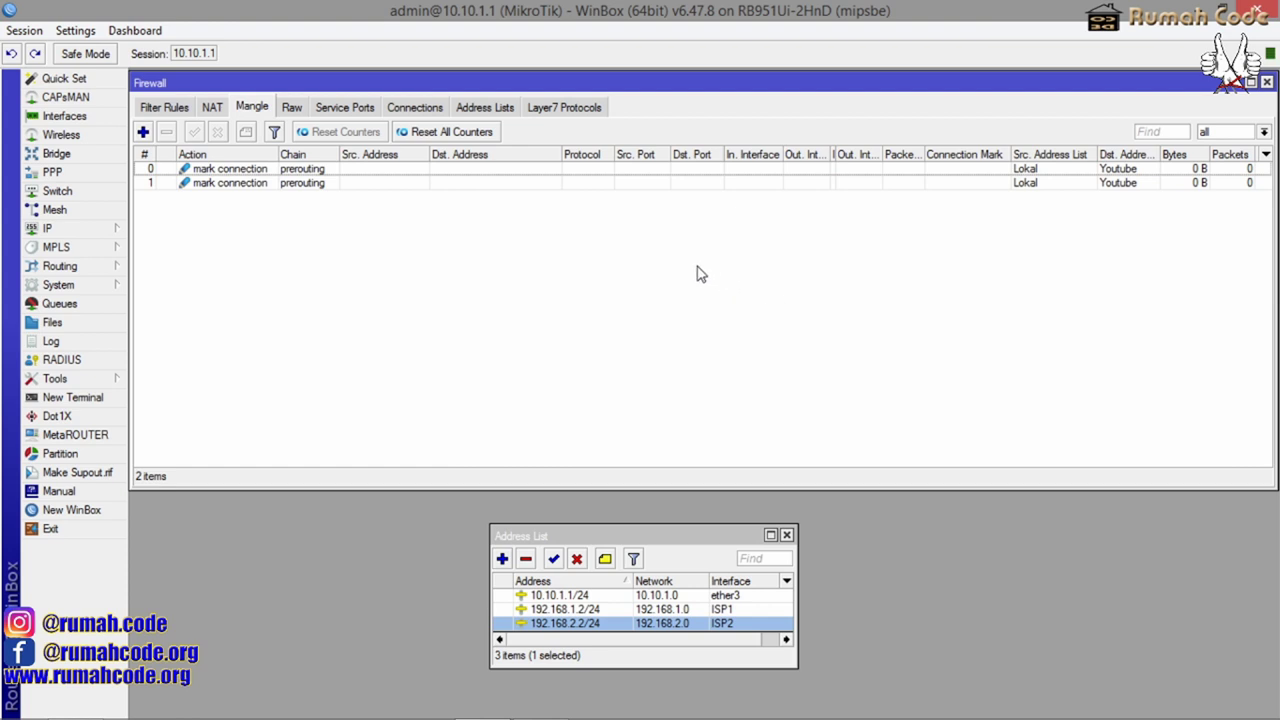
Start another mangle rule in the prerouting chain that matches the connection mark C-Youtube
{"action": "left_click", "coordinate": [143, 133]}
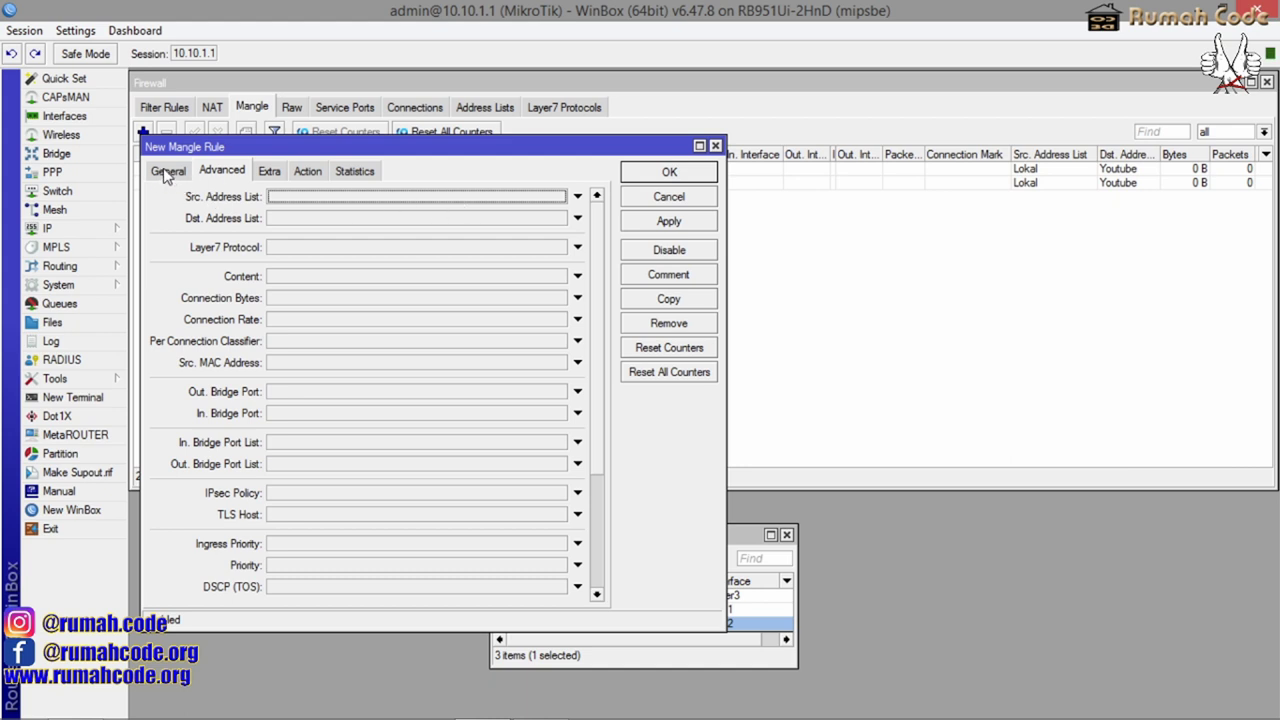
{"action": "left_click", "coordinate": [167, 172]}
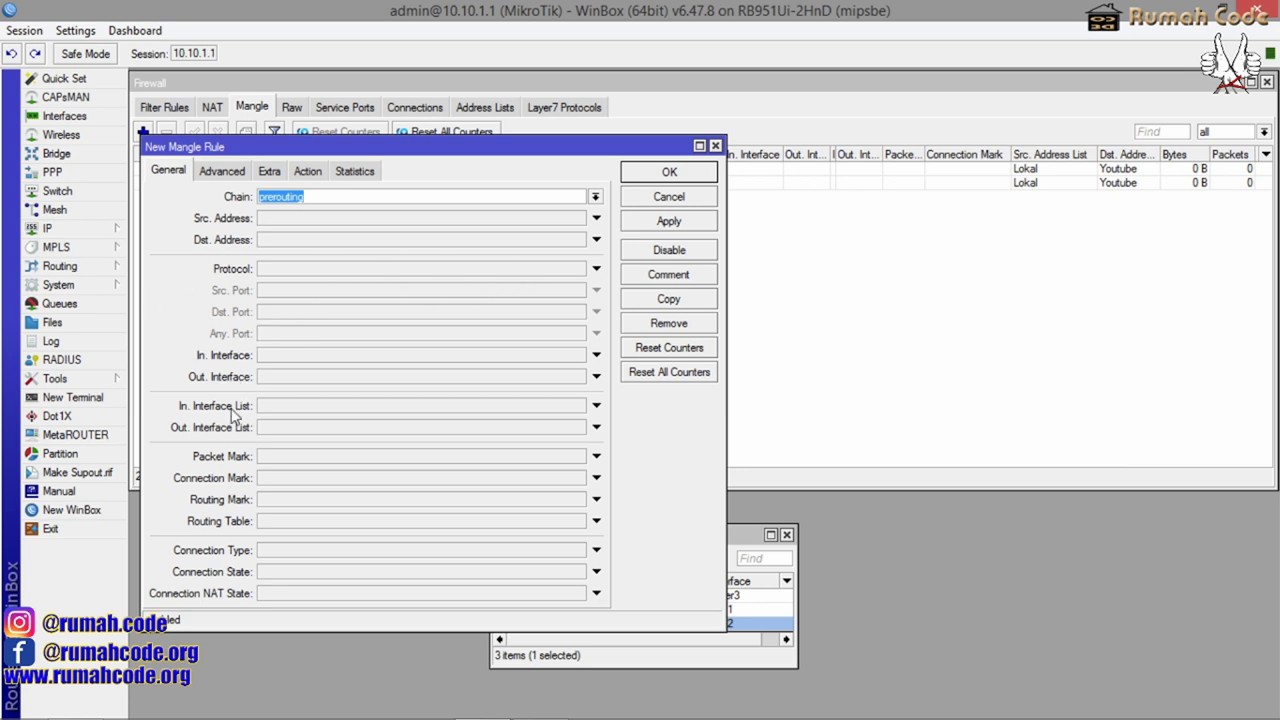
{"action": "left_click", "coordinate": [295, 480]}
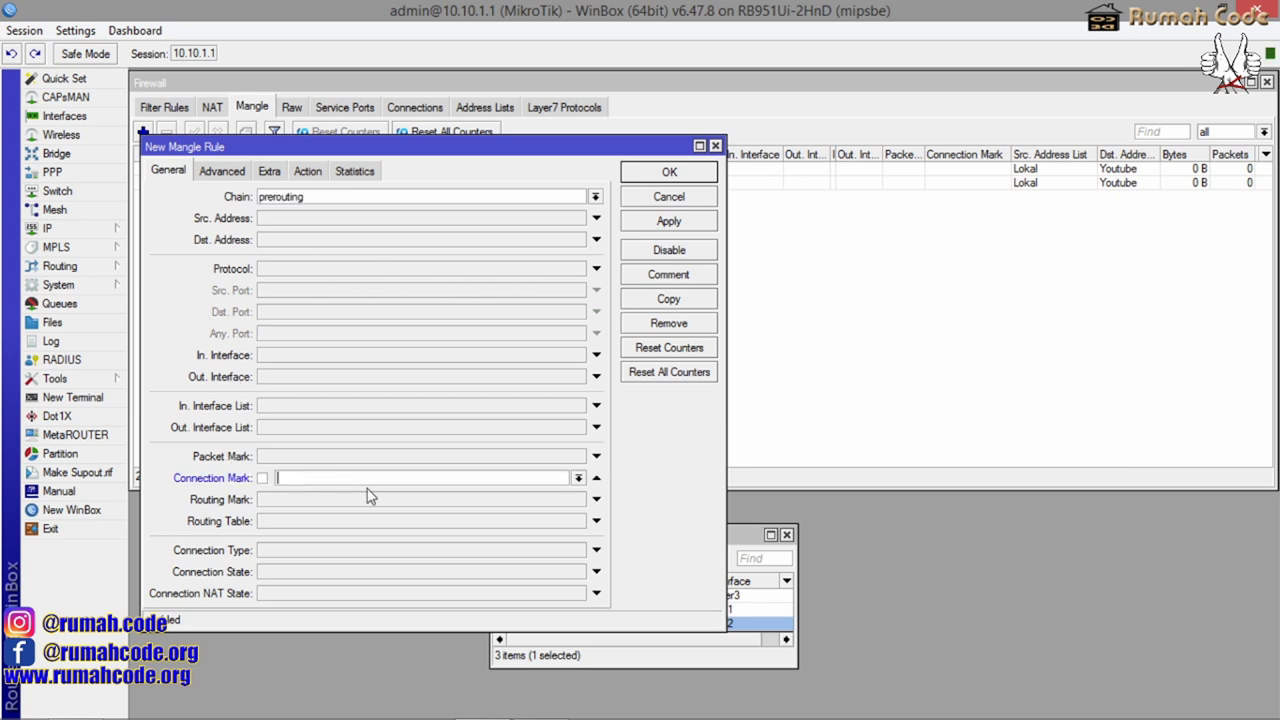
{"action": "left_click", "coordinate": [579, 479]}
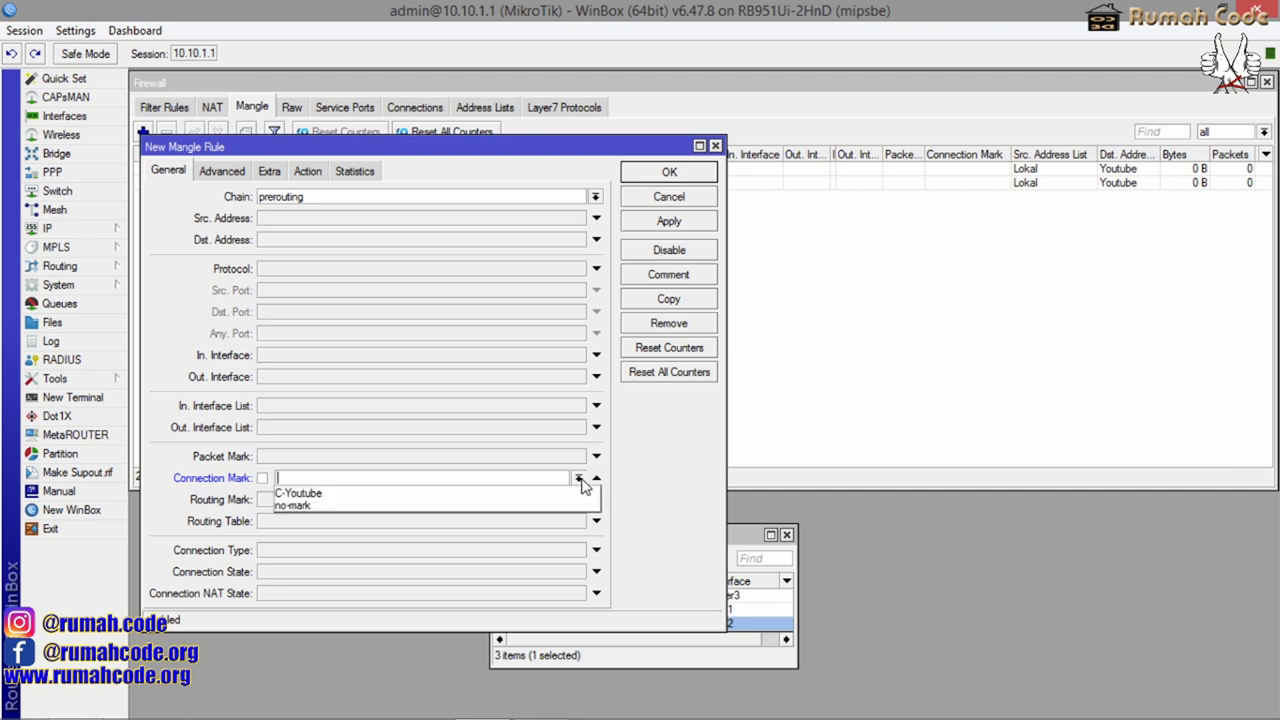
{"action": "left_click", "coordinate": [392, 494]}
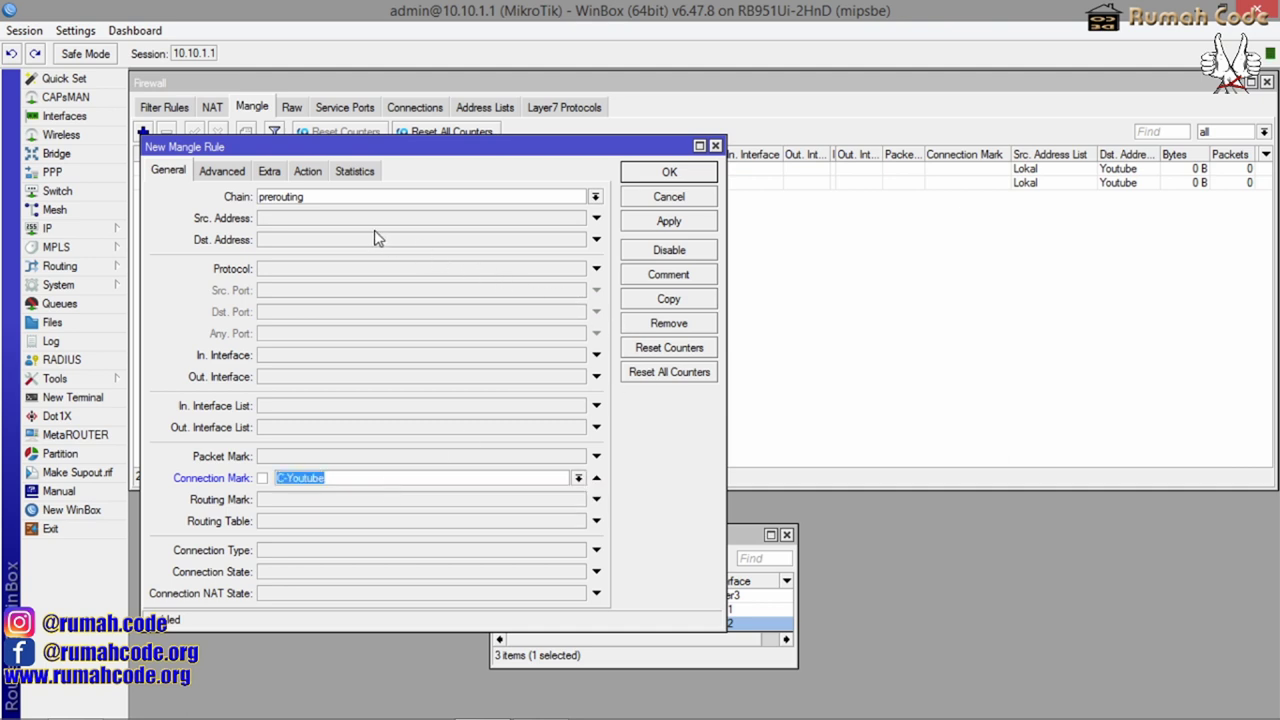
Set the rule's action to mark routing with the new routing mark R-Youtube, keep passthrough enabled, and save the rule
{"action": "left_click", "coordinate": [309, 174]}
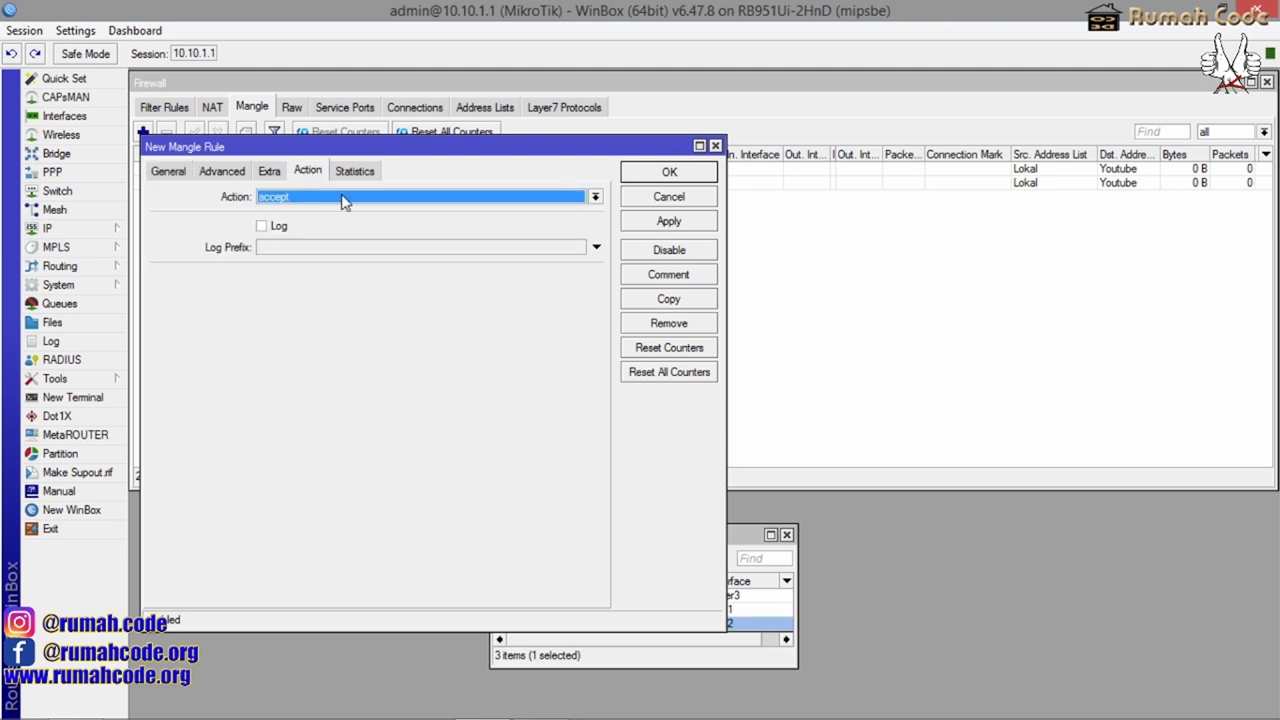
{"action": "left_click", "coordinate": [343, 199]}
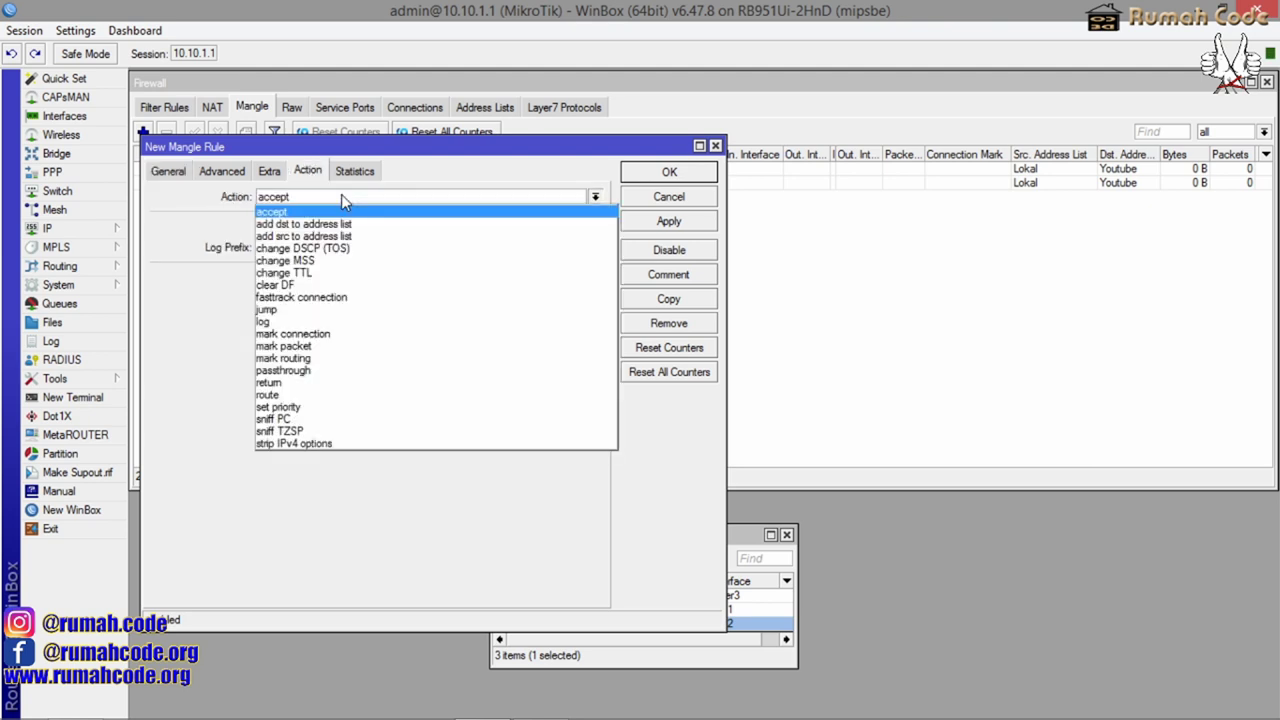
{"action": "left_click", "coordinate": [316, 358]}
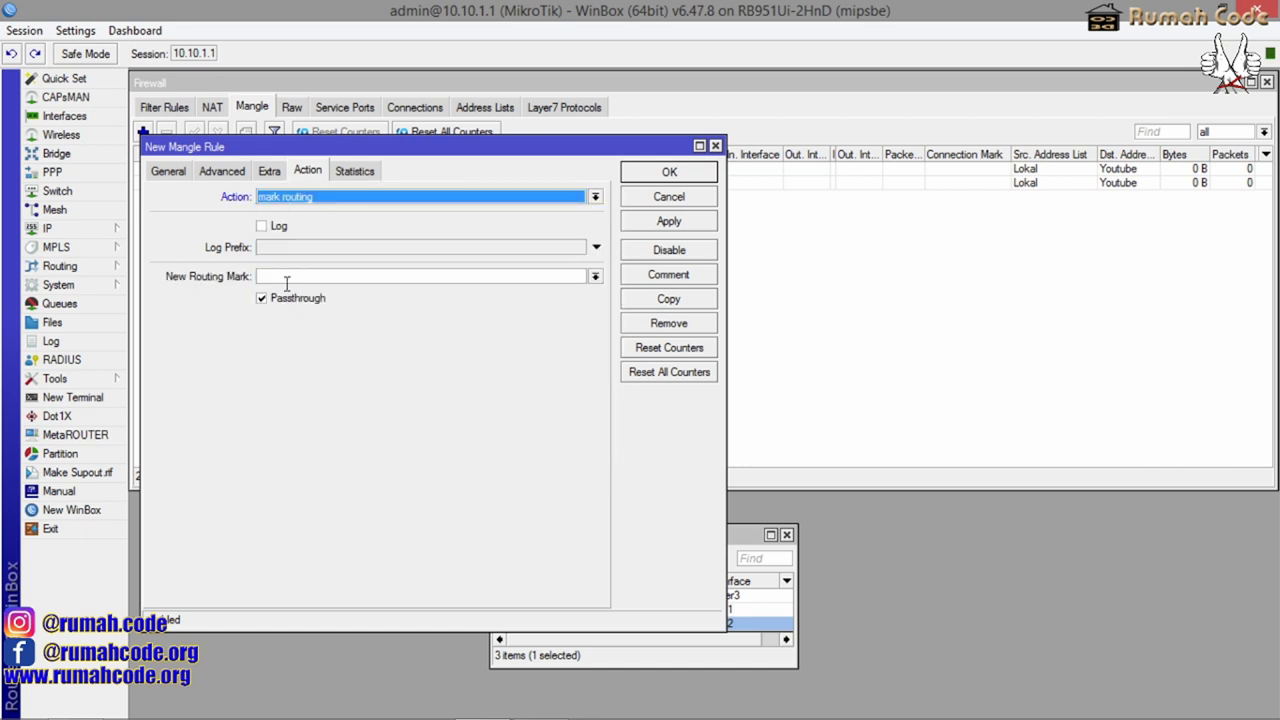
{"action": "left_click", "coordinate": [286, 280]}
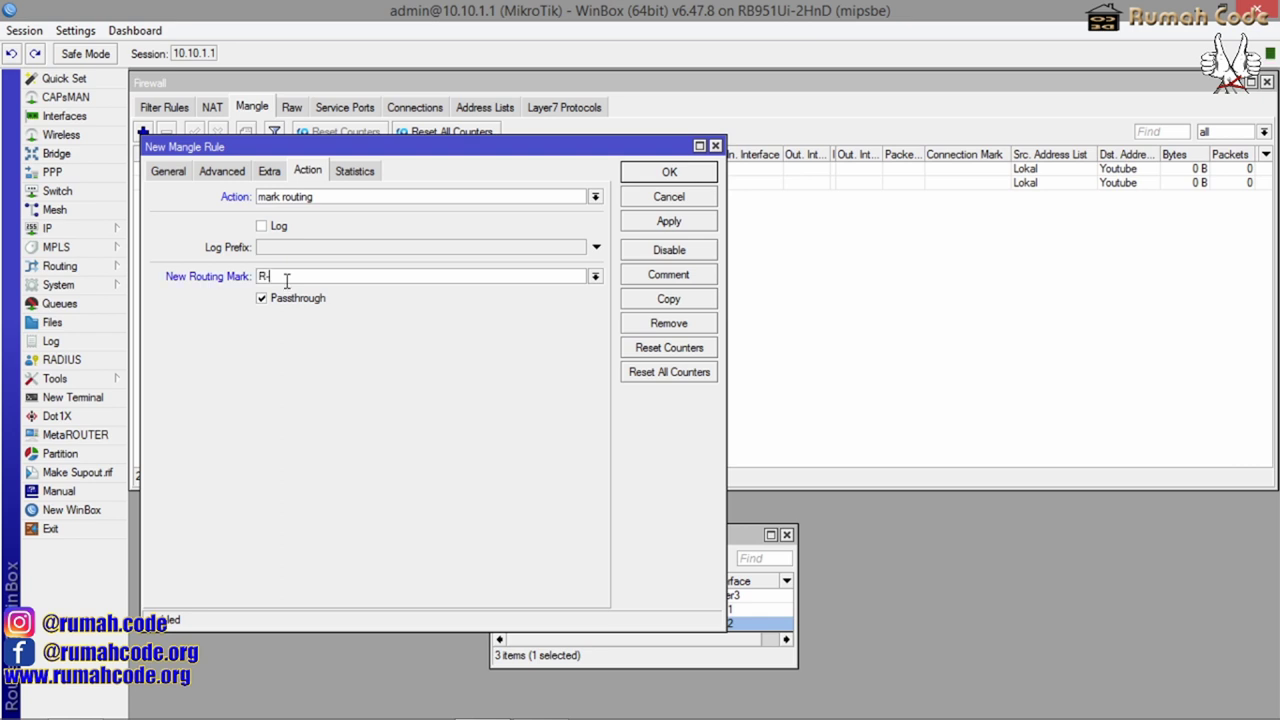
{"action": "type", "text": "outube"}
{"action": "left_click", "coordinate": [672, 225]}
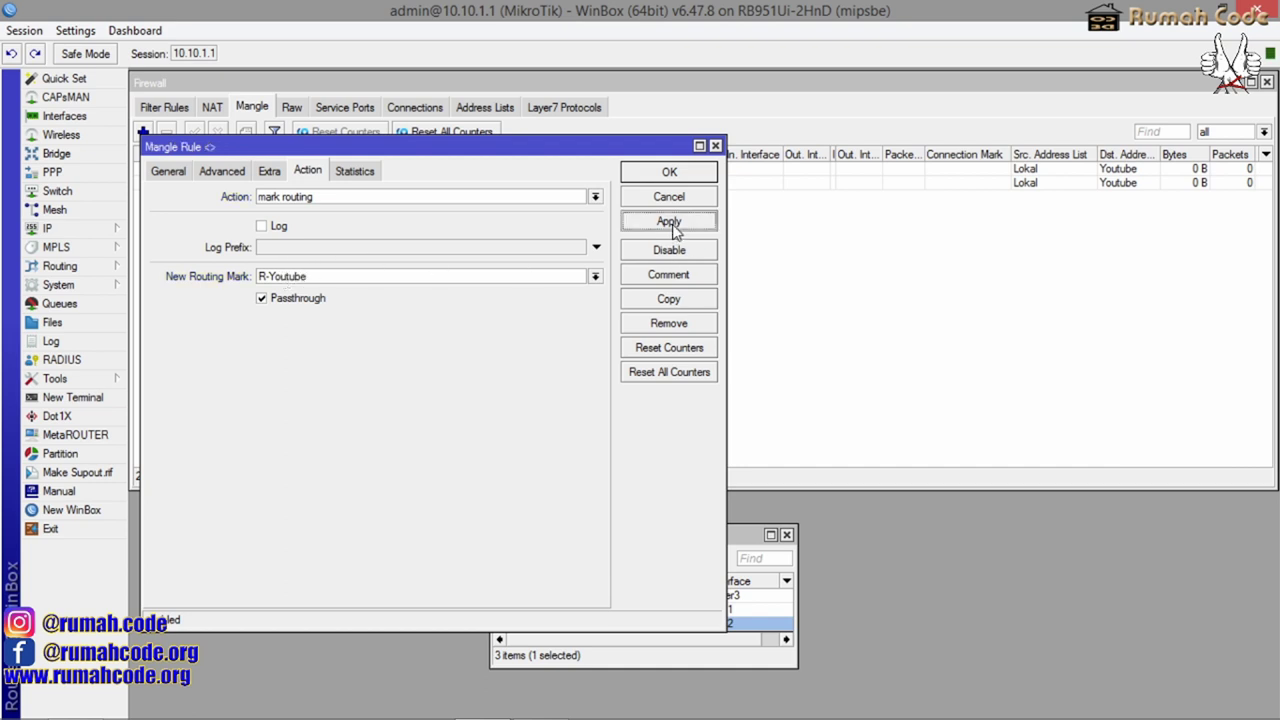
{"action": "left_click", "coordinate": [667, 172]}
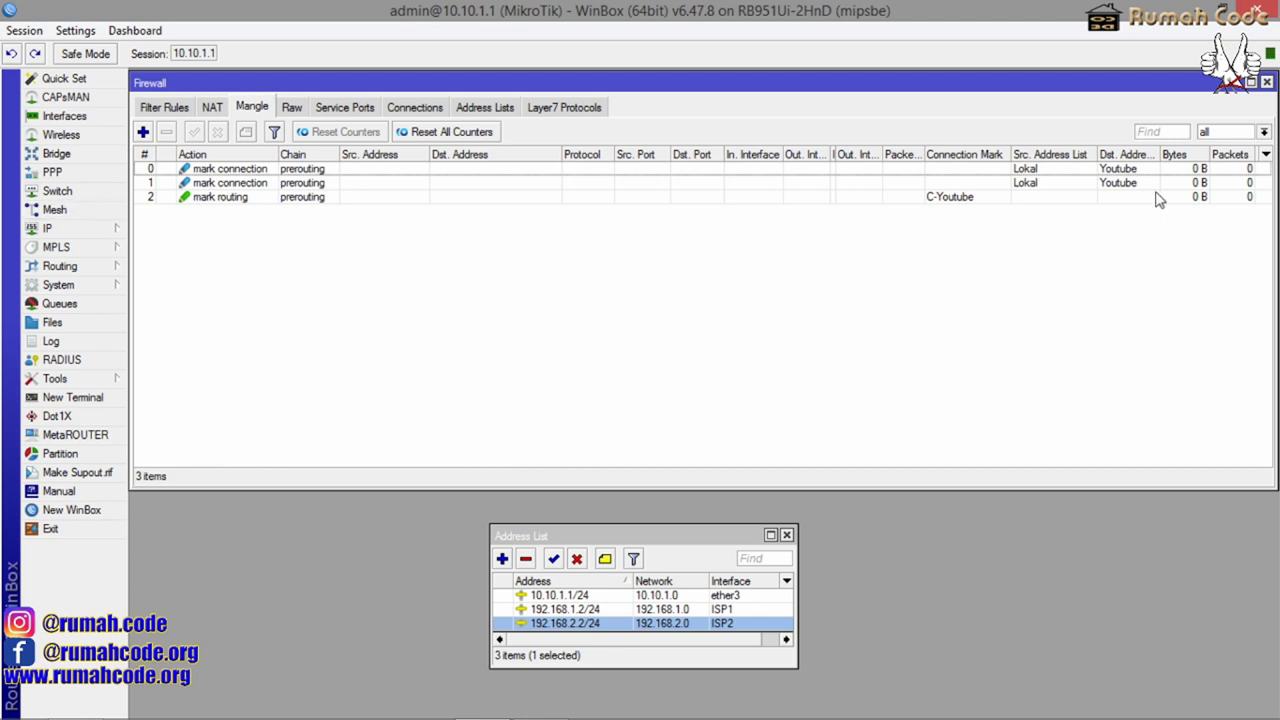
Close the firewall and address list windows and open the IP route list
{"action": "left_click", "coordinate": [1267, 82]}
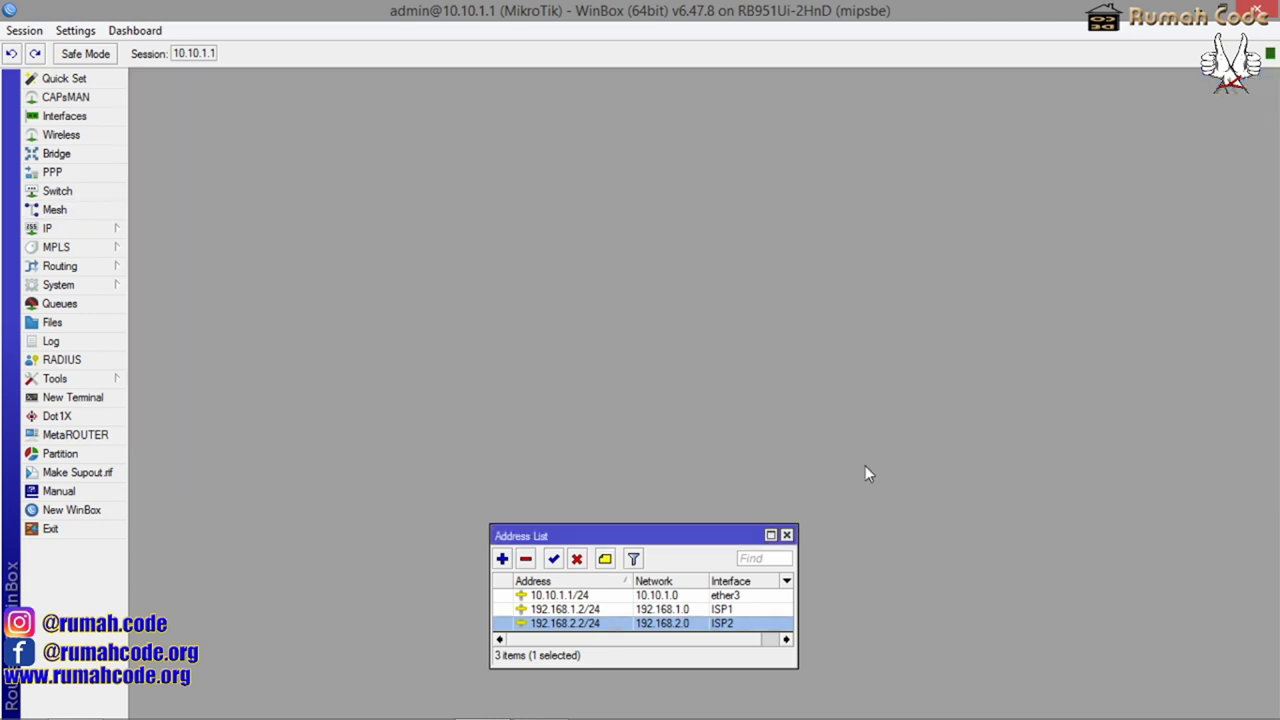
{"action": "left_click", "coordinate": [787, 536]}
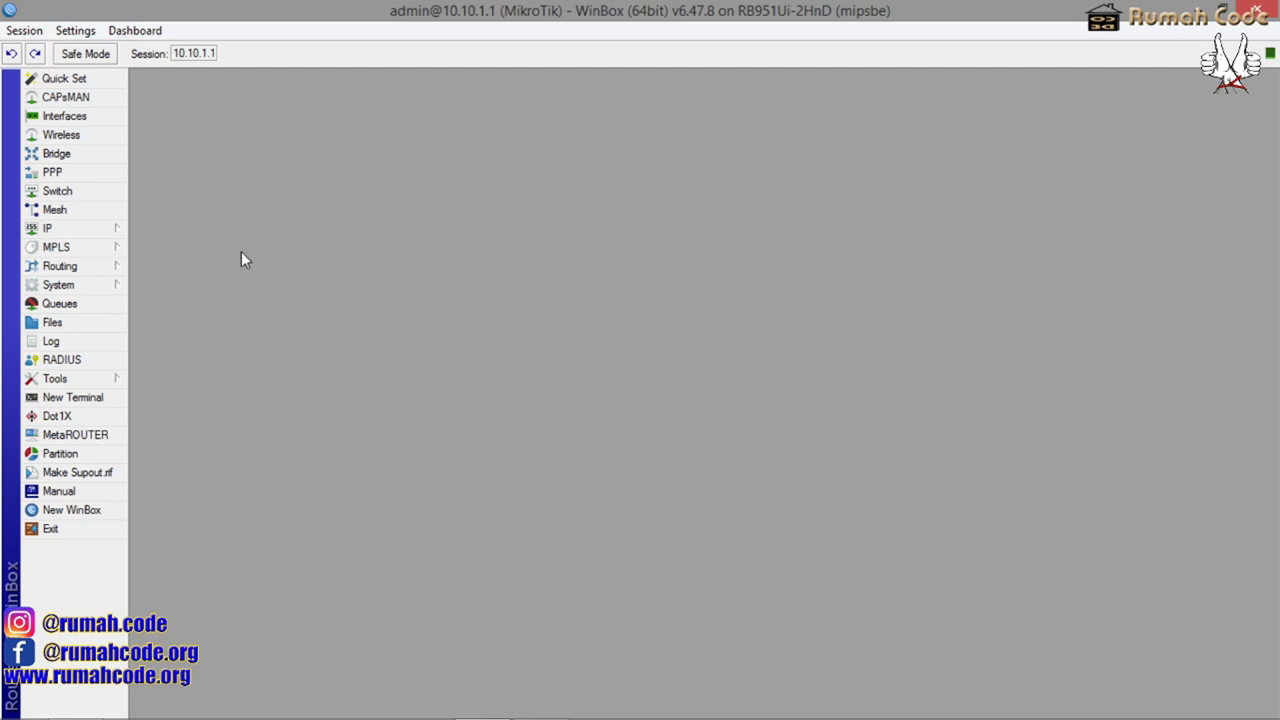
{"action": "left_click", "coordinate": [88, 230]}
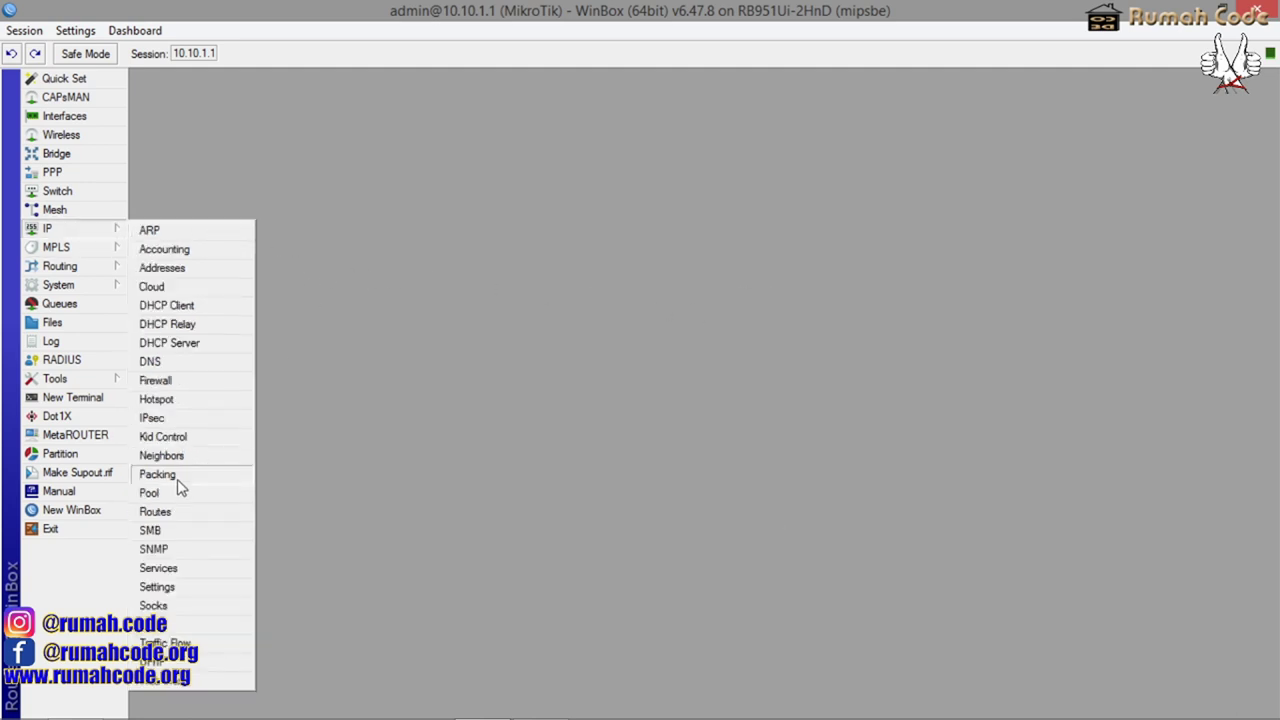
{"action": "left_click", "coordinate": [164, 514]}
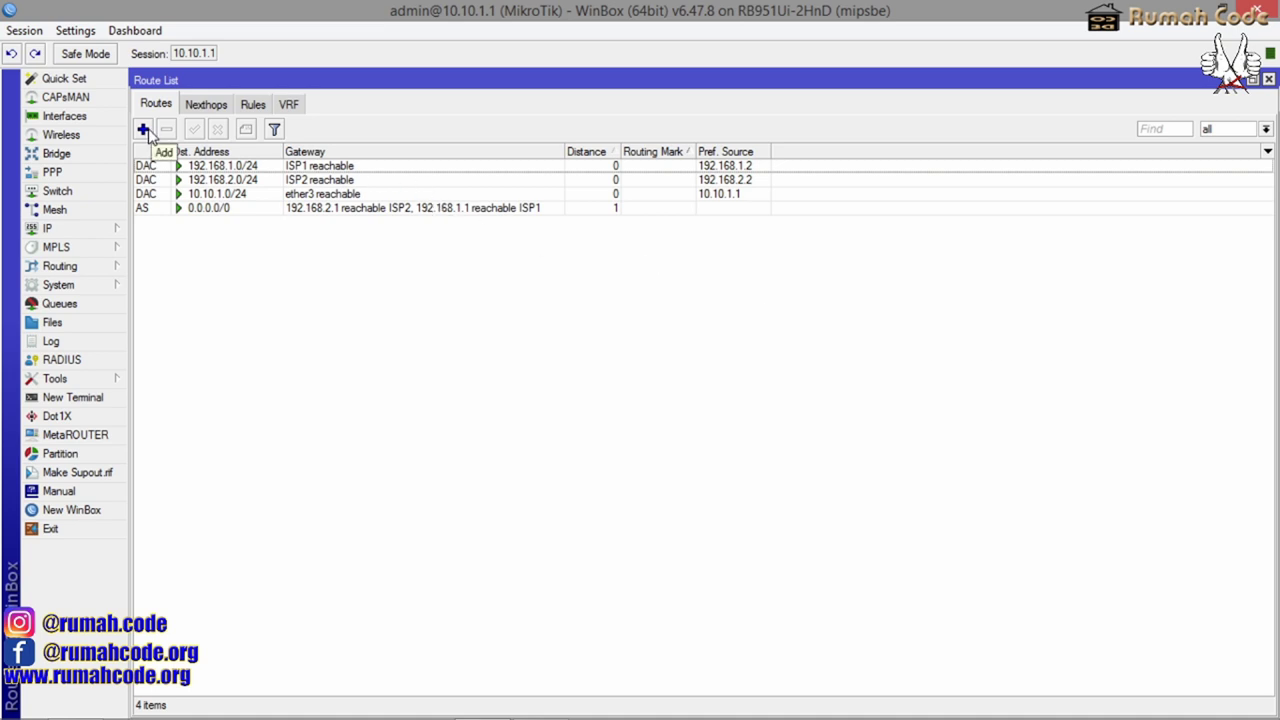
Start a new route for destination 0.0.0.0/0 with gateway 192.168.2.1 and gateway checking by ping
{"action": "left_click", "coordinate": [143, 130]}
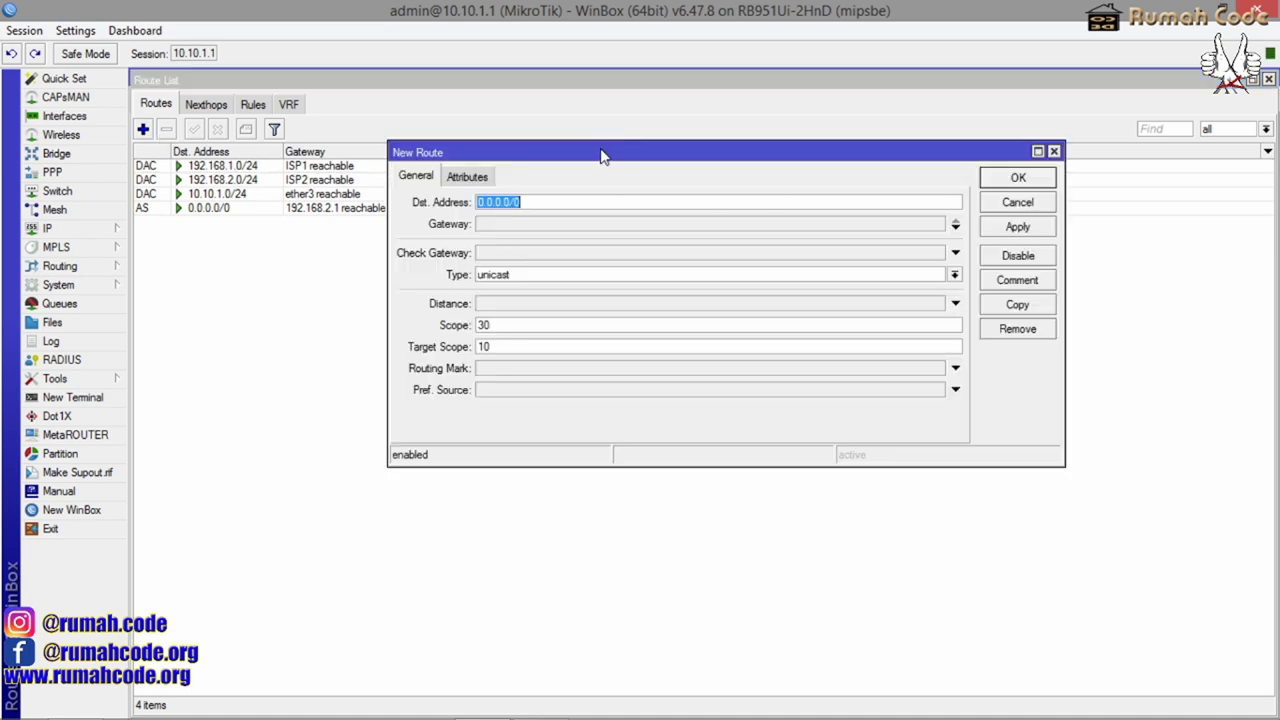
{"action": "left_click_drag", "start_coordinate": [597, 150], "coordinate": [650, 229]}
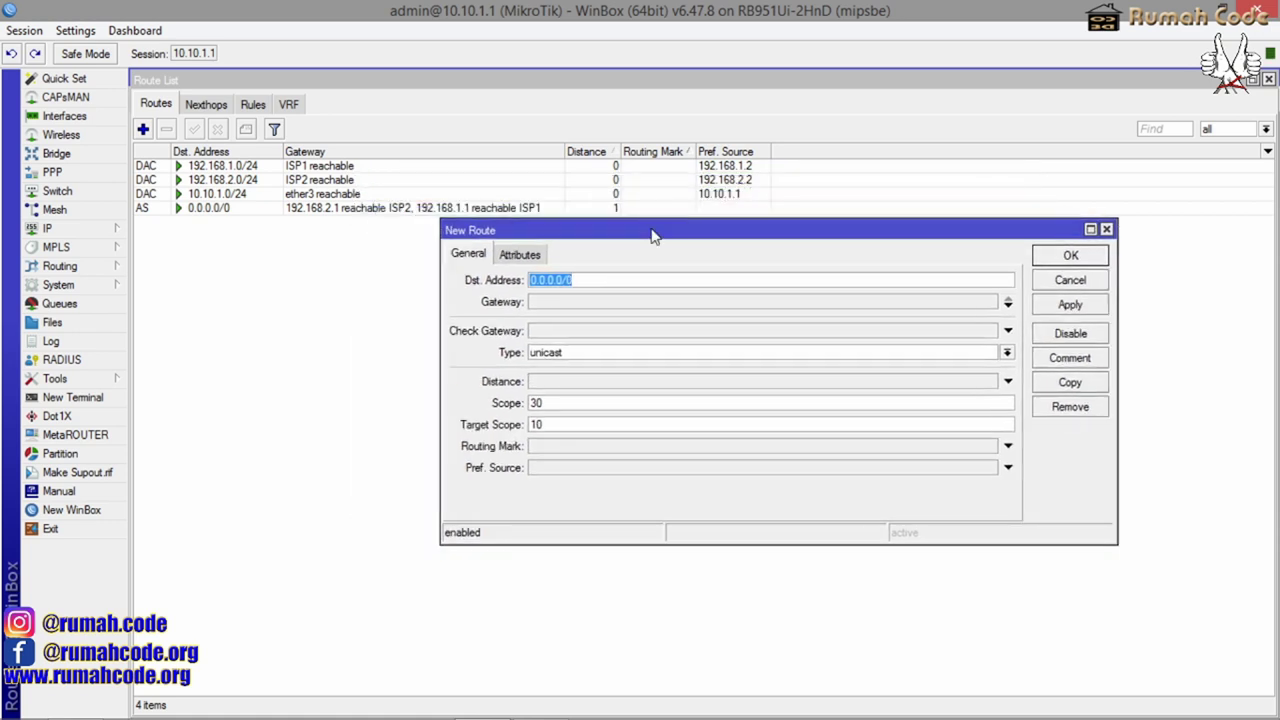
{"action": "left_click", "coordinate": [584, 305]}
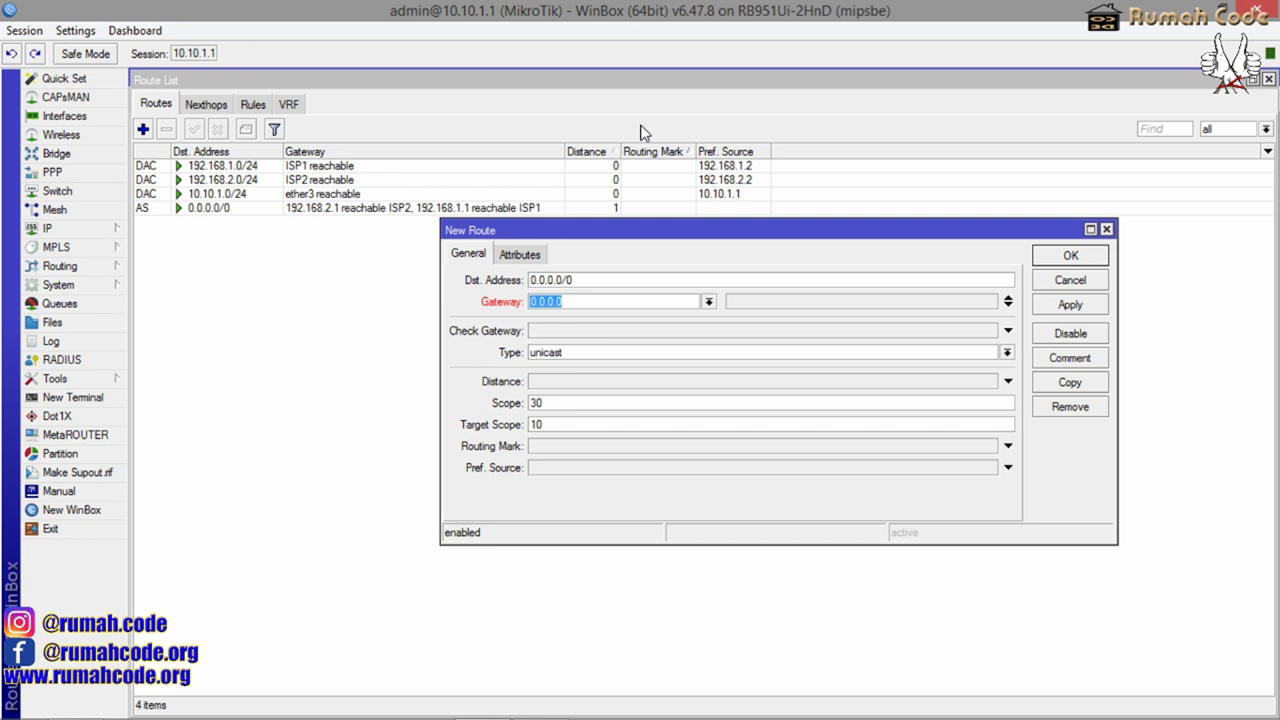
{"action": "type", "text": "192.168.2.1"}
{"action": "left_click", "coordinate": [601, 333]}
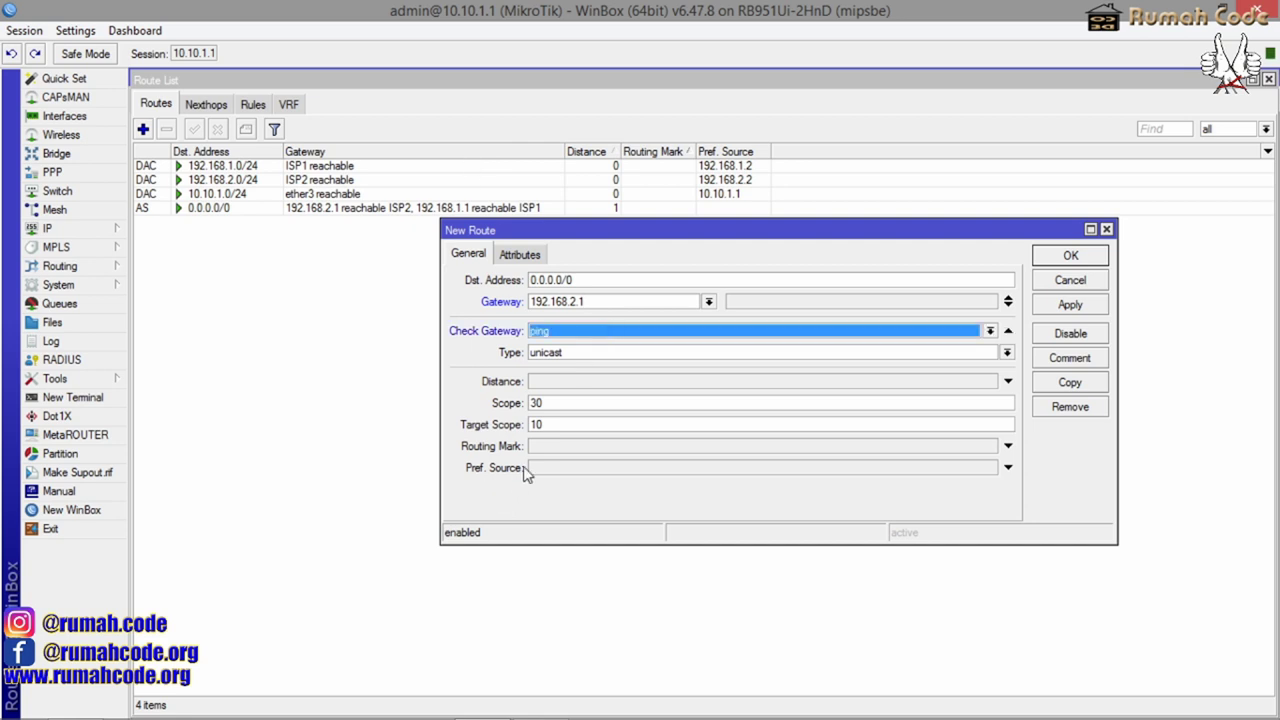
Assign the routing mark R-Youtube to the new route and apply it
{"action": "left_click", "coordinate": [583, 449]}
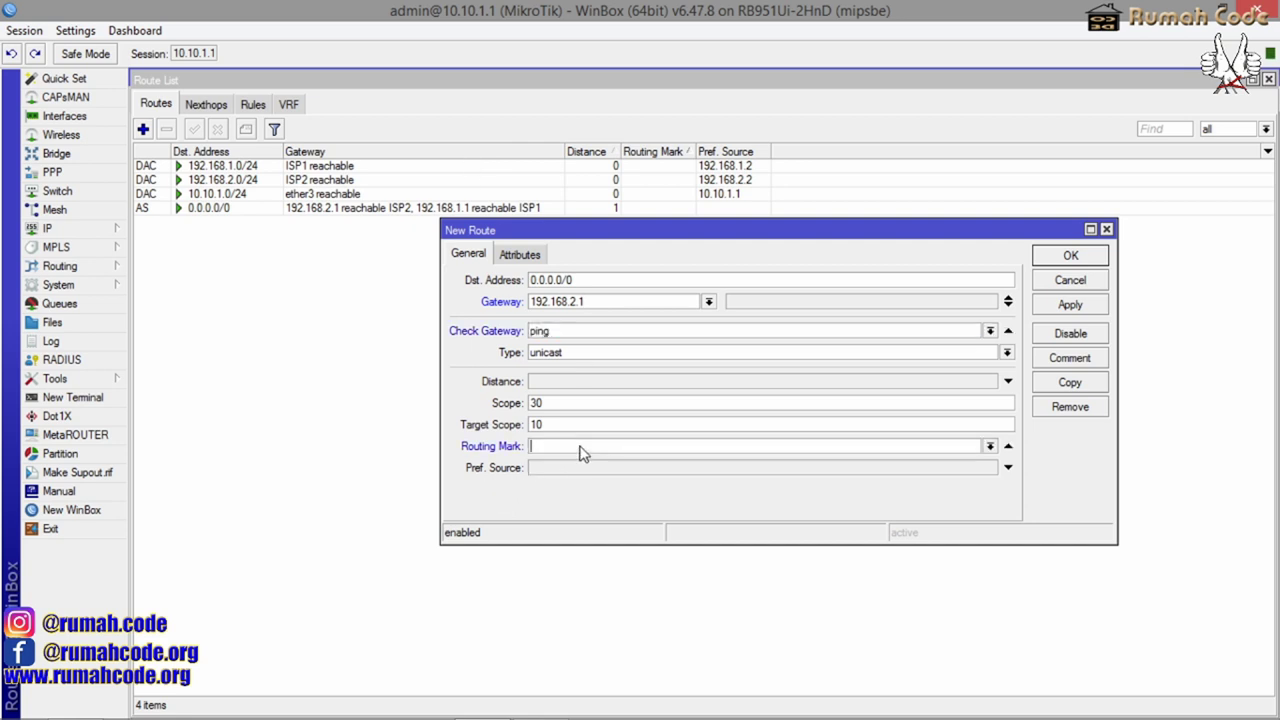
{"action": "left_click", "coordinate": [990, 447]}
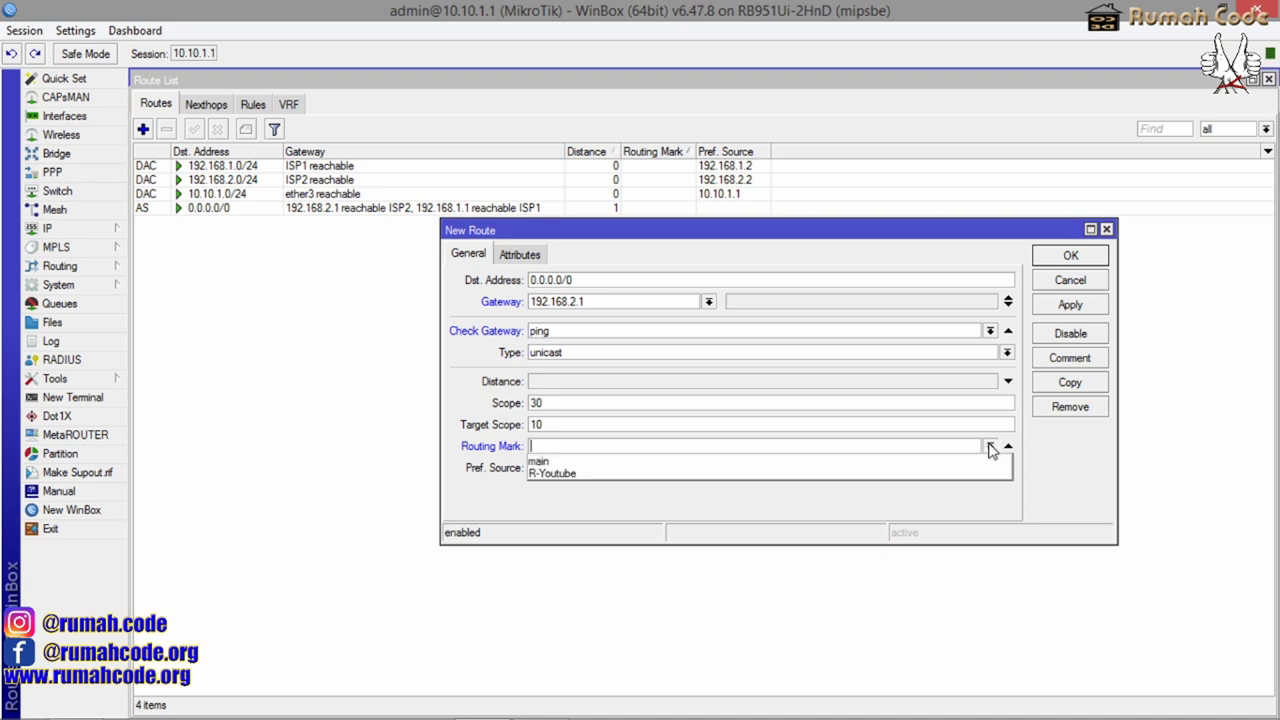
{"action": "left_click", "coordinate": [537, 474]}
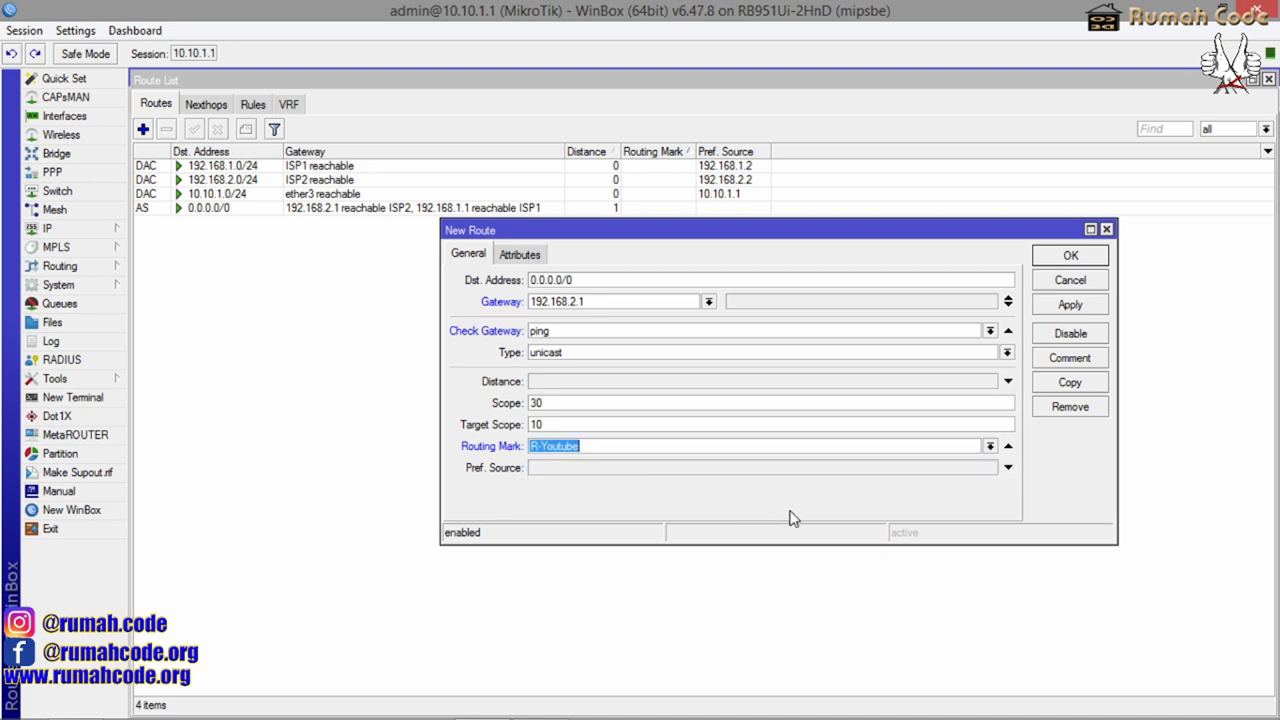
{"action": "left_click", "coordinate": [1070, 305]}
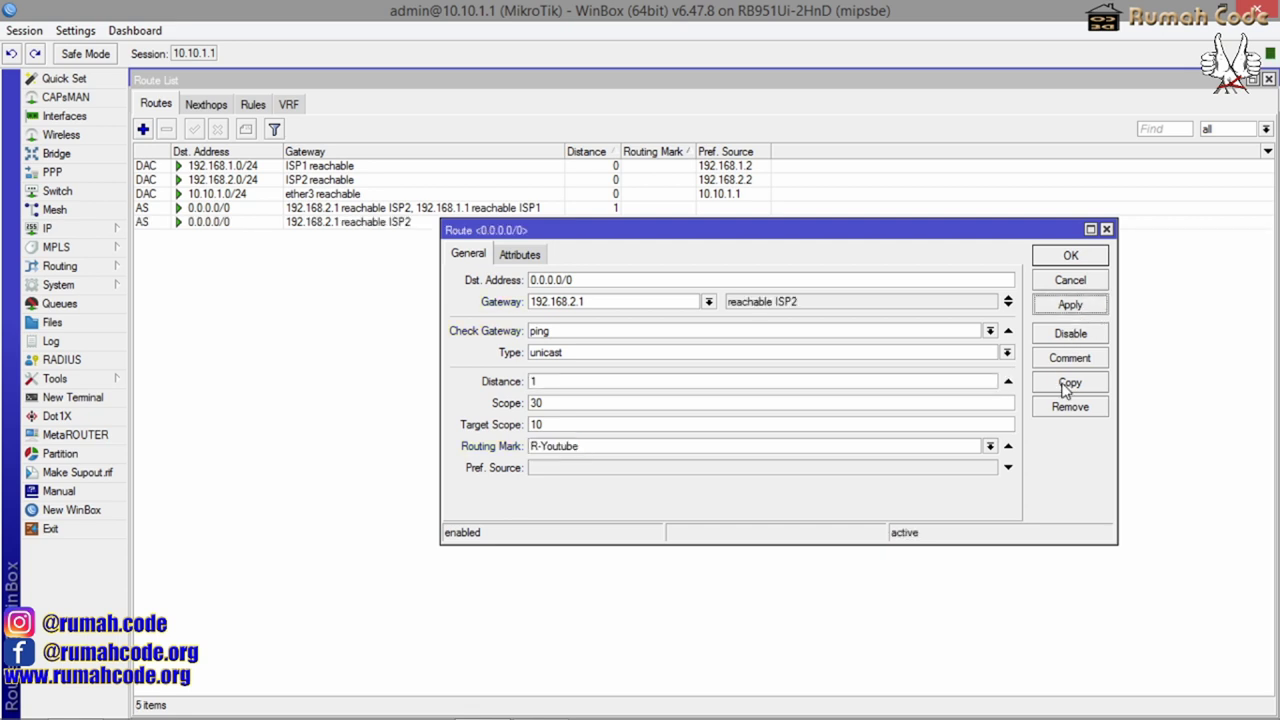
Duplicate the R-Youtube route and set the copy's gateway to 192.168.1.1
{"action": "left_click", "coordinate": [1068, 383]}
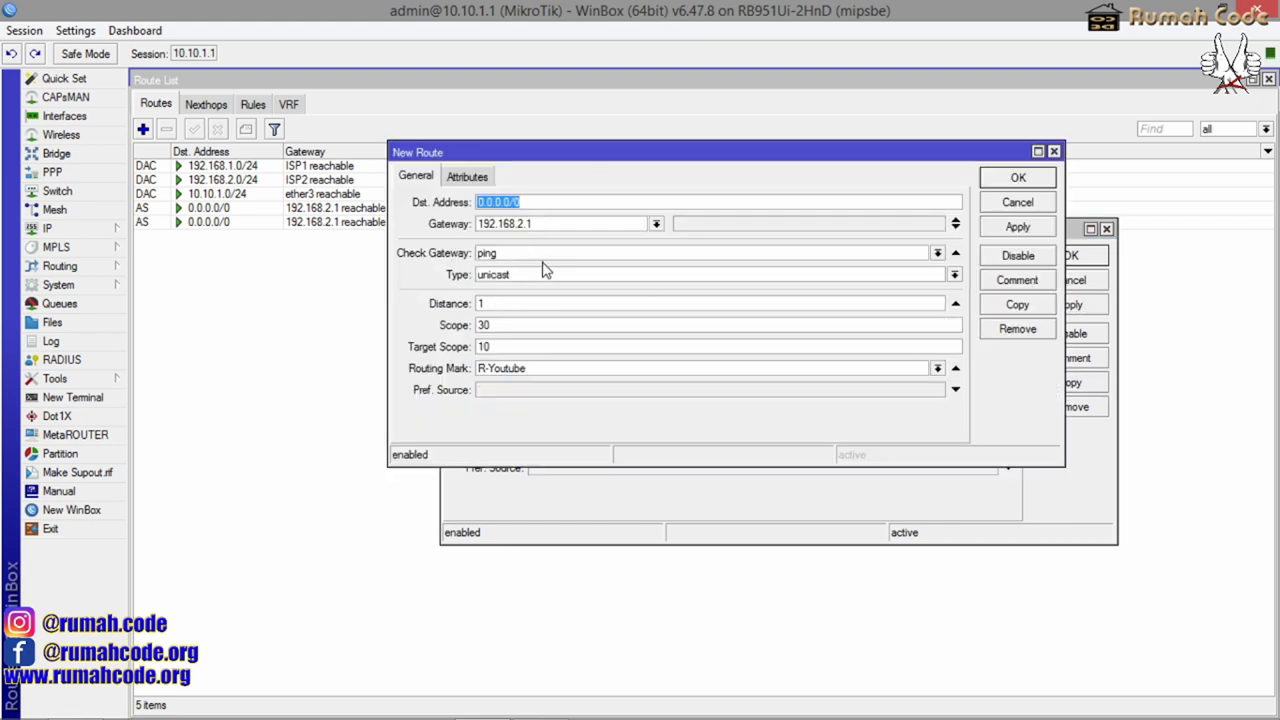
{"action": "left_click", "coordinate": [547, 222]}
{"action": "key", "text": "Left"}
{"action": "key", "text": "BackSpace"}
{"action": "key", "text": "BackSpace"}
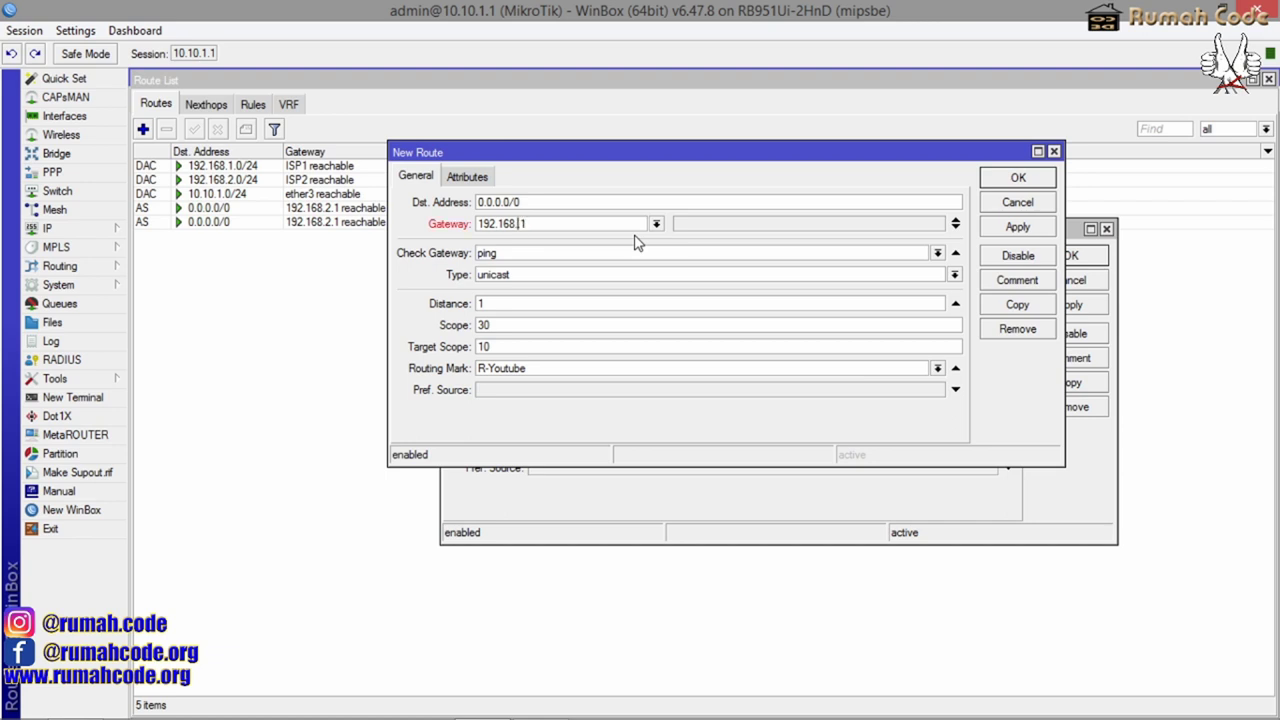
{"action": "type", "text": "1.1"}
{"action": "left_click_drag", "start_coordinate": [479, 223], "coordinate": [559, 222]}
Set the copied route's distance to 2, and save and close both R-Youtube routes
{"action": "left_click", "coordinate": [533, 305]}
{"action": "left_click_drag", "start_coordinate": [533, 305], "coordinate": [466, 303]}
{"action": "type", "text": "2"}
{"action": "left_click", "coordinate": [1017, 229]}
{"action": "left_click", "coordinate": [1033, 178]}
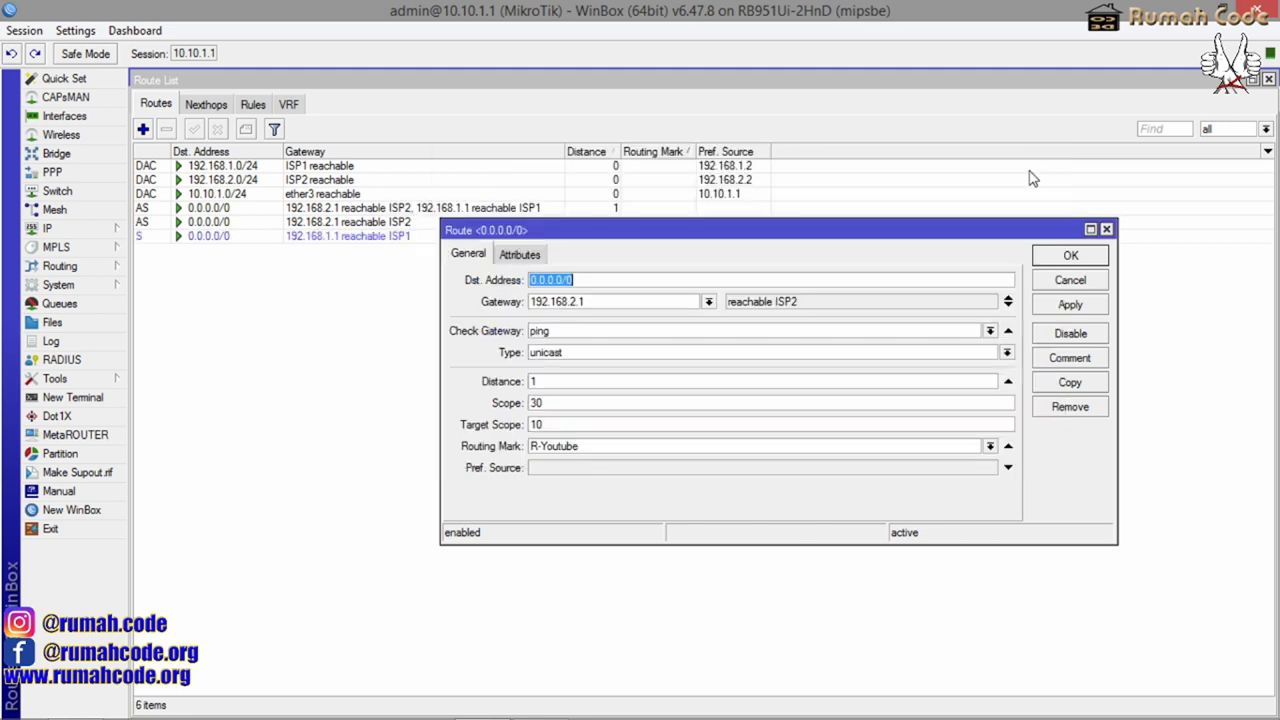
{"action": "left_click", "coordinate": [1065, 262]}
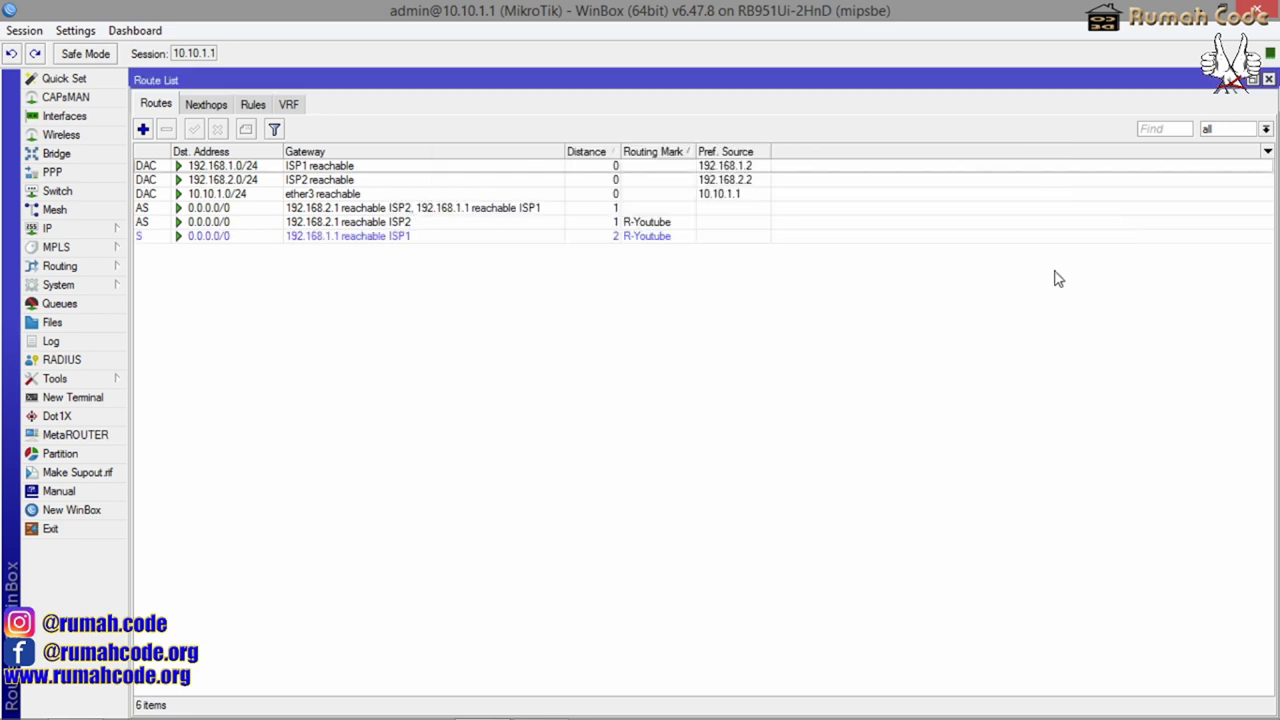
Review the R-Youtube routes through gateways 192.168.2.1 and 192.168.1.1 in the route list
{"action": "left_click", "coordinate": [338, 223]}
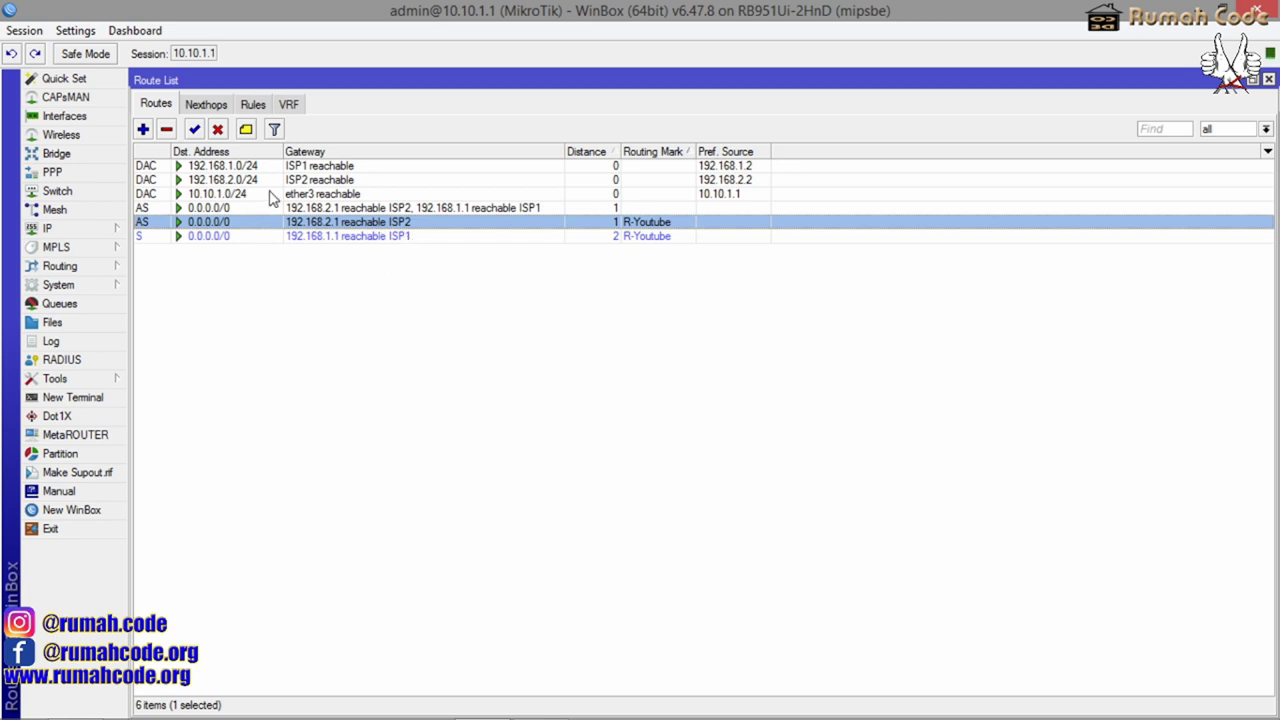
{"action": "left_click", "coordinate": [690, 290]}
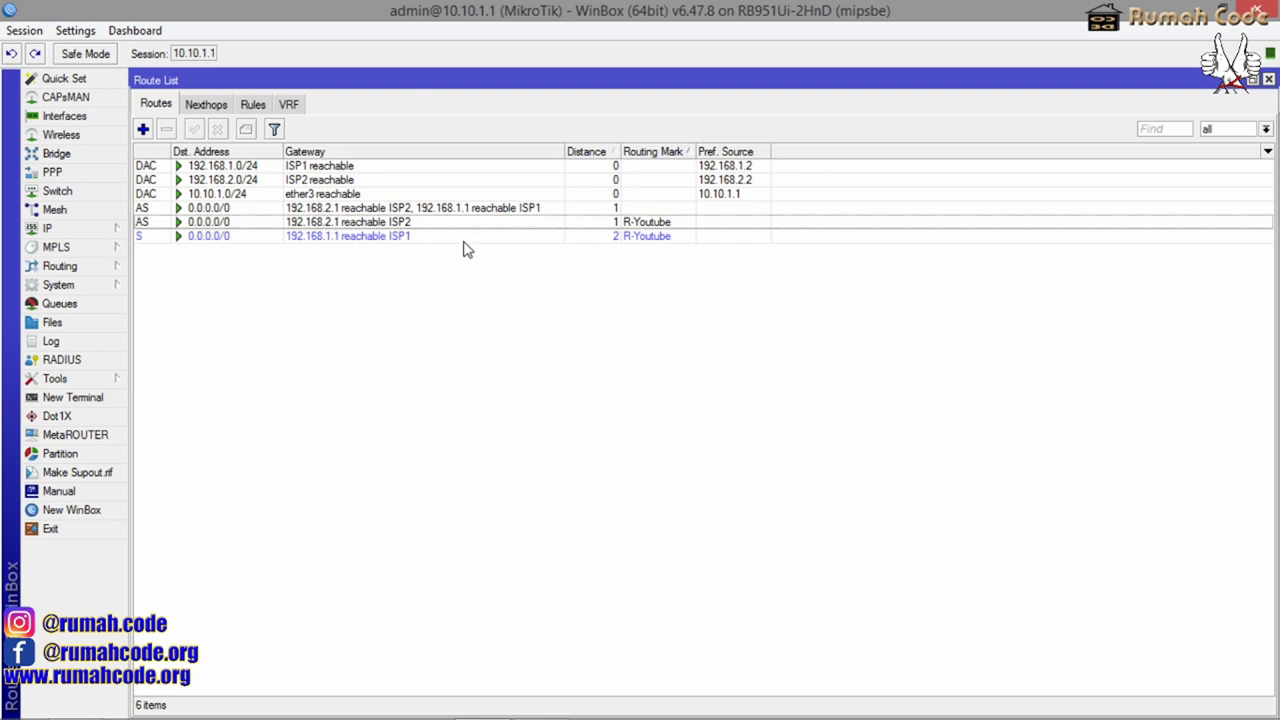
{"action": "left_click", "coordinate": [400, 236]}
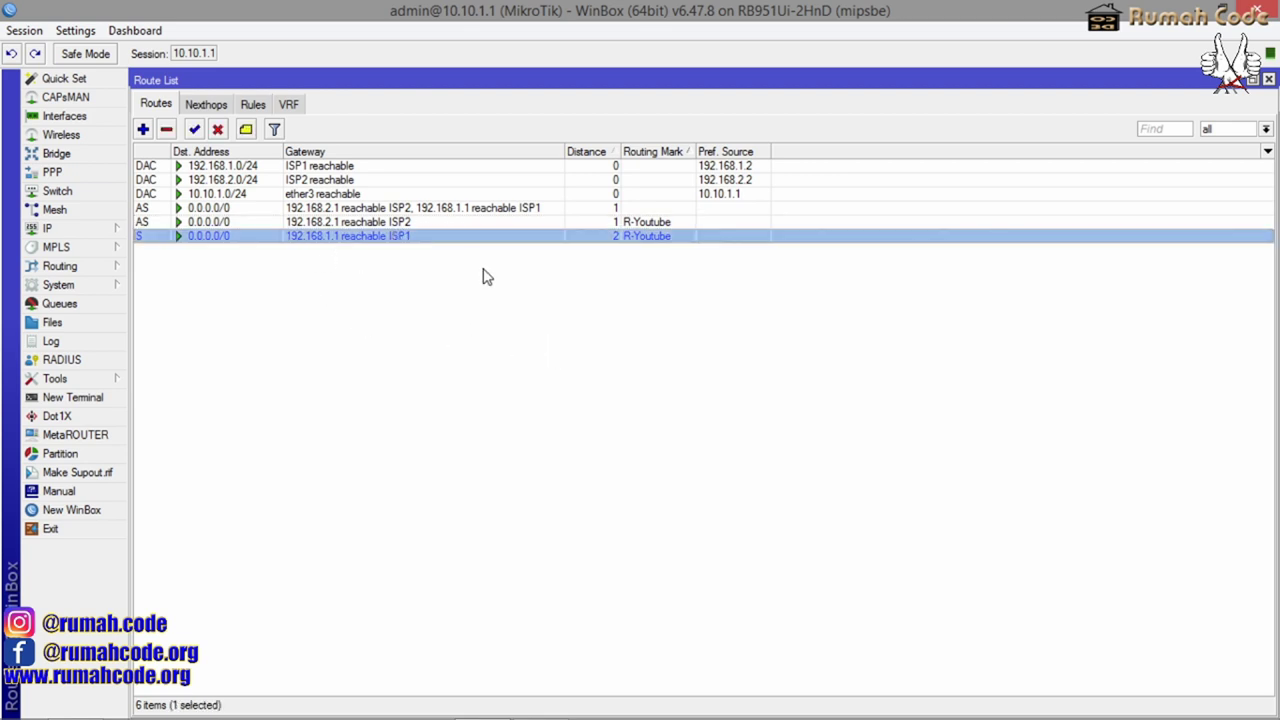
{"action": "left_click", "coordinate": [735, 372]}
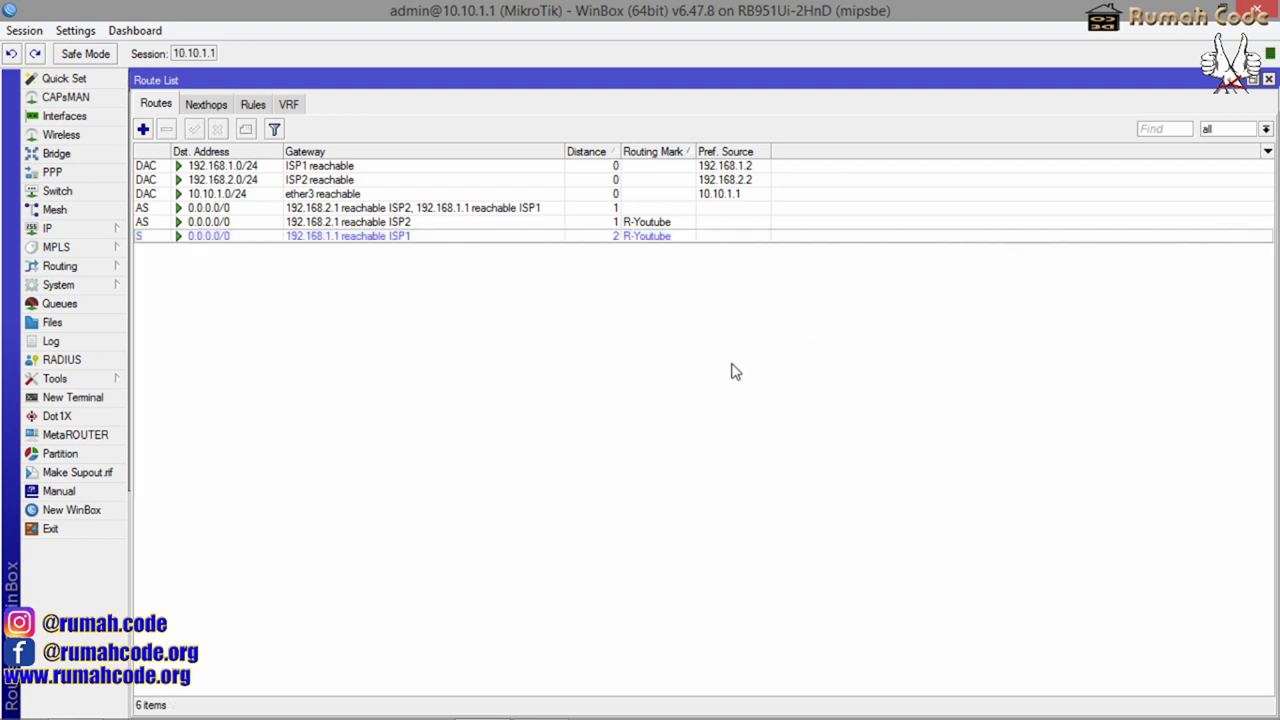